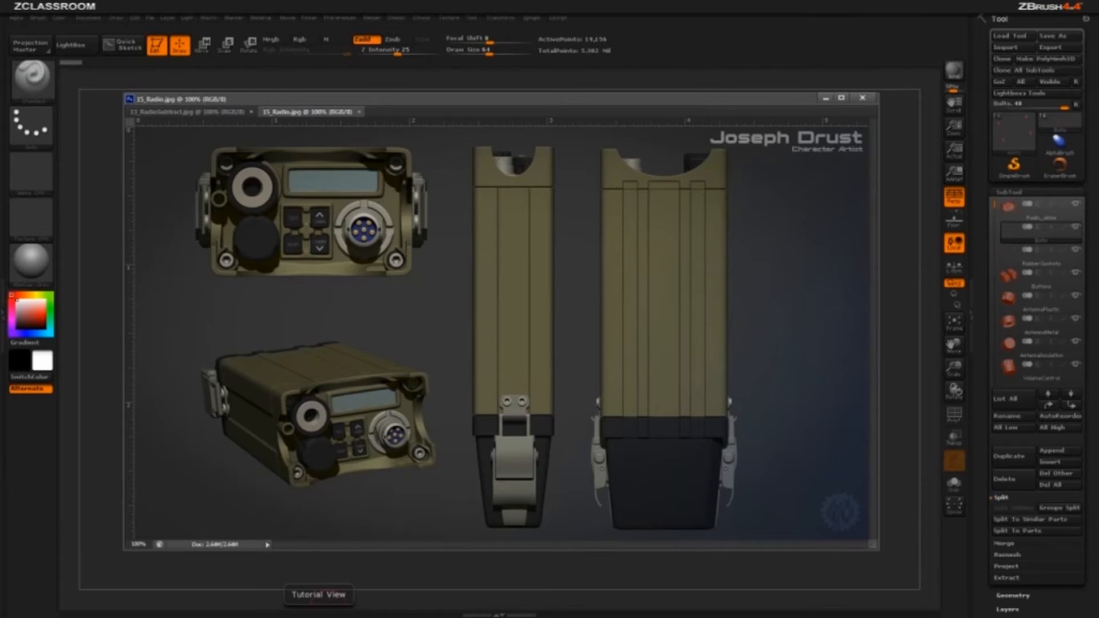
Step: Isolate the Radio_alone subtool in Solo mode and examine the recesses and edges of the radio body from several angles
key(ctrl+Tab)
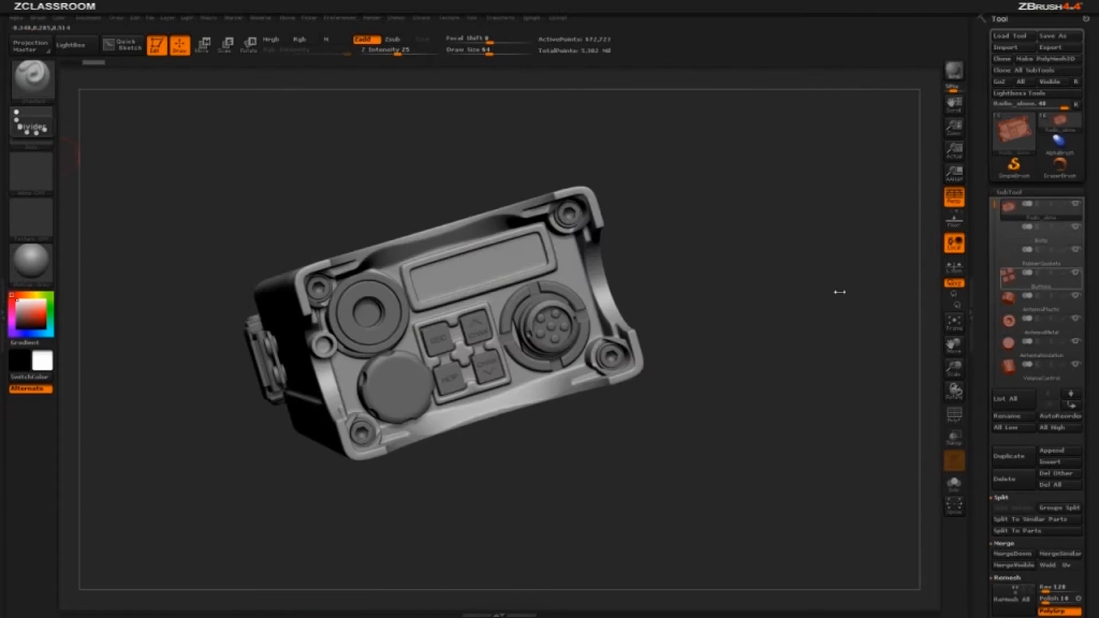
drag(766, 274, 728, 321)
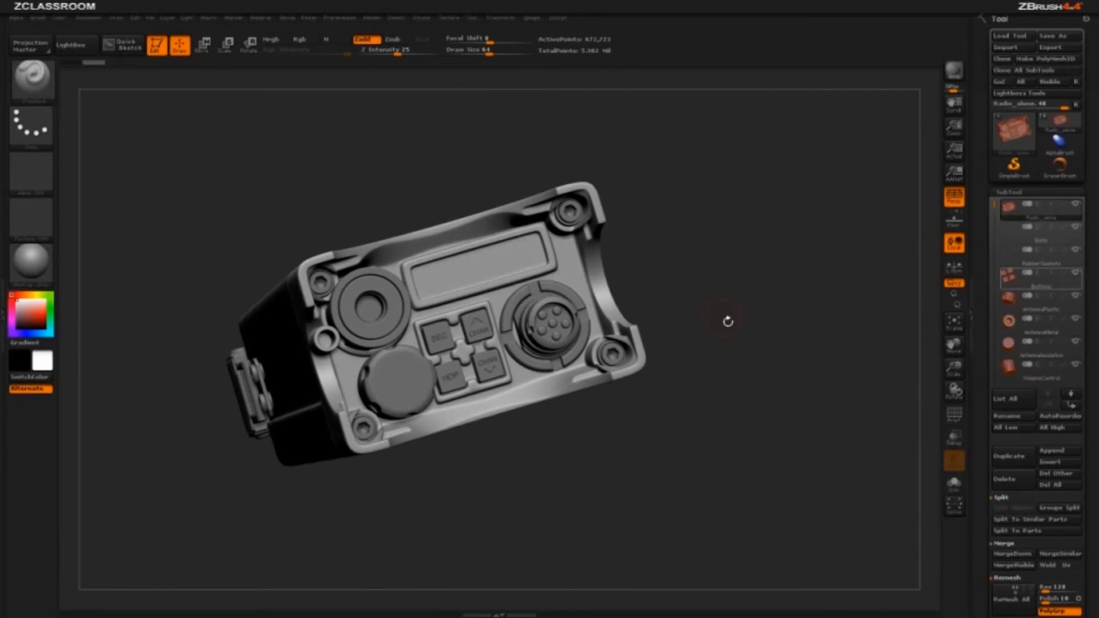
mouse_move(1033, 140)
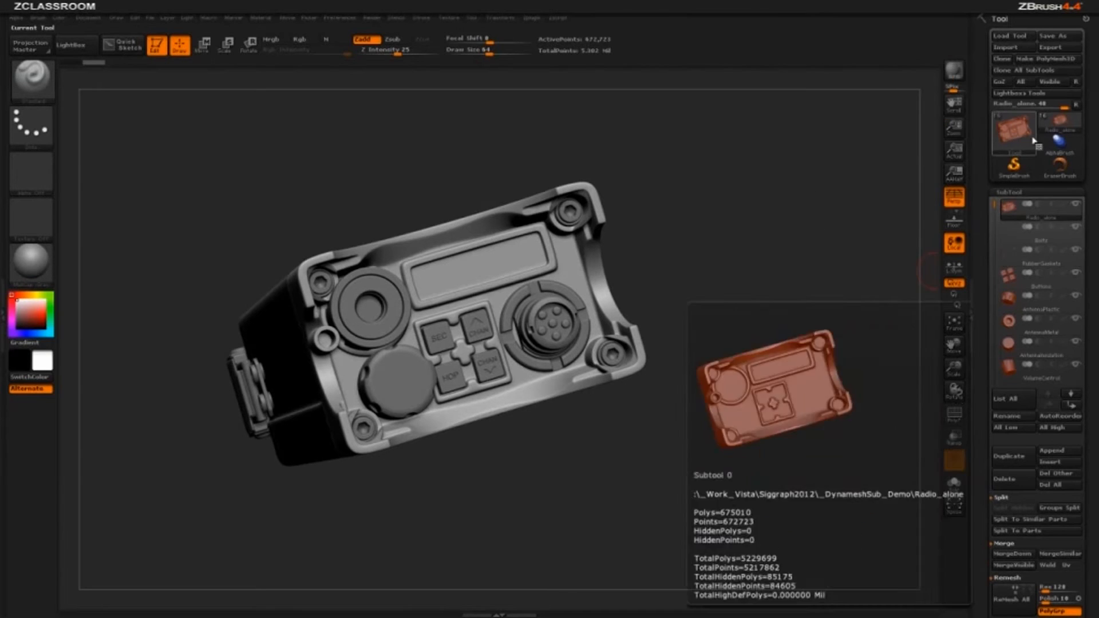
click(954, 483)
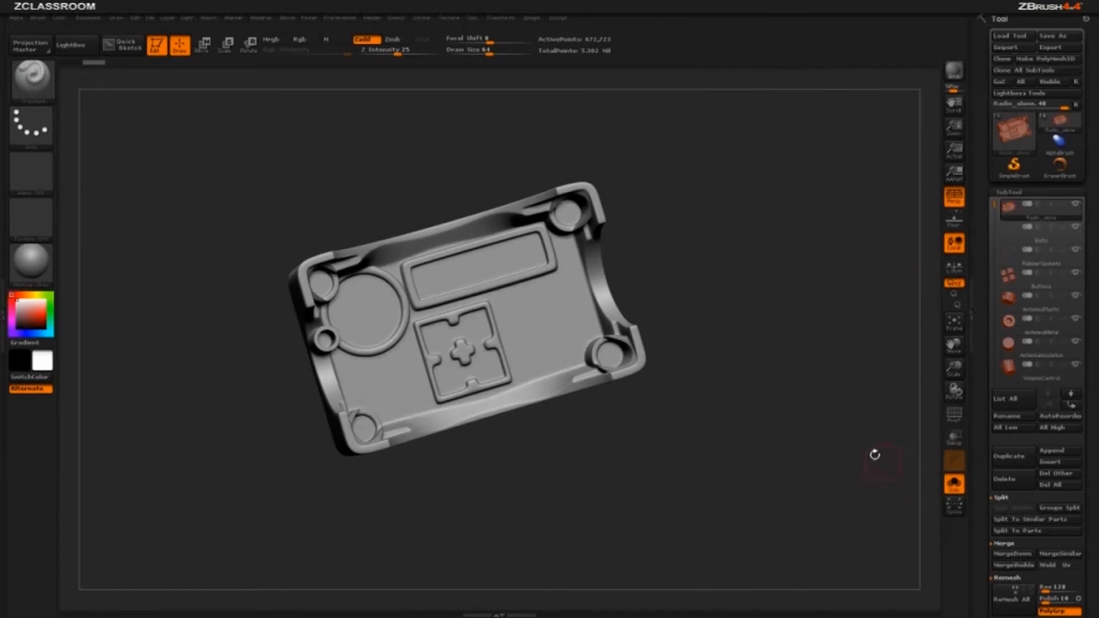
drag(874, 455, 833, 369)
drag(756, 267, 736, 248)
drag(645, 202, 632, 257)
mouse_move(720, 307)
mouse_down()
mouse_move(723, 268)
mouse_move(748, 346)
mouse_move(716, 302)
mouse_move(737, 307)
mouse_up()
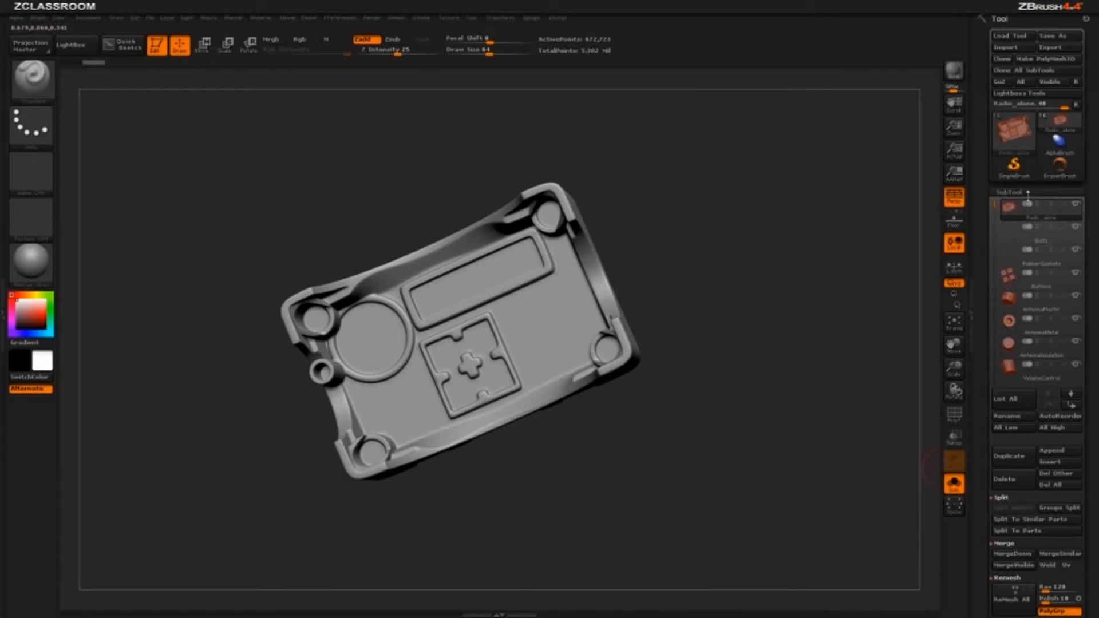
Step: Select the Buttons subtool and the VolumeControl subtool in turn and examine each isolated part
click(1041, 274)
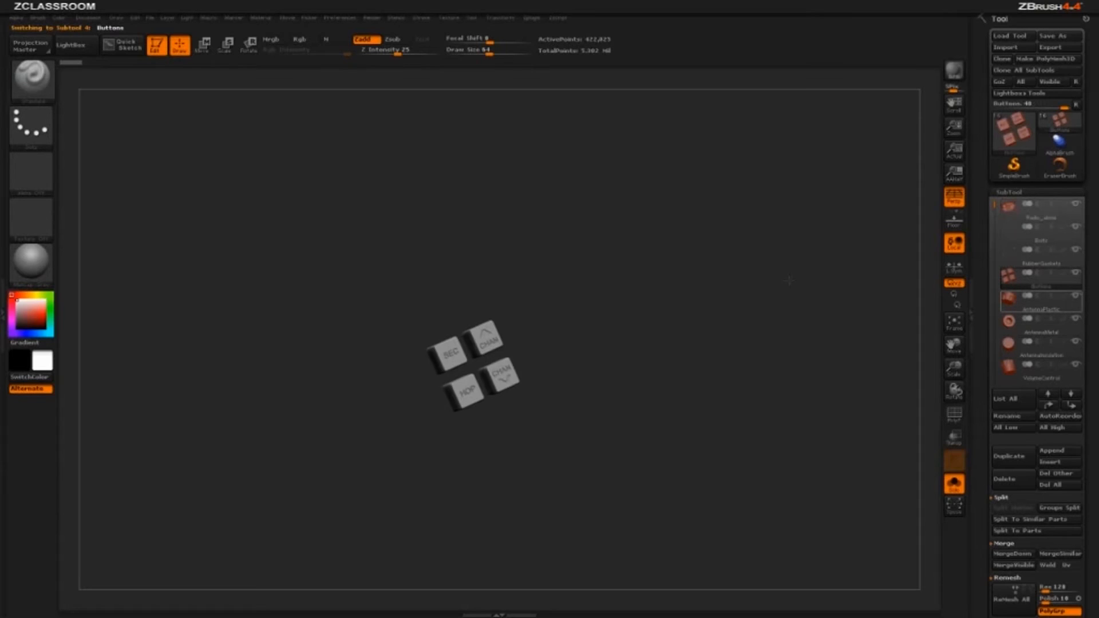
drag(788, 280, 485, 356)
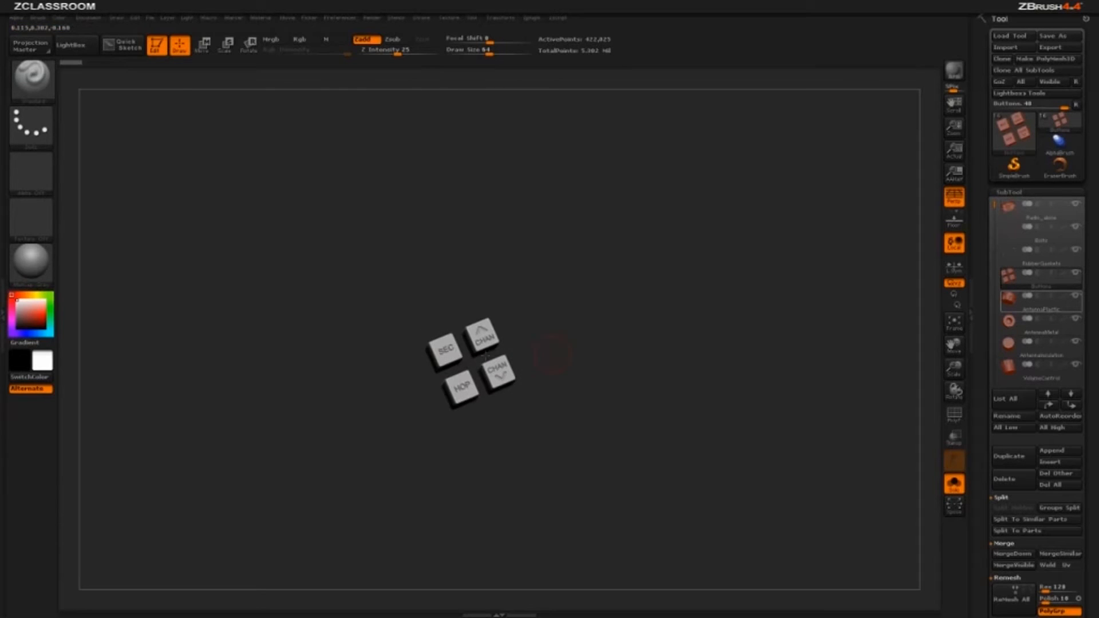
click(1048, 377)
drag(667, 319, 695, 327)
Step: Select the MetalBase subtool and examine the notched ring from several angles
drag(996, 207, 995, 233)
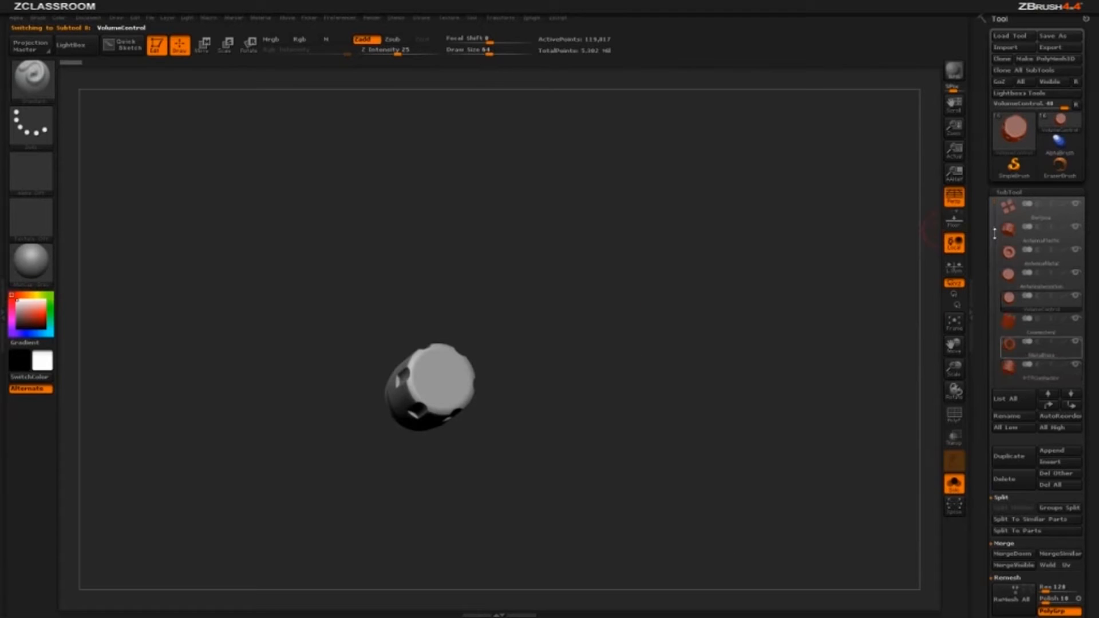
click(1038, 347)
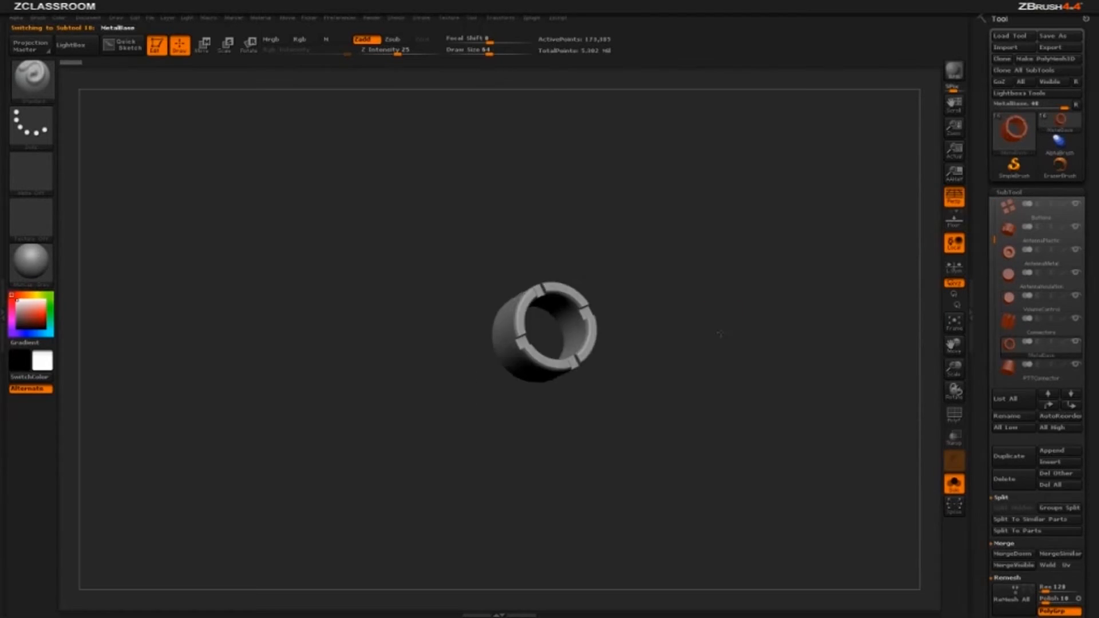
drag(720, 333, 441, 292)
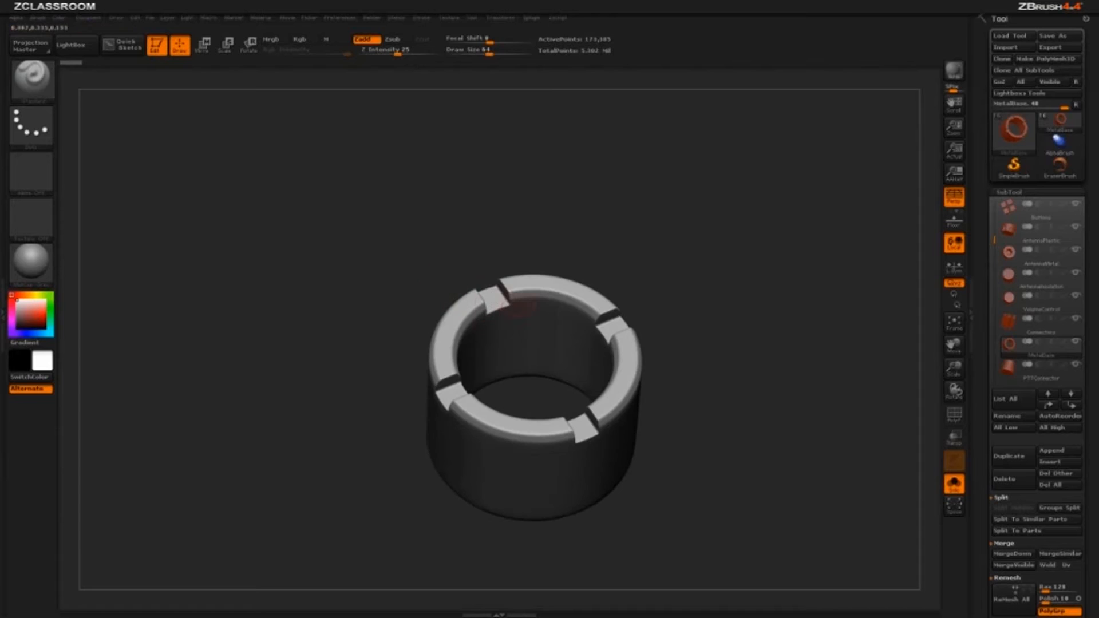
drag(518, 307, 750, 337)
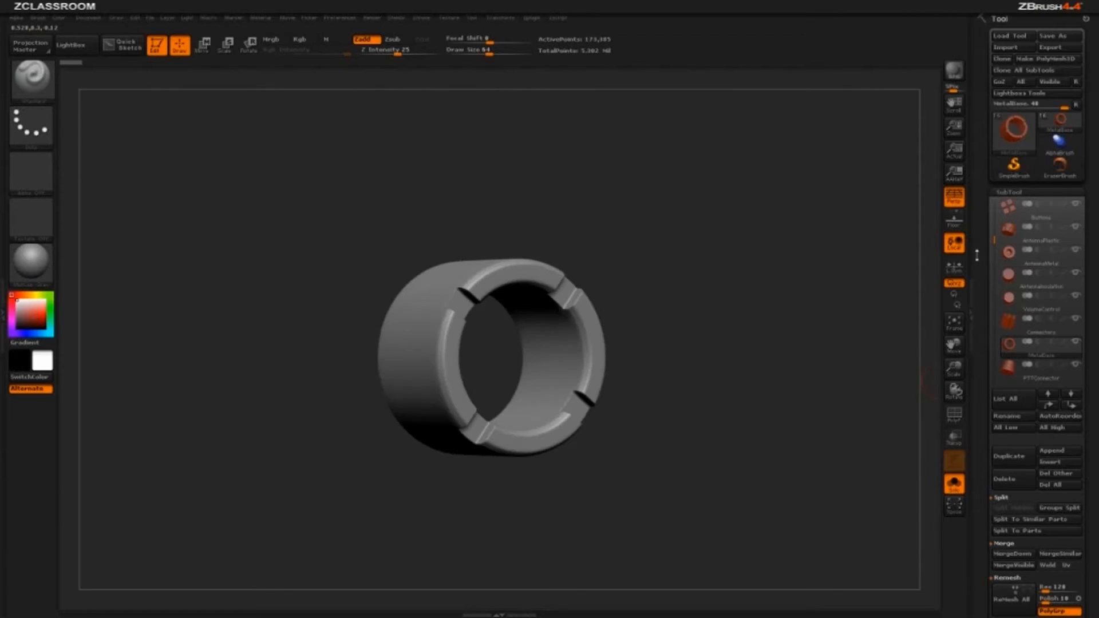
drag(840, 283, 881, 257)
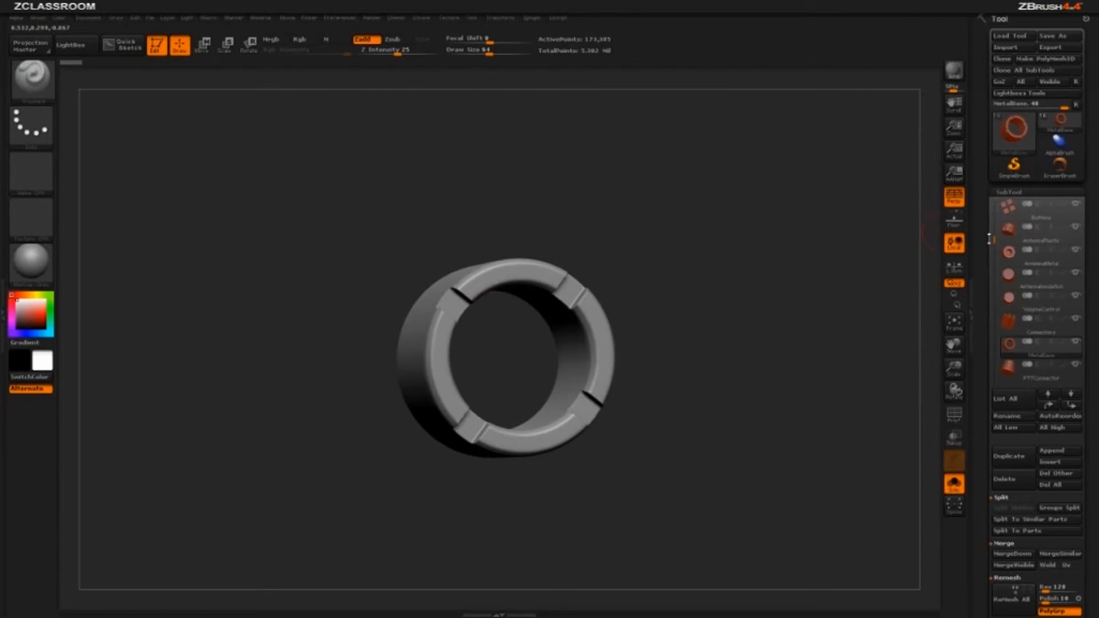
Step: Select the Radio_alone subtool again, turn off Solo mode and examine the complete coloured radio from several sides
drag(994, 239, 993, 216)
click(1064, 215)
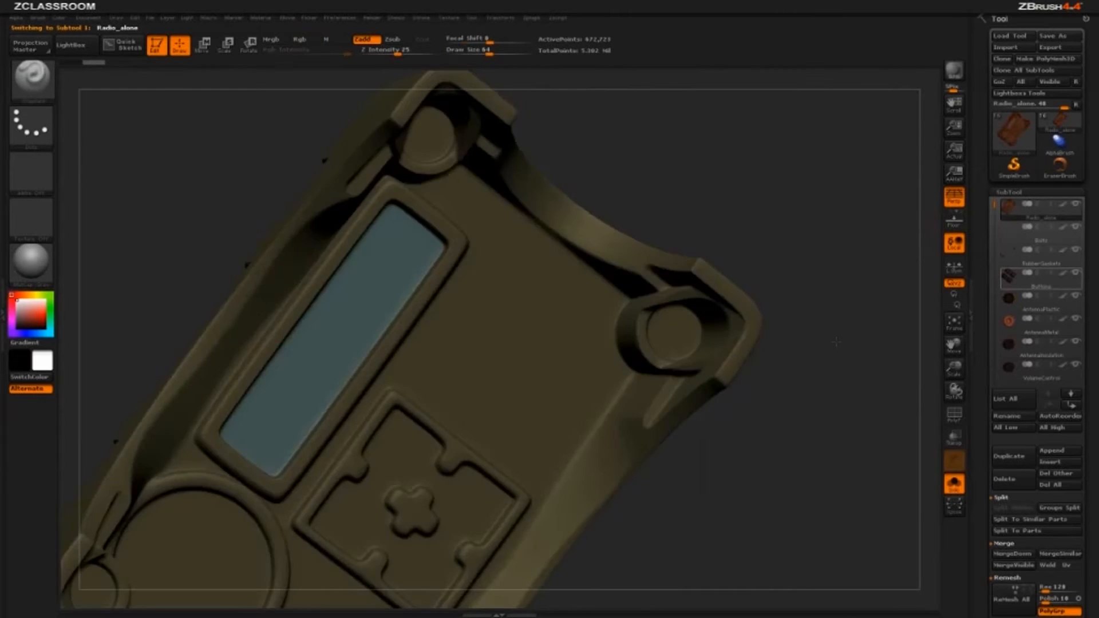
key(f)
drag(836, 341, 807, 374)
click(954, 484)
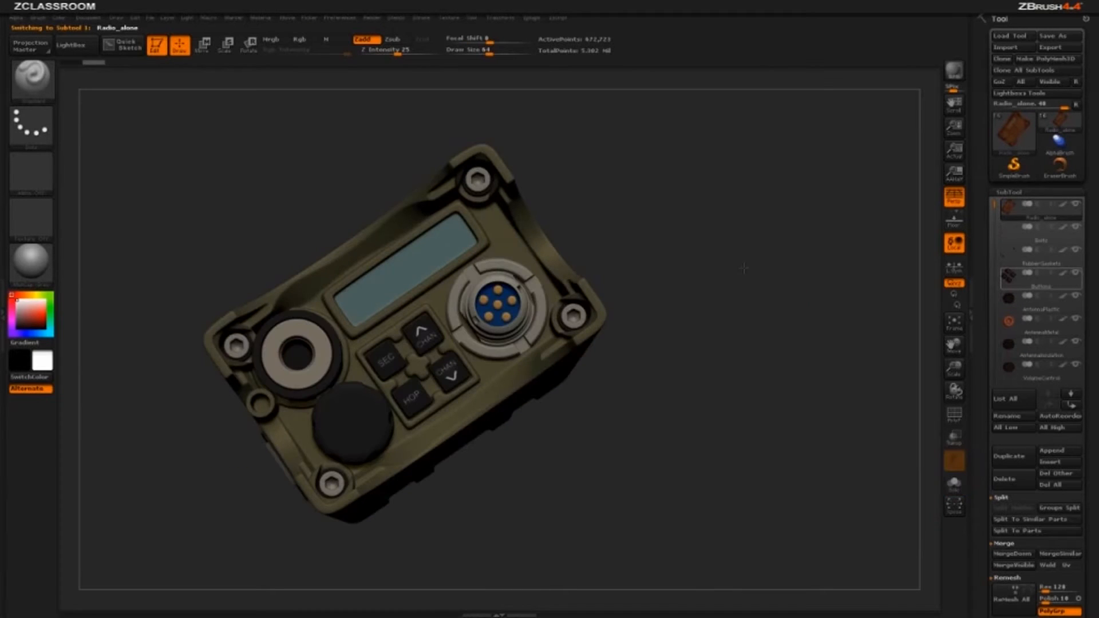
drag(746, 273, 533, 251)
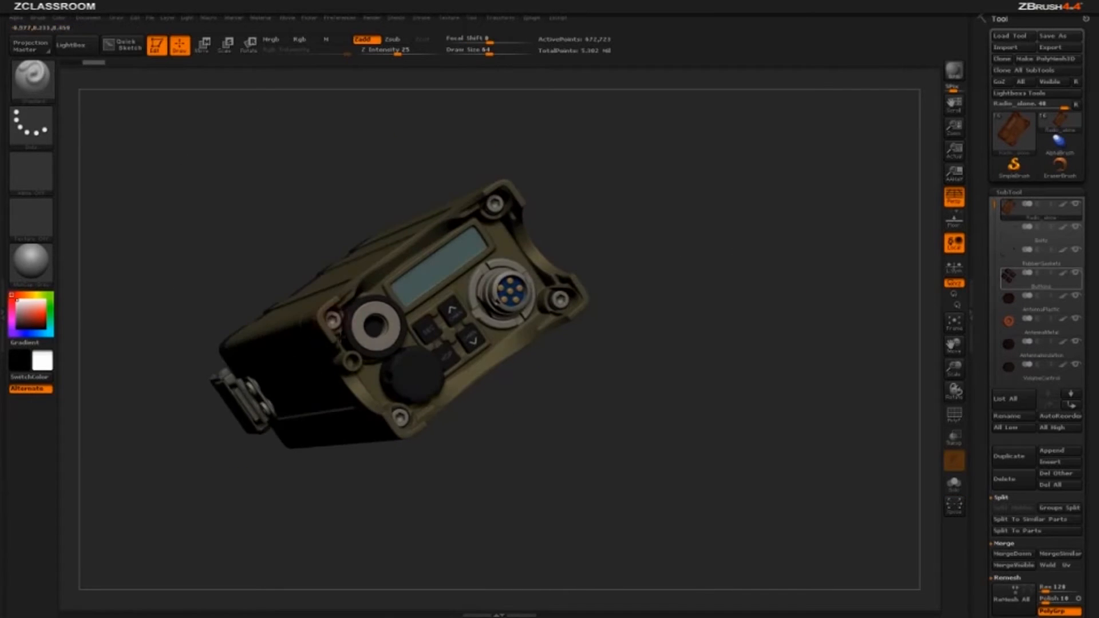
drag(553, 370, 753, 343)
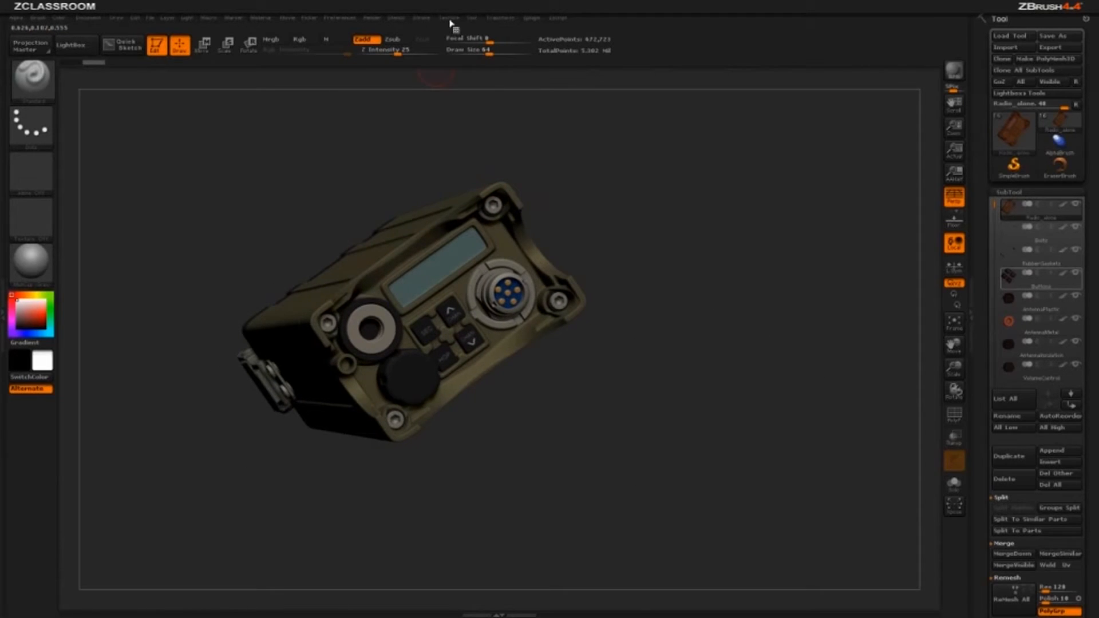
drag(735, 292, 721, 276)
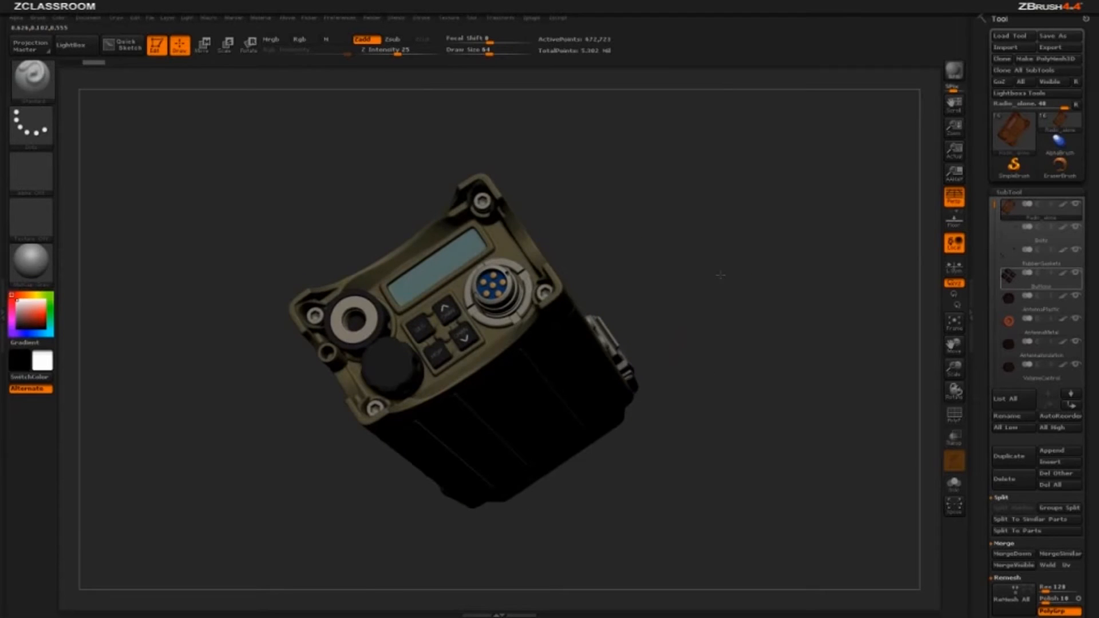
Step: Add the Barrett PRC-2080 dimensions texture to Spotlight as a reference image and move the Spotlight dial above the front view
click(449, 17)
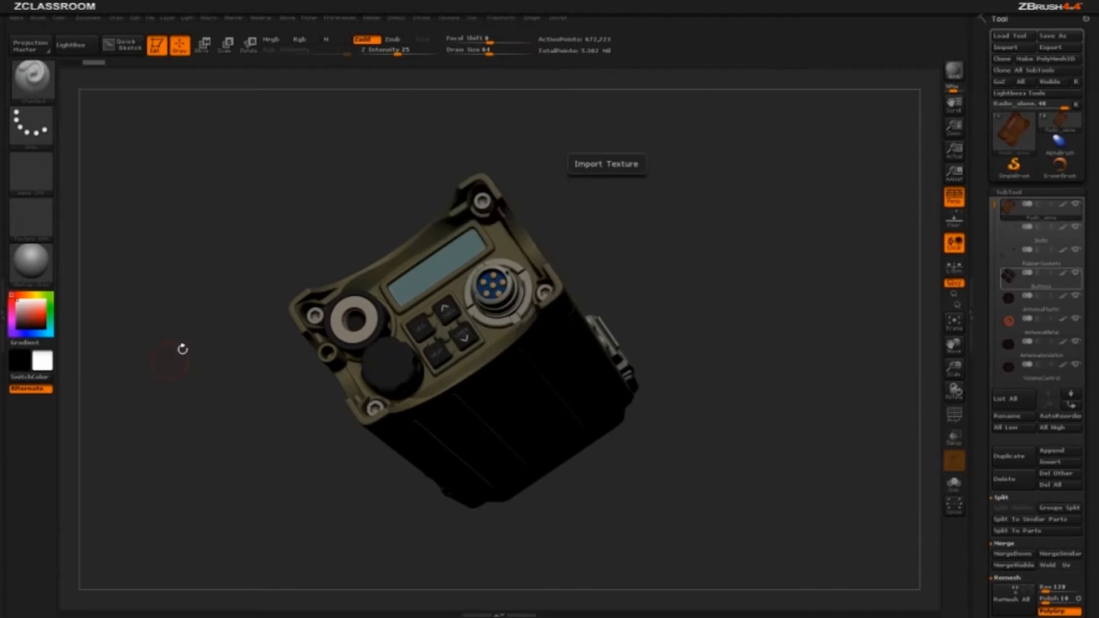
click(450, 19)
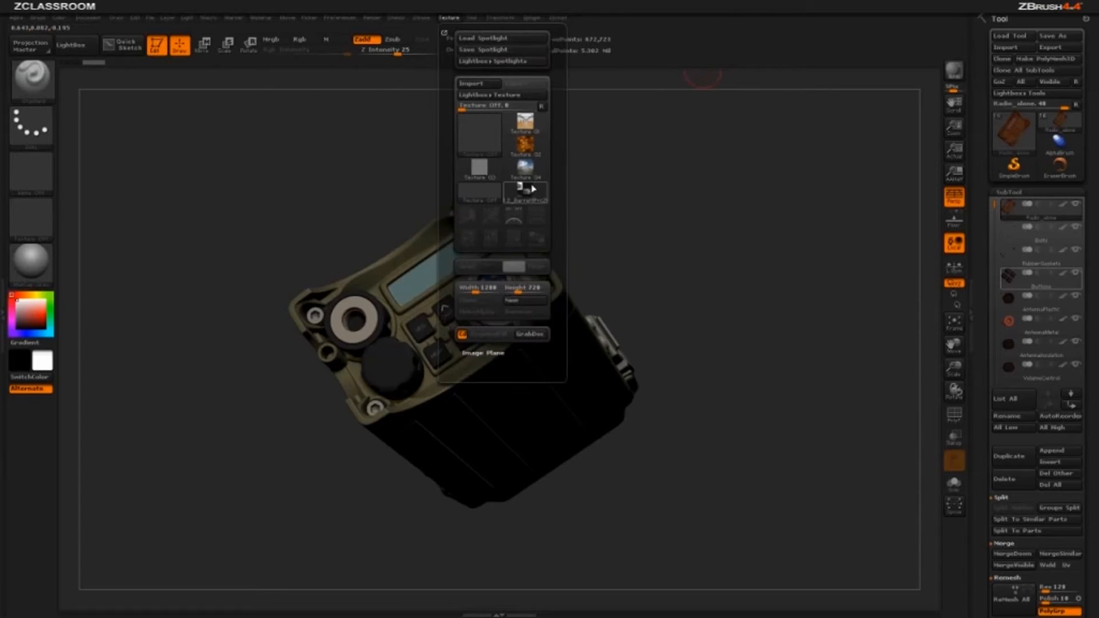
click(524, 189)
click(536, 216)
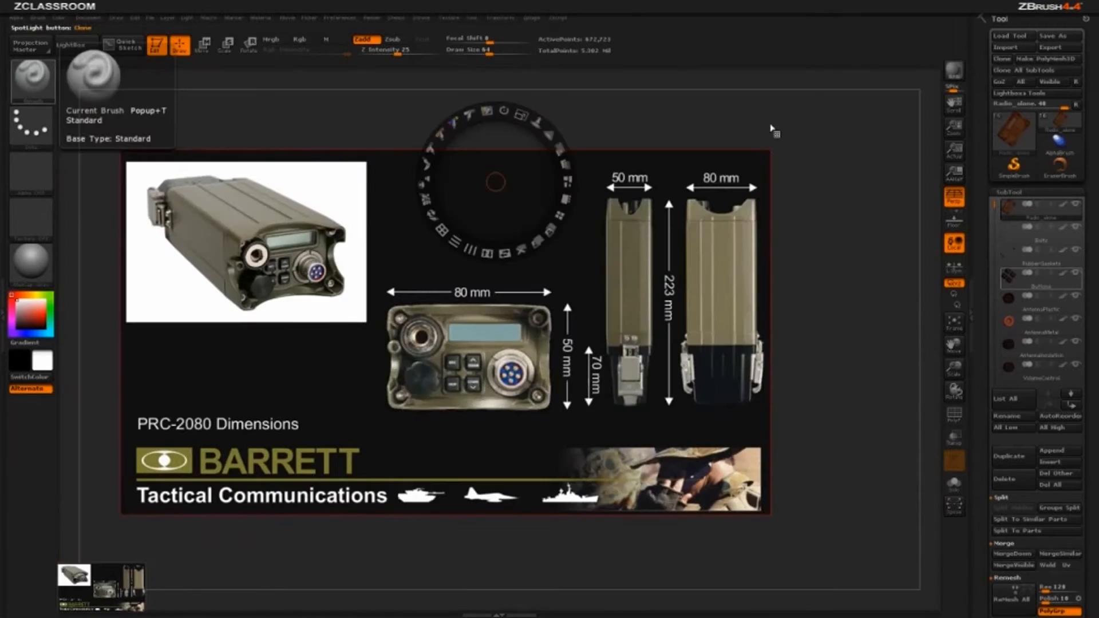
click(585, 249)
drag(584, 248, 485, 200)
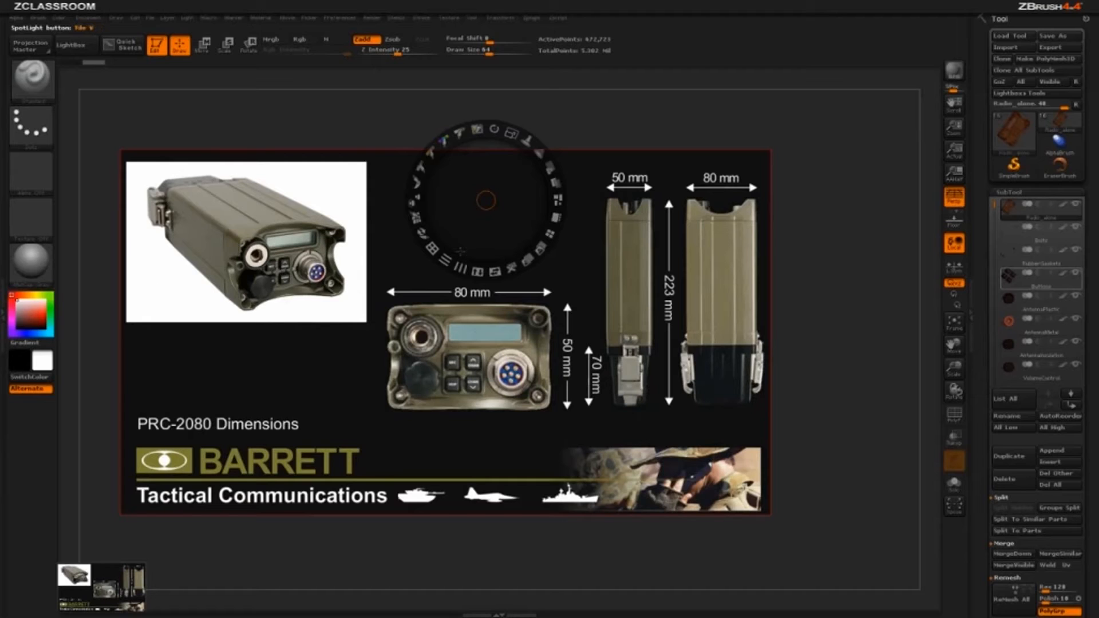
Step: Hide the Spotlight reference image and examine the finished radio model
key(shift)
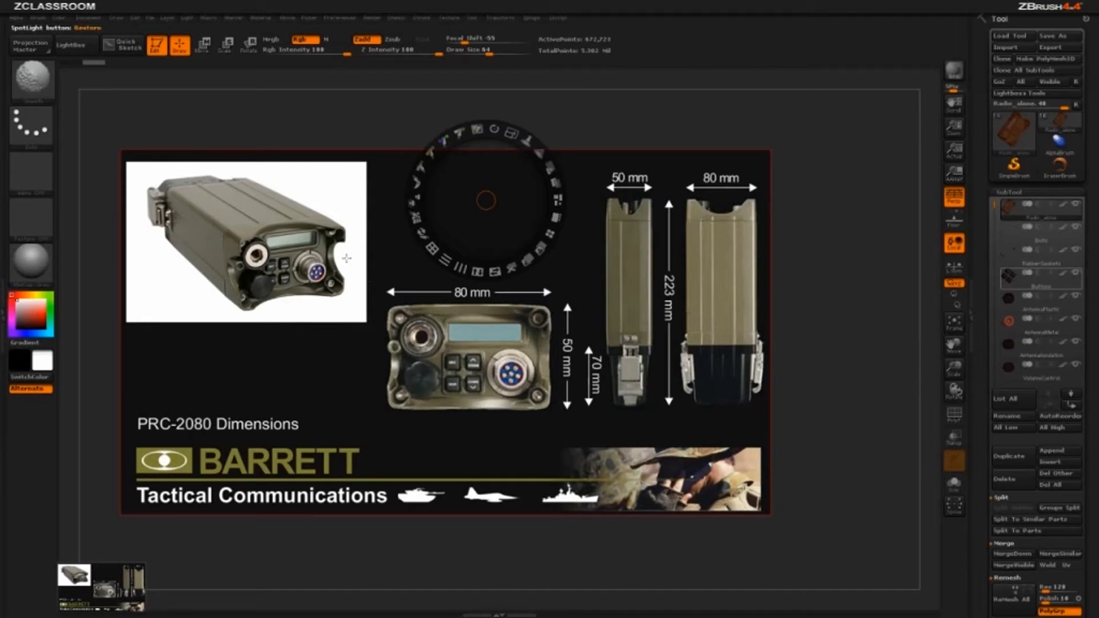
key(shift+z)
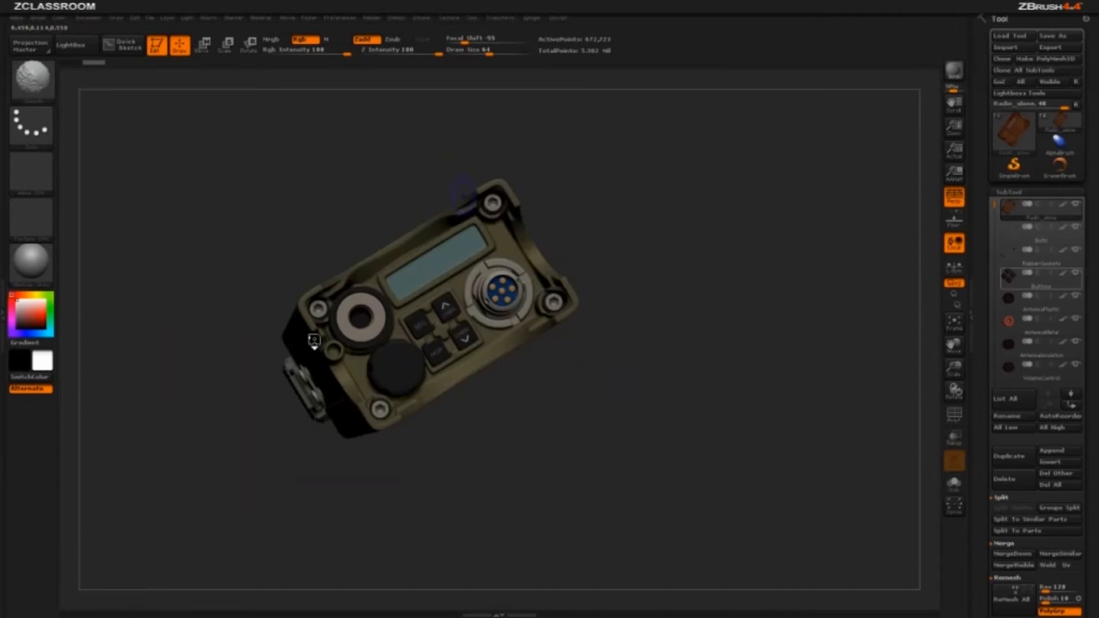
drag(788, 358, 871, 471)
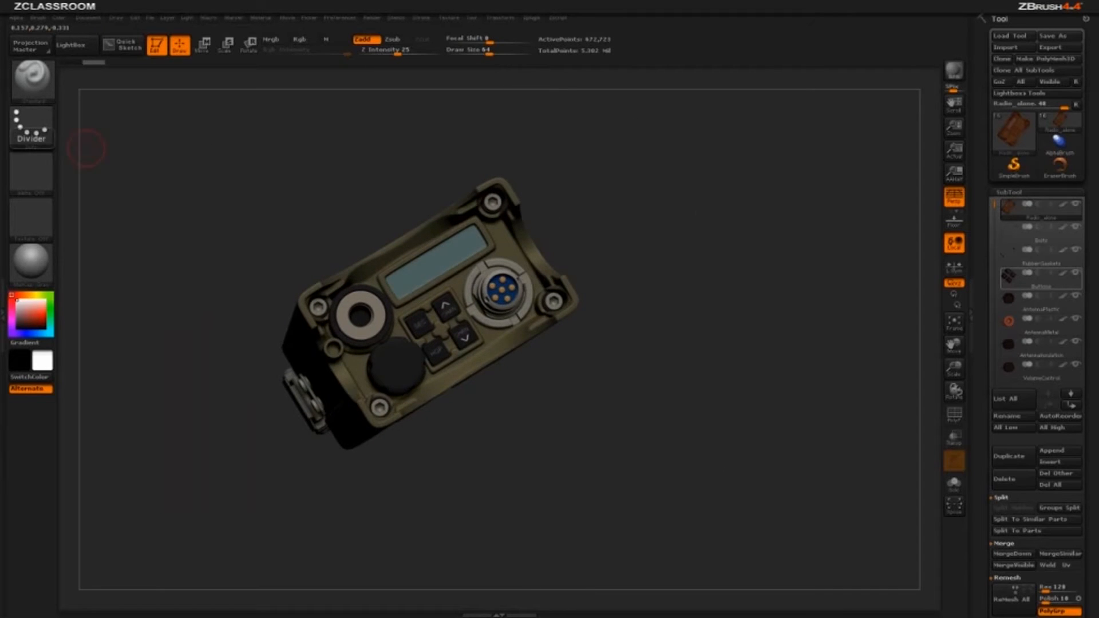
drag(85, 148, 108, 143)
drag(699, 228, 709, 218)
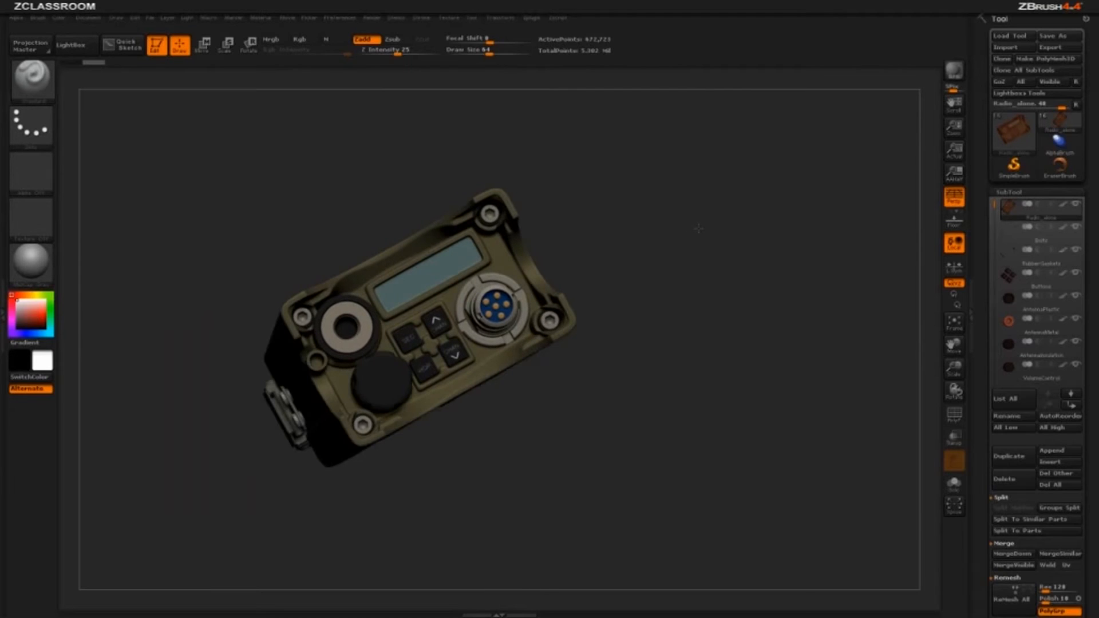
Step: Switch to the Part1_MainShapes tool and examine its block and intersecting cylinders from several angles
click(1060, 123)
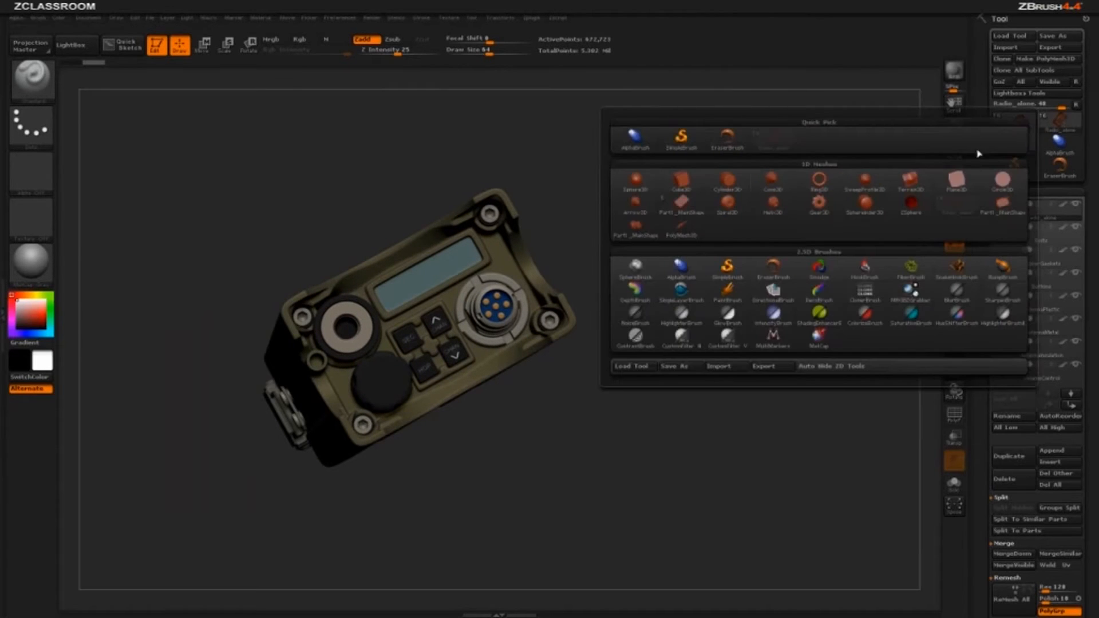
click(677, 253)
drag(767, 250, 819, 338)
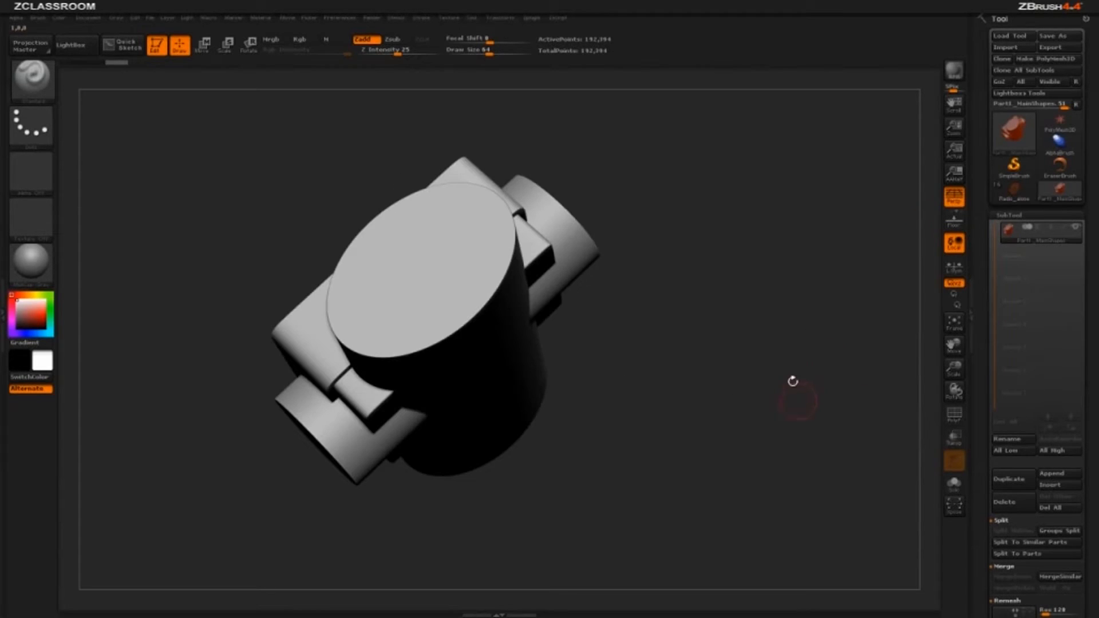
drag(793, 381, 501, 359)
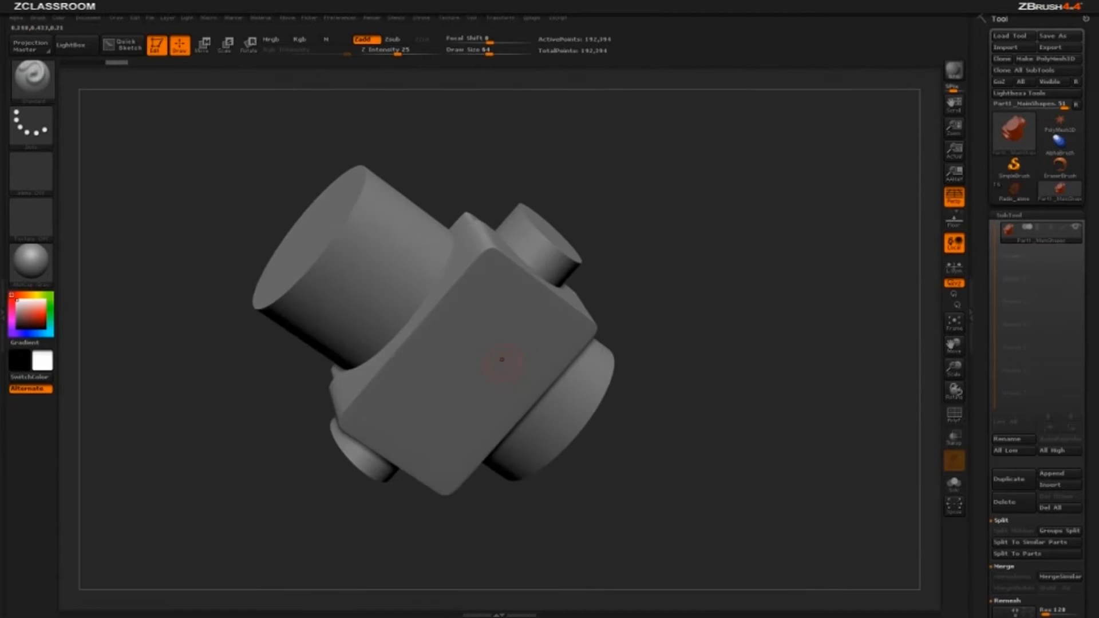
mouse_move(724, 348)
mouse_down()
mouse_move(692, 321)
mouse_move(727, 363)
mouse_move(761, 347)
mouse_move(776, 314)
mouse_move(705, 340)
mouse_up()
Step: Show the Spotlight reference image for comparison with the main shapes and hide it again
key(shift)
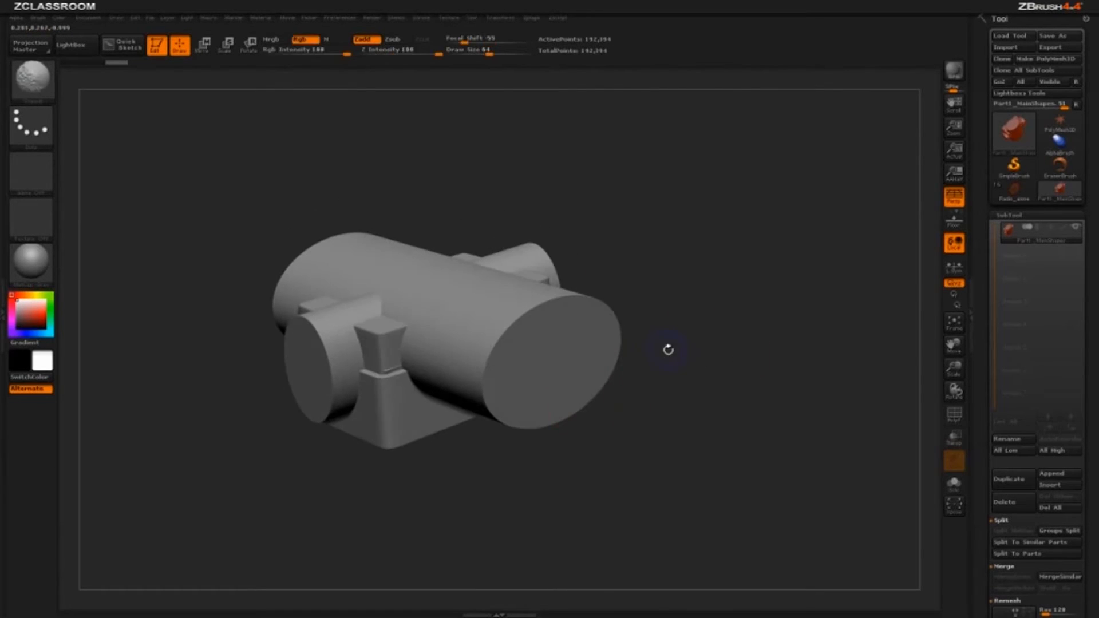
key(shift+z)
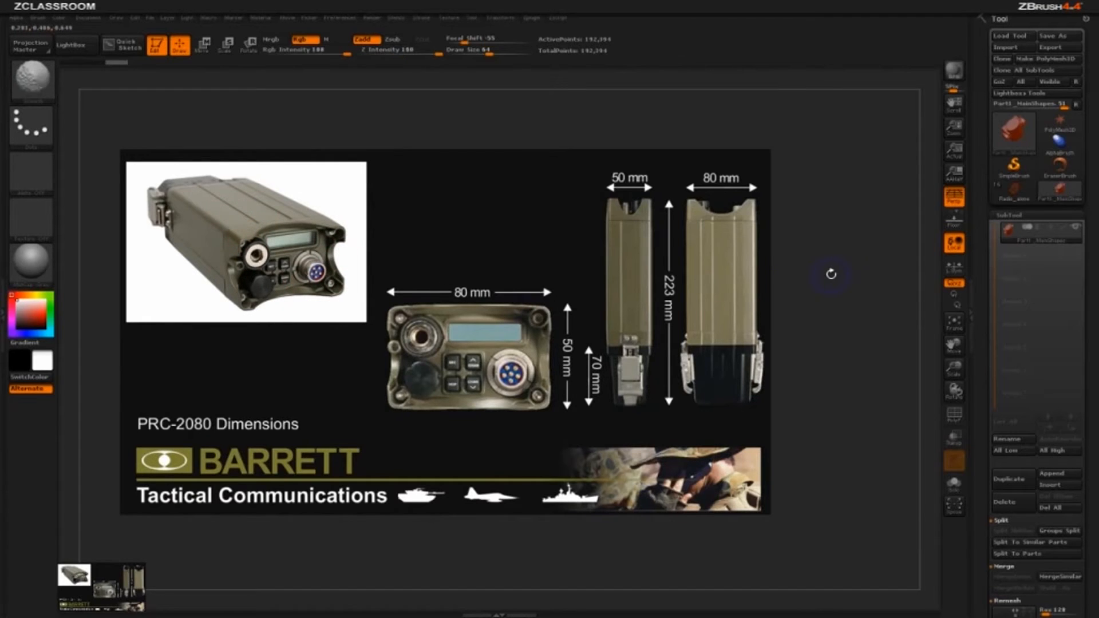
key(shift+z)
Step: Turn on the PolyFrame display and examine the polygroups of the block and cylinders in the main shapes
drag(836, 299, 777, 532)
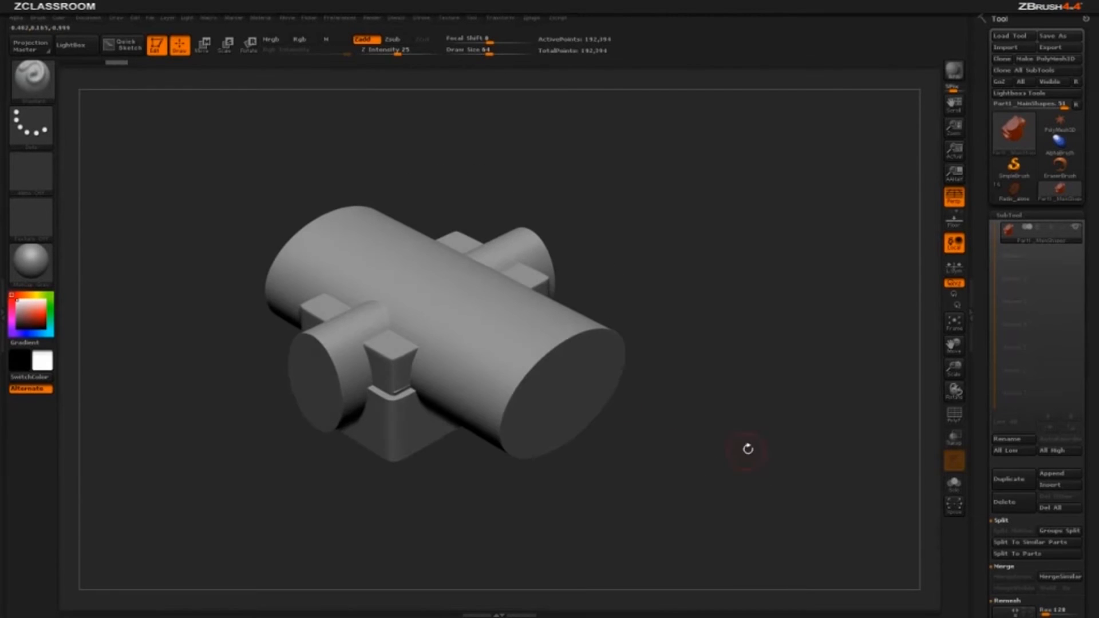
mouse_move(748, 448)
mouse_down()
mouse_move(756, 403)
mouse_move(766, 415)
mouse_move(763, 386)
mouse_move(789, 428)
mouse_move(761, 366)
mouse_move(766, 378)
mouse_move(744, 369)
mouse_move(770, 380)
mouse_up()
click(959, 424)
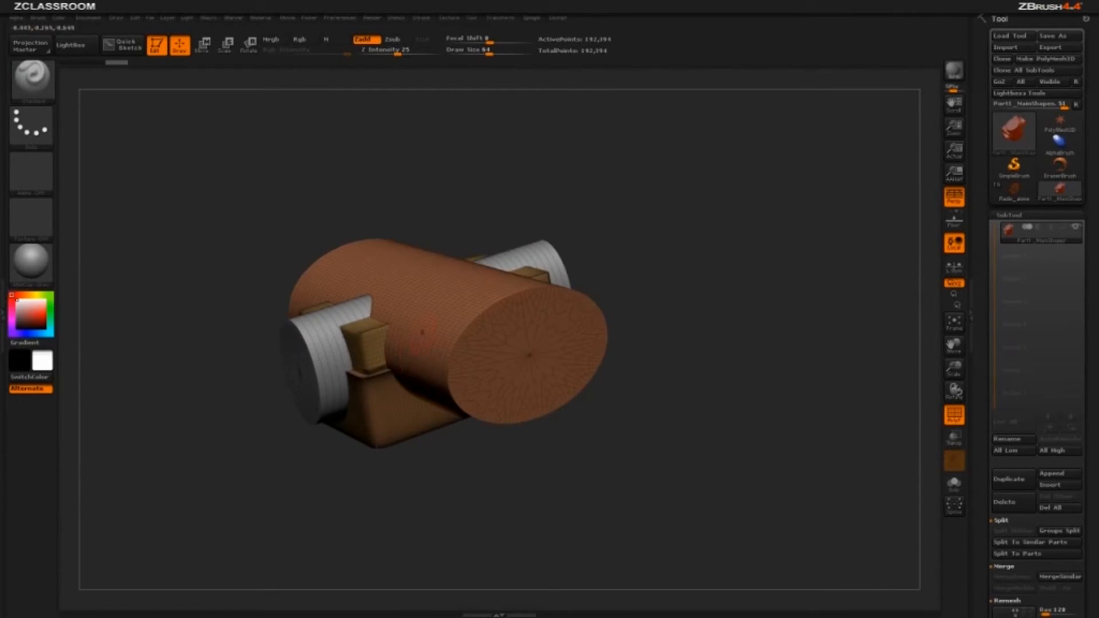
drag(772, 301, 780, 310)
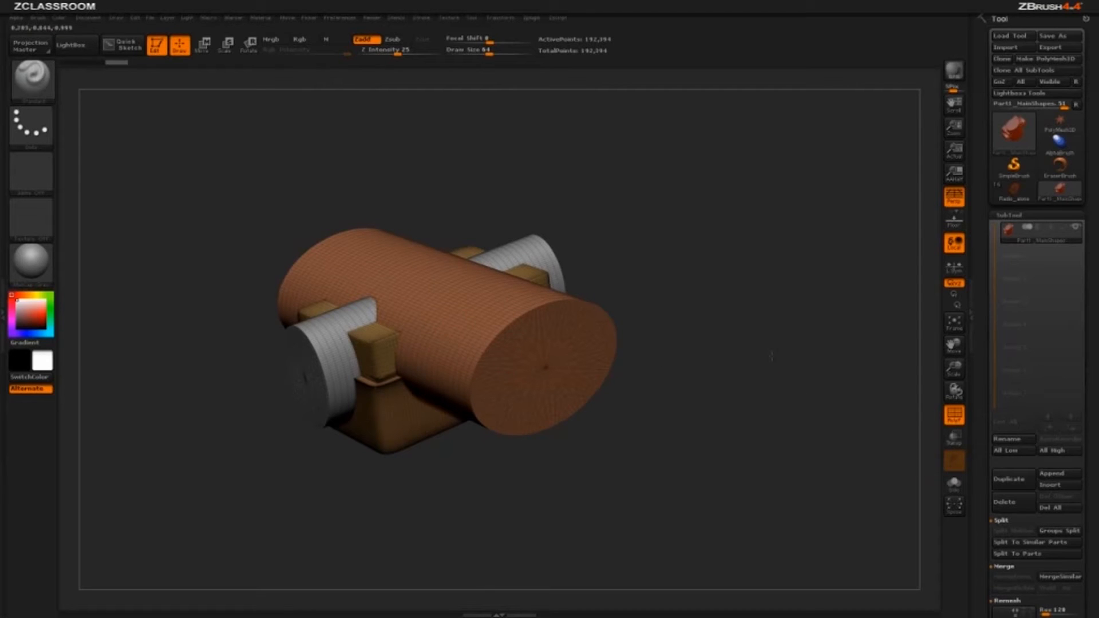
drag(658, 359, 482, 353)
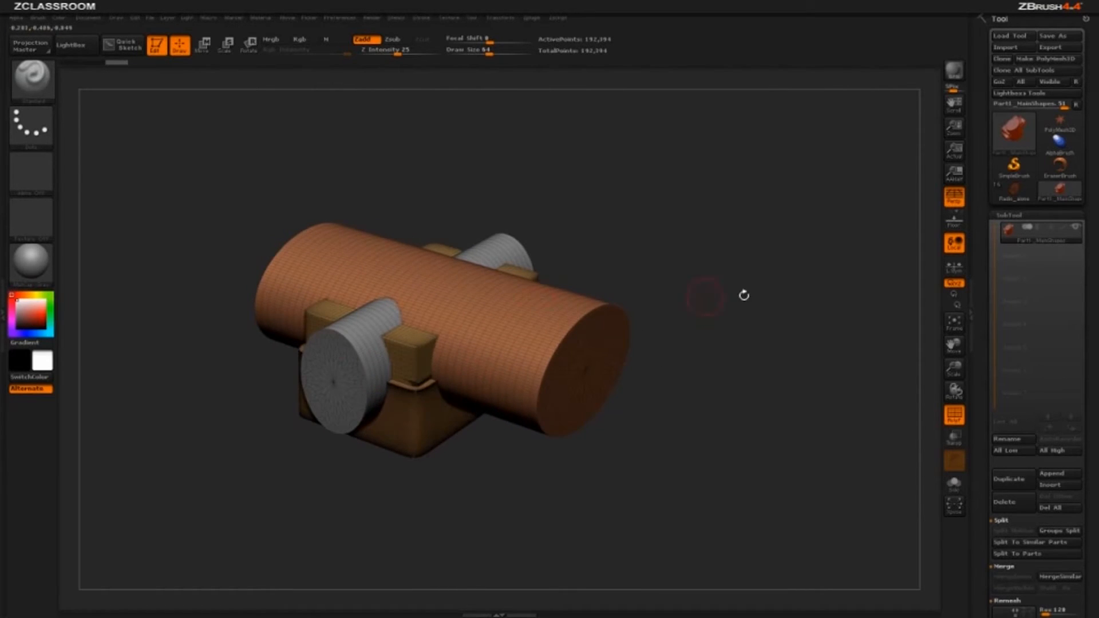
drag(744, 295, 678, 321)
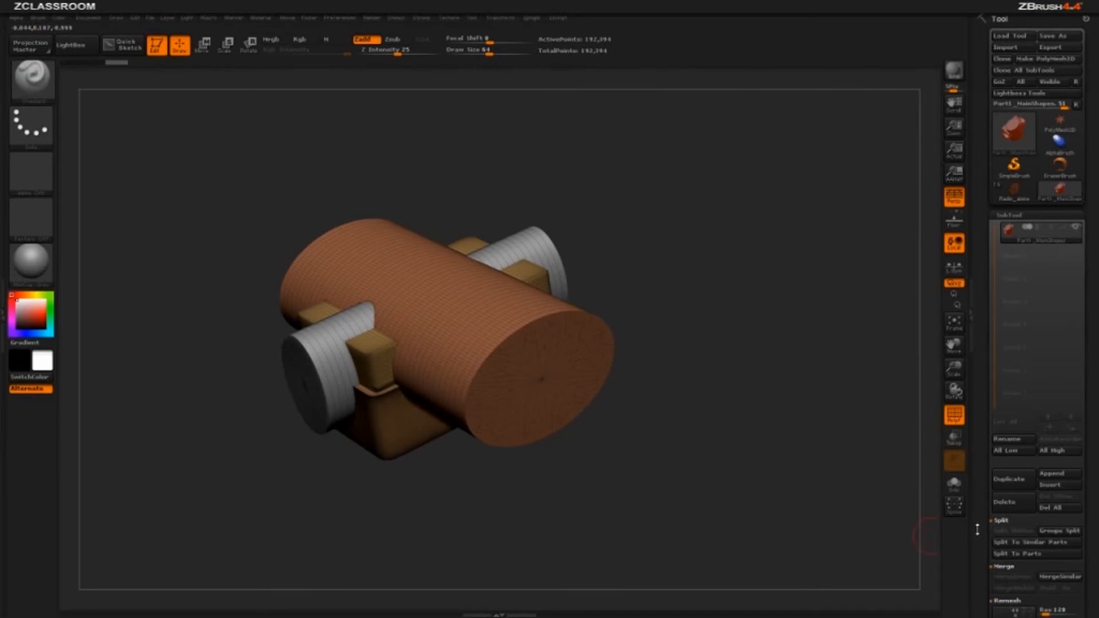
Step: Give each separate piece of the main shapes its own polygroup with Auto Groups
drag(977, 530, 976, 272)
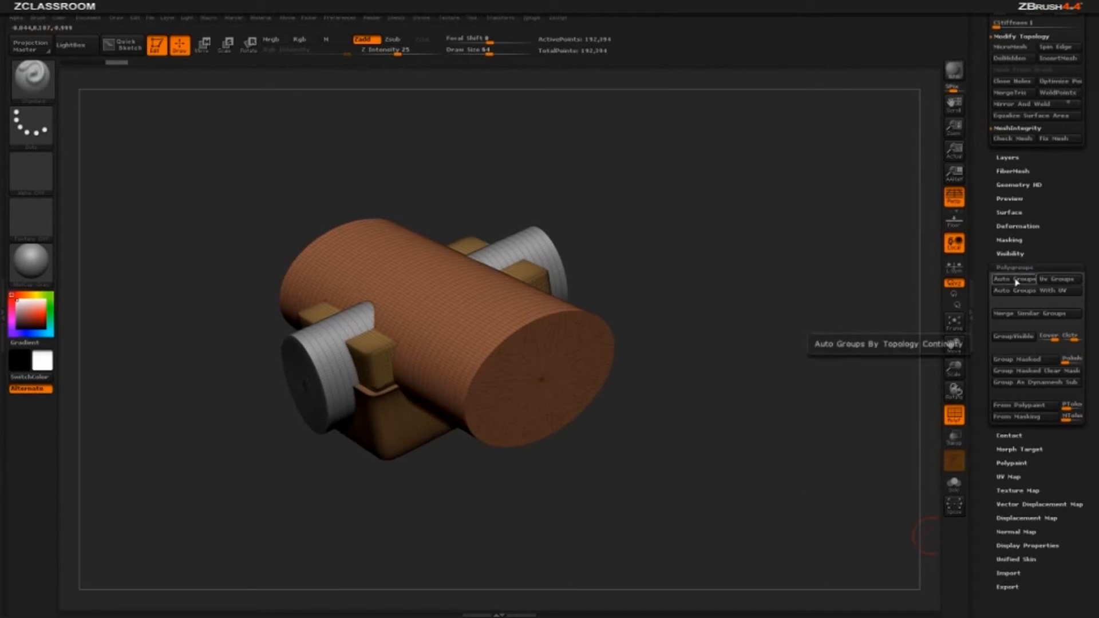
drag(780, 311, 798, 337)
drag(710, 488, 691, 474)
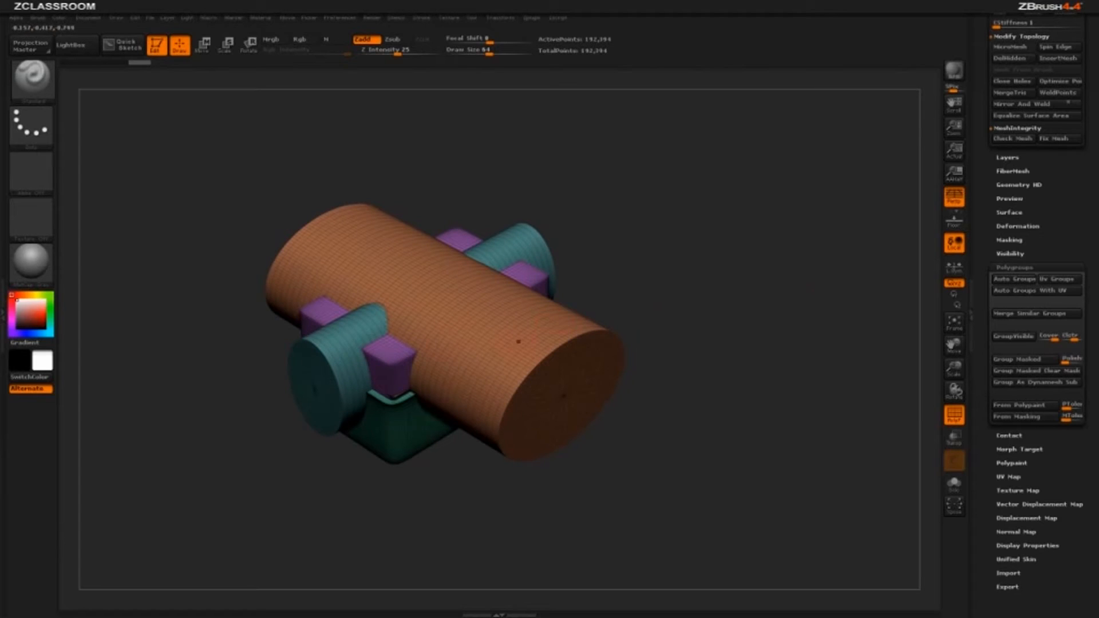
Step: Split the main shapes into separate subtools by polygroup and examine the individual pieces
drag(976, 241, 985, 447)
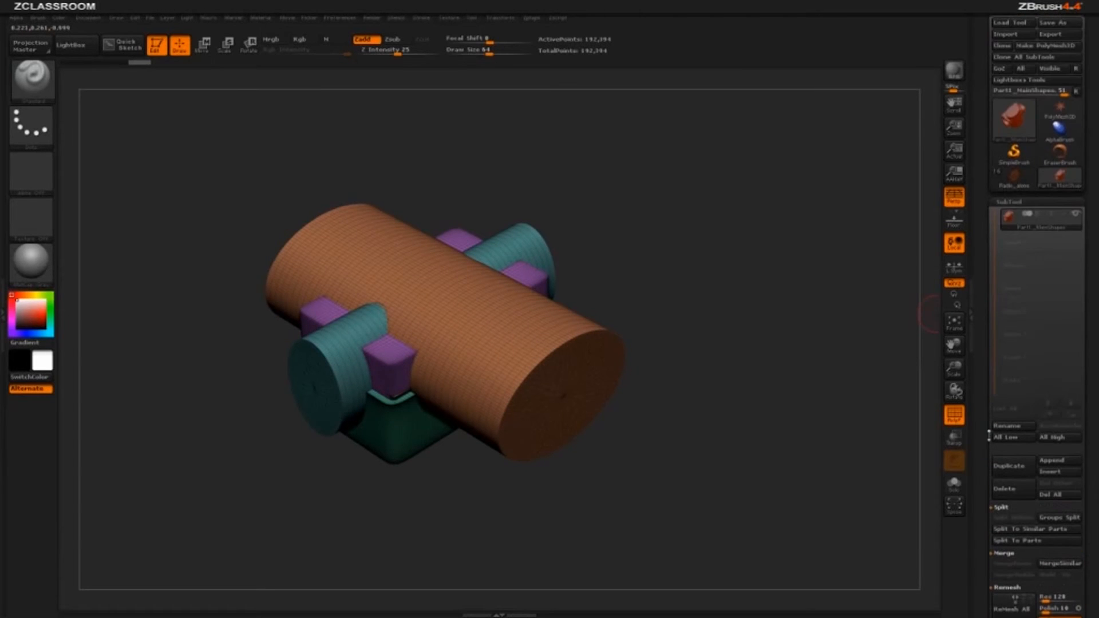
click(1058, 517)
click(882, 539)
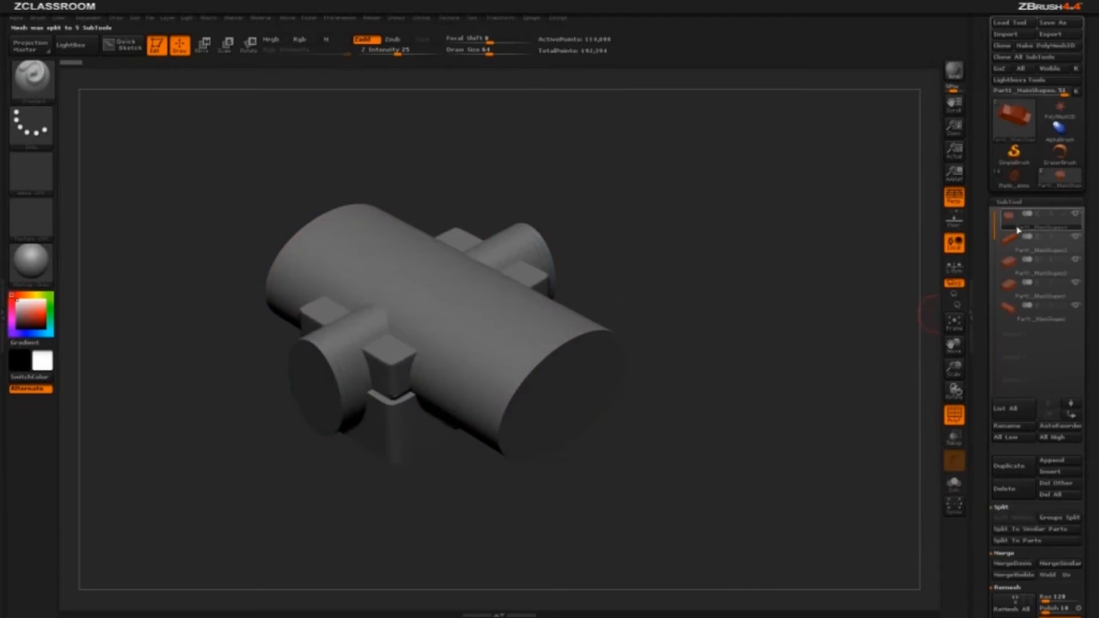
mouse_move(1017, 294)
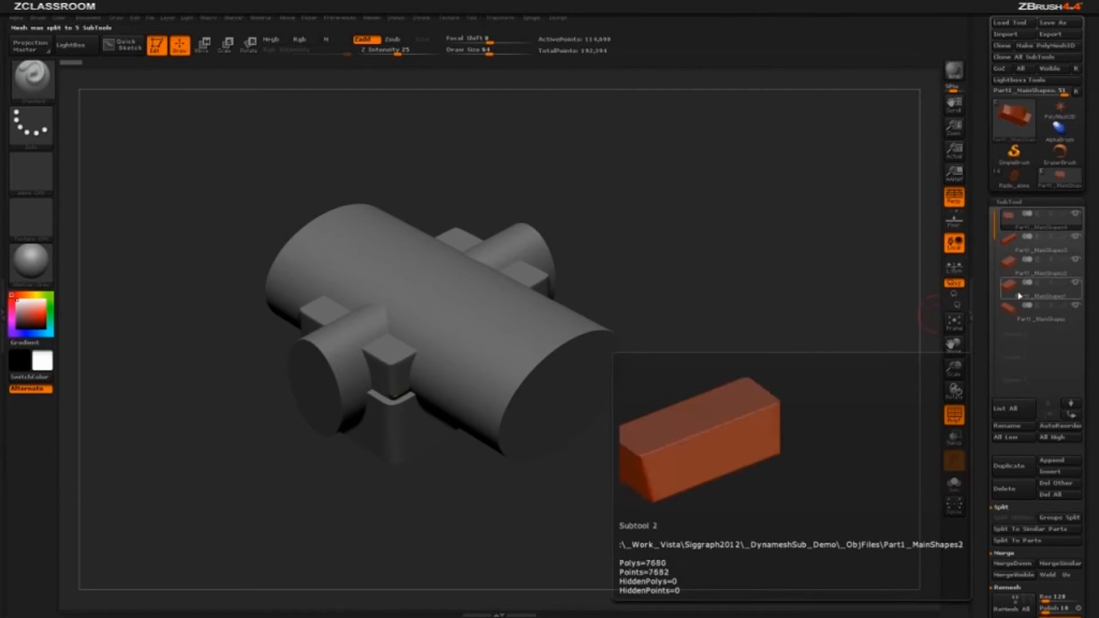
mouse_move(854, 325)
mouse_down()
mouse_move(830, 328)
mouse_move(864, 335)
mouse_up()
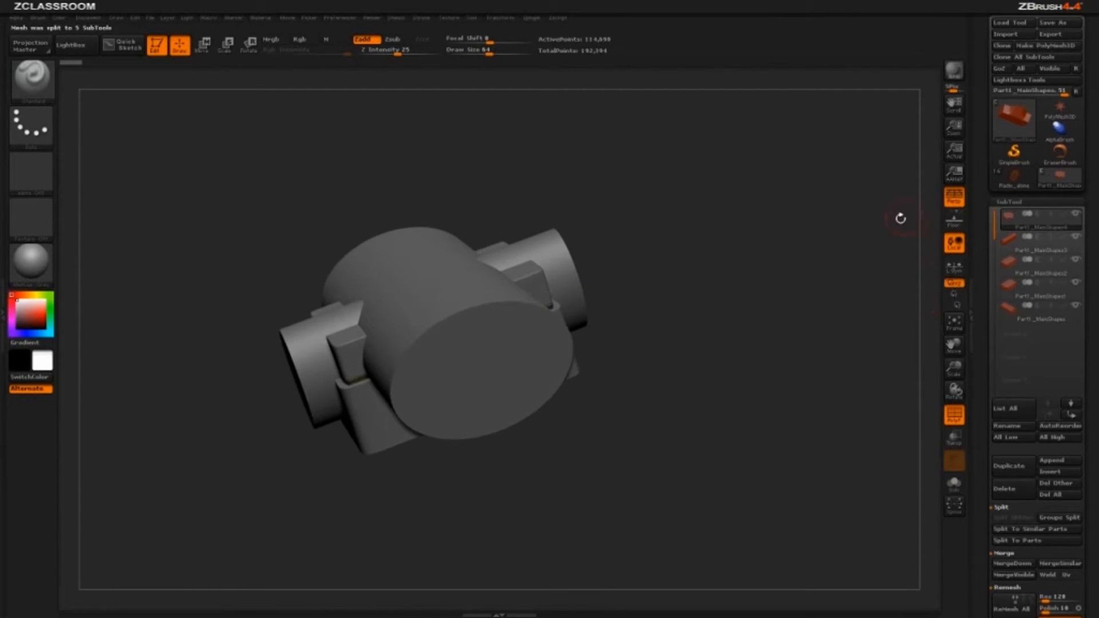
drag(884, 241, 885, 245)
drag(812, 262, 657, 286)
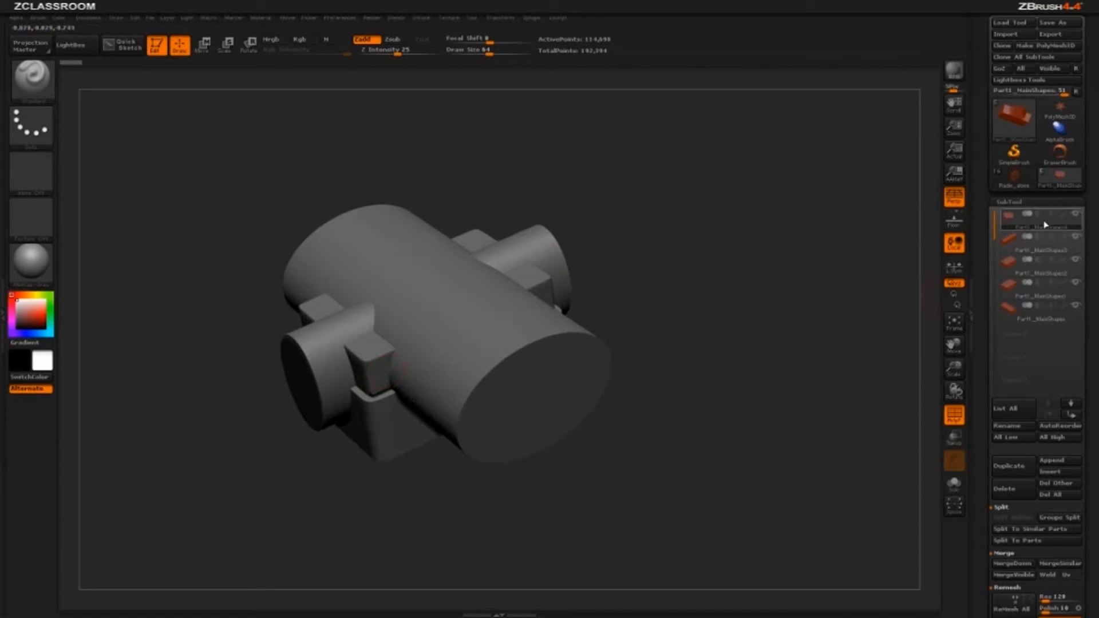
mouse_move(1031, 312)
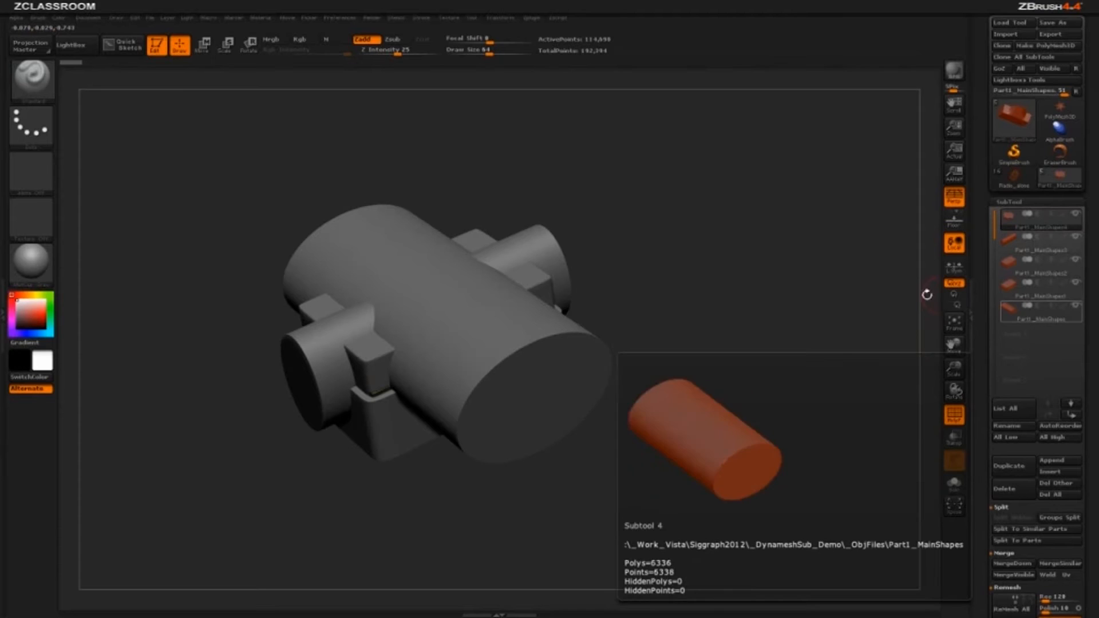
Step: Select the rounded base block and move it to the first place in the subtool order
drag(927, 292, 416, 466)
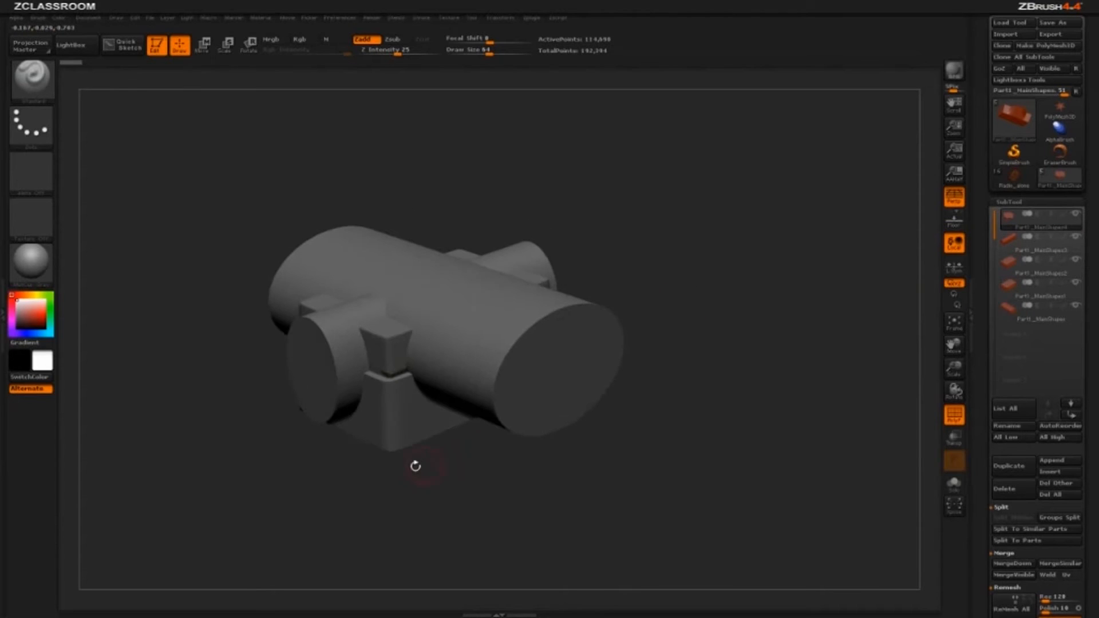
alt+click(424, 424)
drag(878, 324, 327, 456)
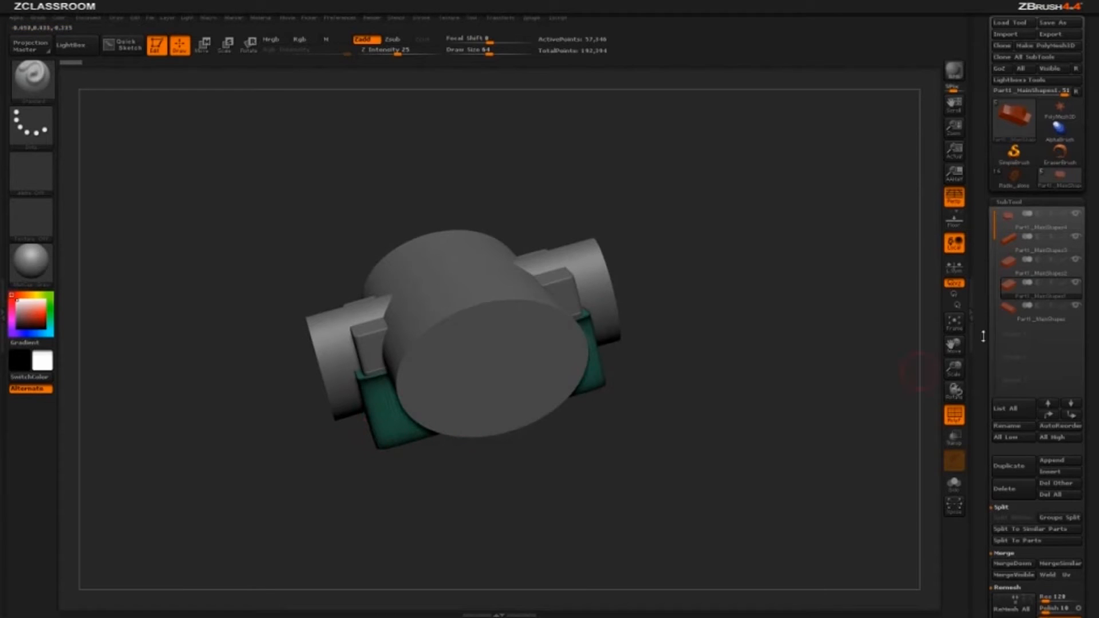
mouse_move(1037, 368)
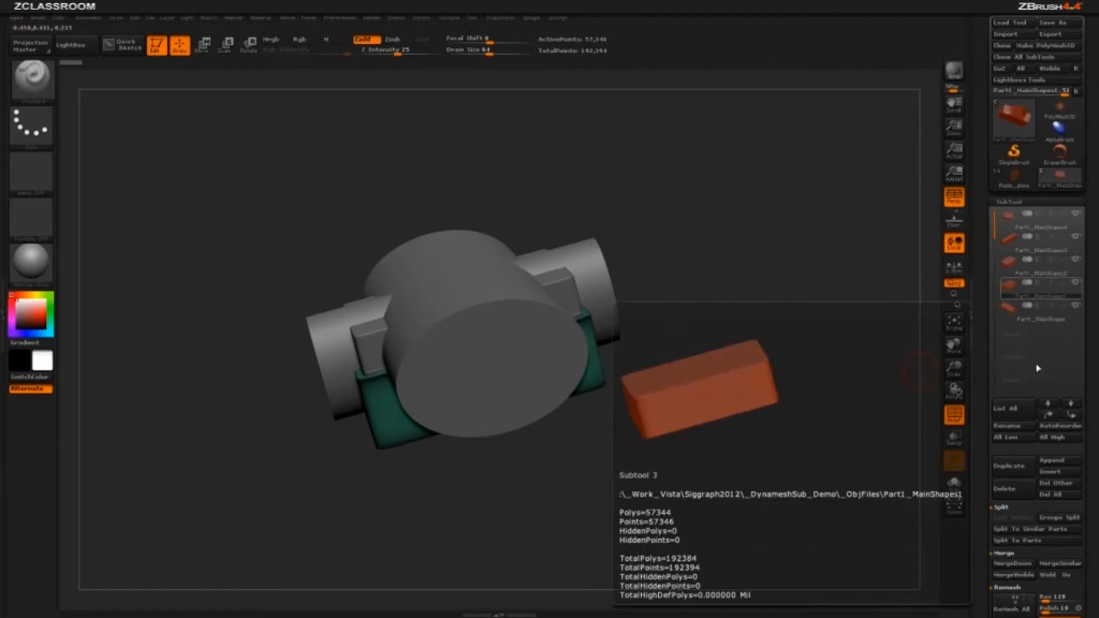
shift+click(1048, 403)
mouse_move(1036, 228)
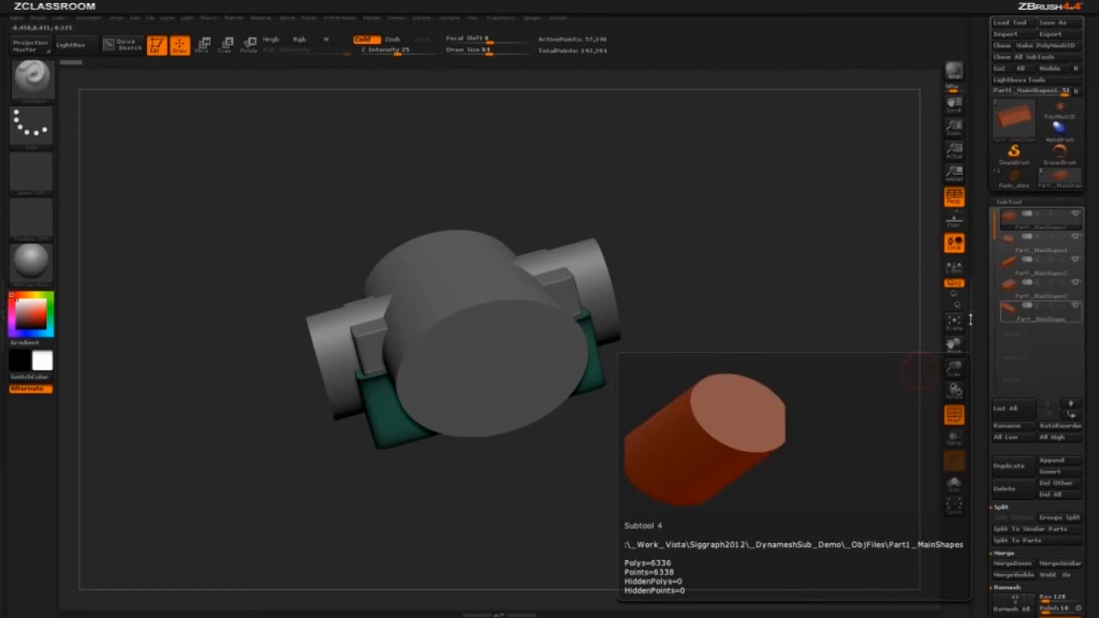
drag(916, 319, 816, 327)
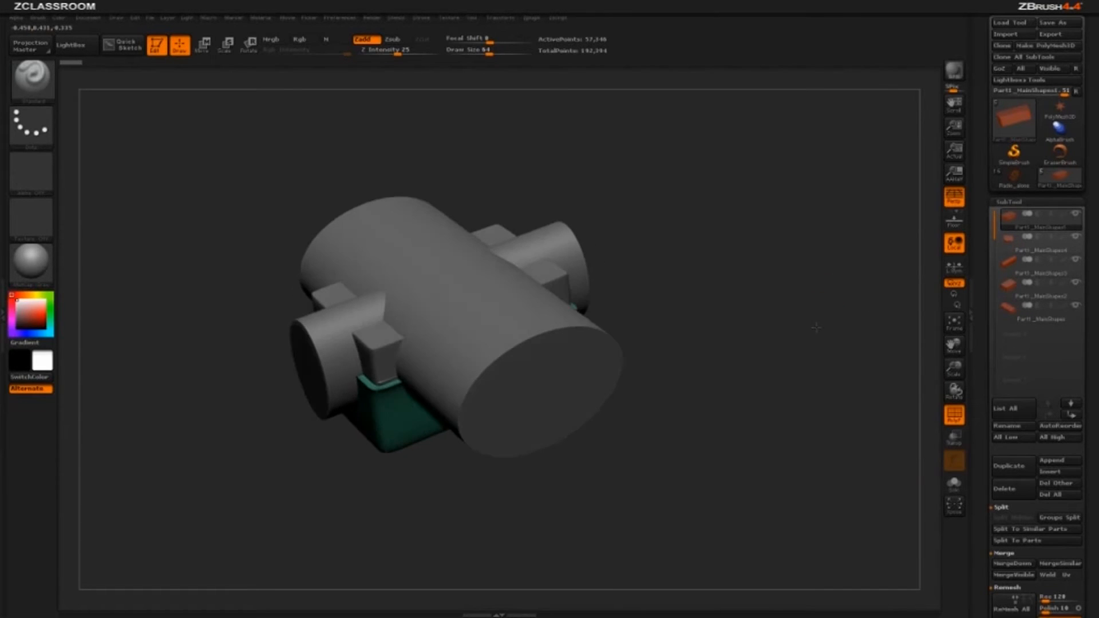
Step: Move the small crosswise cylinder to second place and the large cylinder to third place in the subtool order
click(1034, 274)
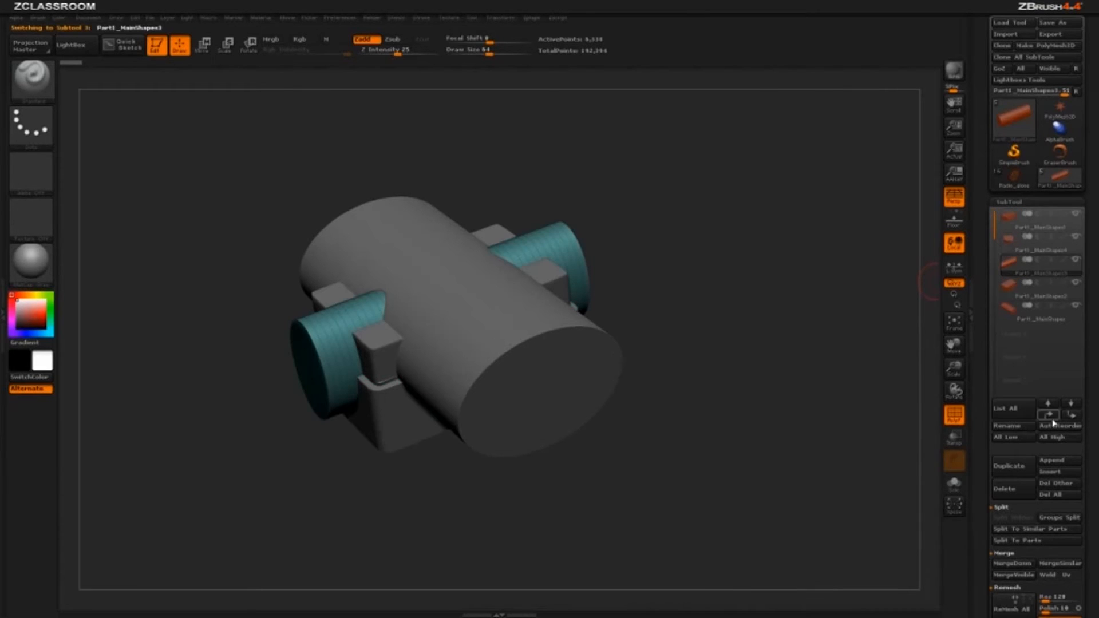
click(1042, 321)
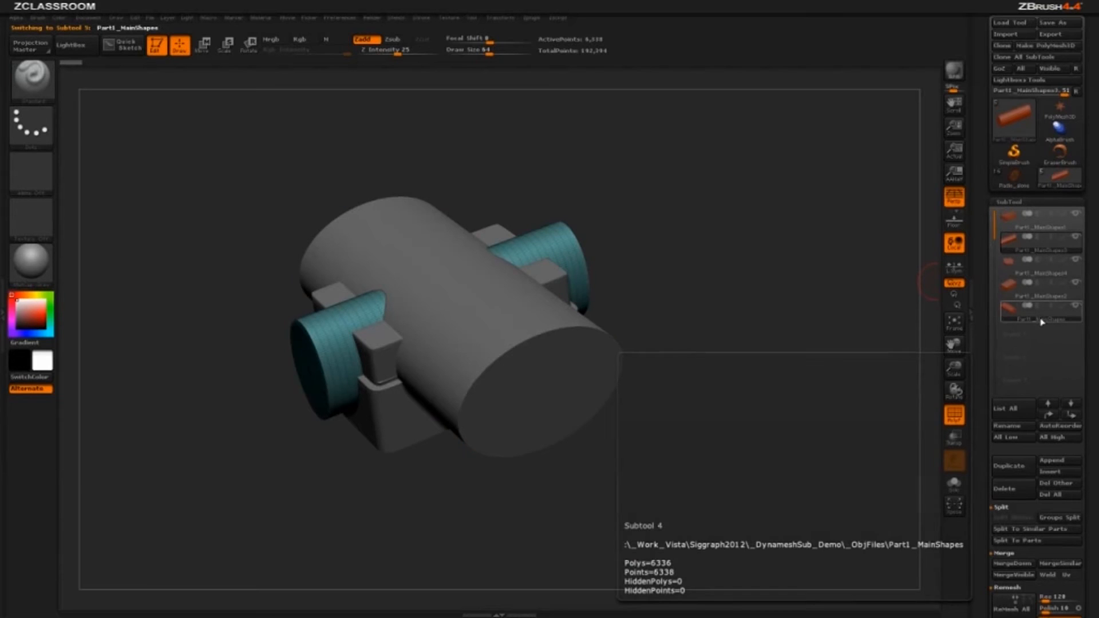
click(1048, 414)
click(1047, 415)
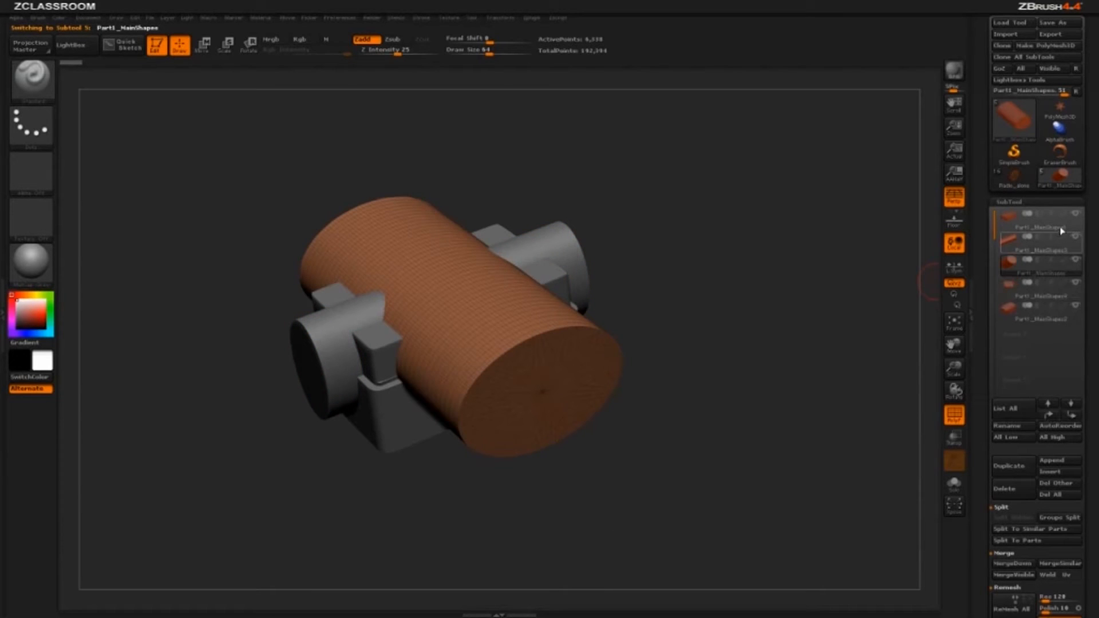
Step: Examine the Part1_MainShapes4 subtool in Solo mode, then select Part1_MainShapes2 with all pieces visible again
click(1042, 296)
click(954, 483)
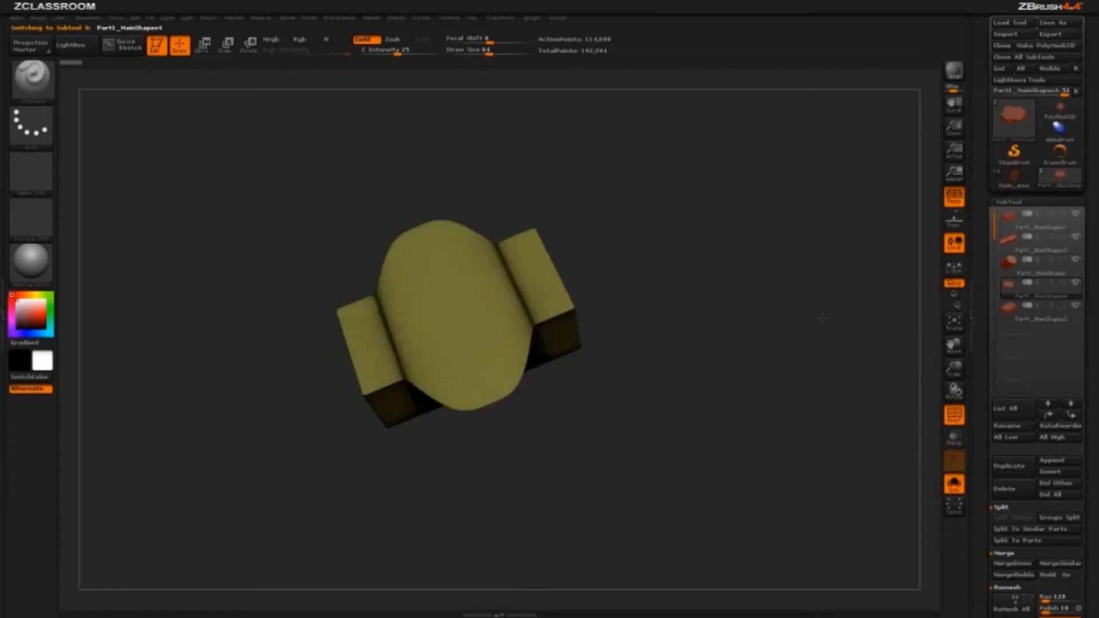
drag(790, 247, 891, 454)
click(1047, 321)
click(954, 483)
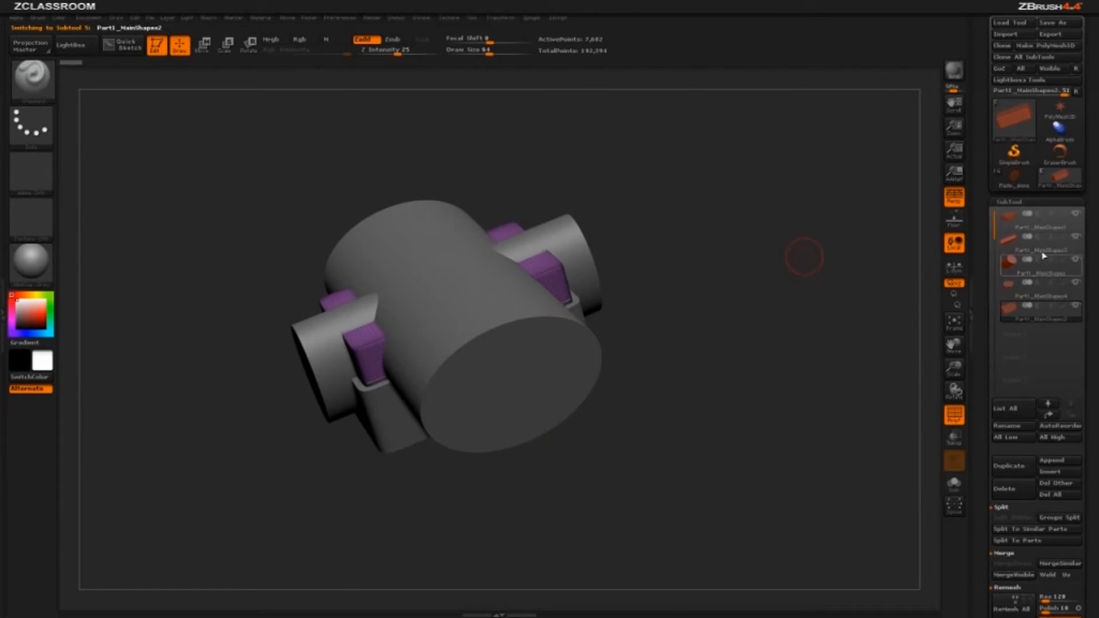
Step: Select the rounded base block, Part1_MainShapes1, and isolate it with Solo mode
mouse_move(1046, 242)
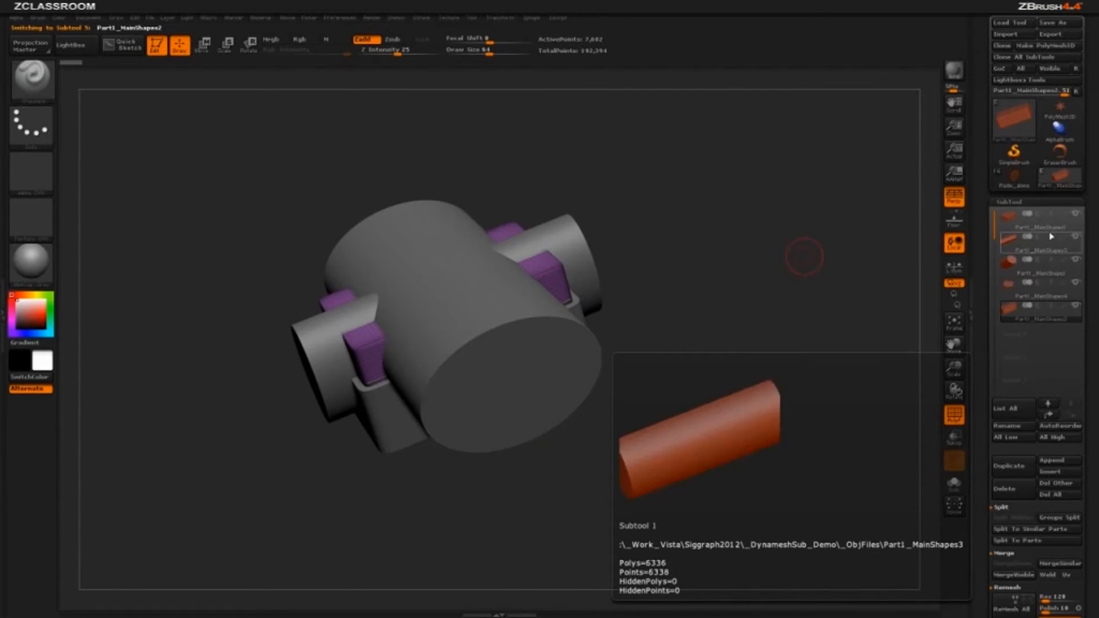
drag(816, 256, 907, 245)
click(1039, 265)
click(953, 483)
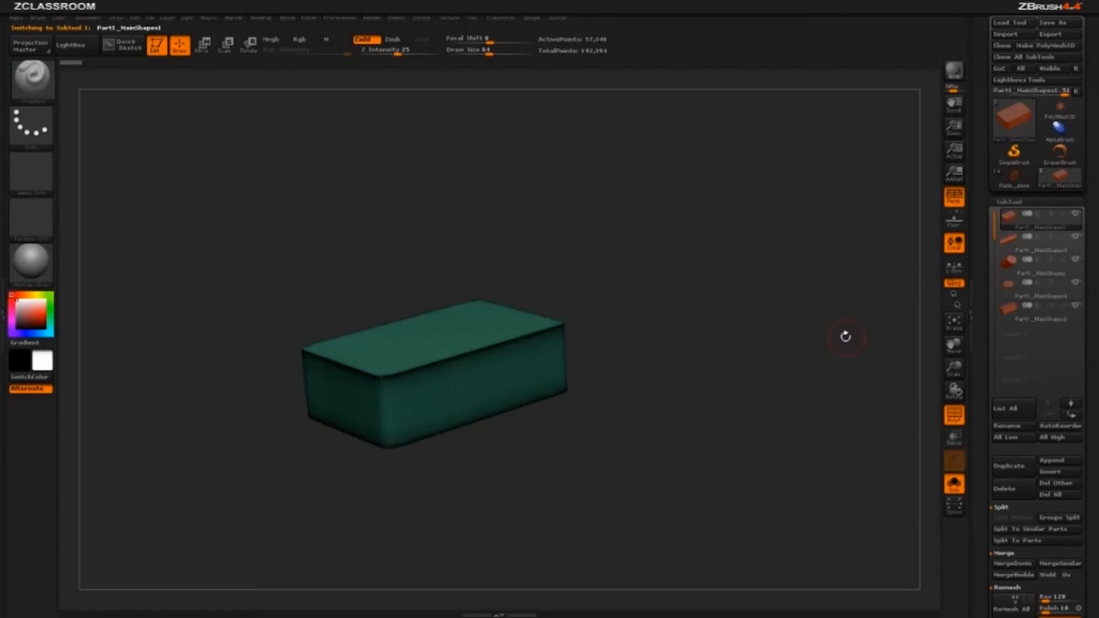
Step: Turn off the PolyFrame display and examine the isolated block's surface from several angles
click(955, 417)
drag(854, 461, 302, 365)
drag(440, 174, 728, 240)
drag(778, 275, 819, 289)
Step: Subdivide the base block twice to reach subdivision level 3
drag(987, 399, 978, 312)
drag(668, 255, 701, 264)
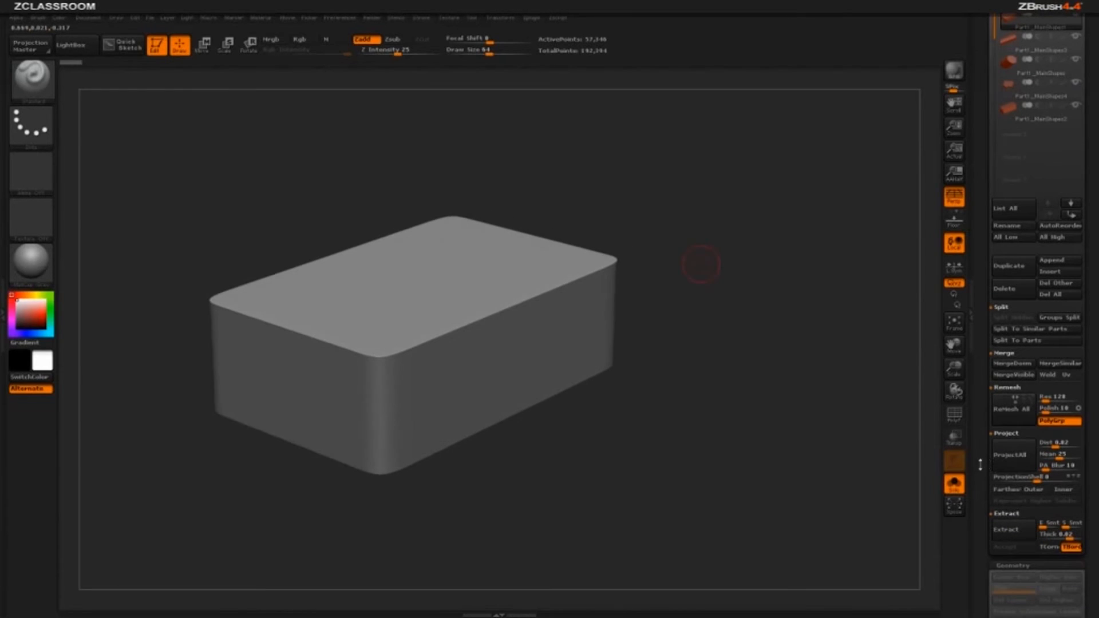
drag(986, 465, 984, 361)
click(1011, 392)
click(1011, 392)
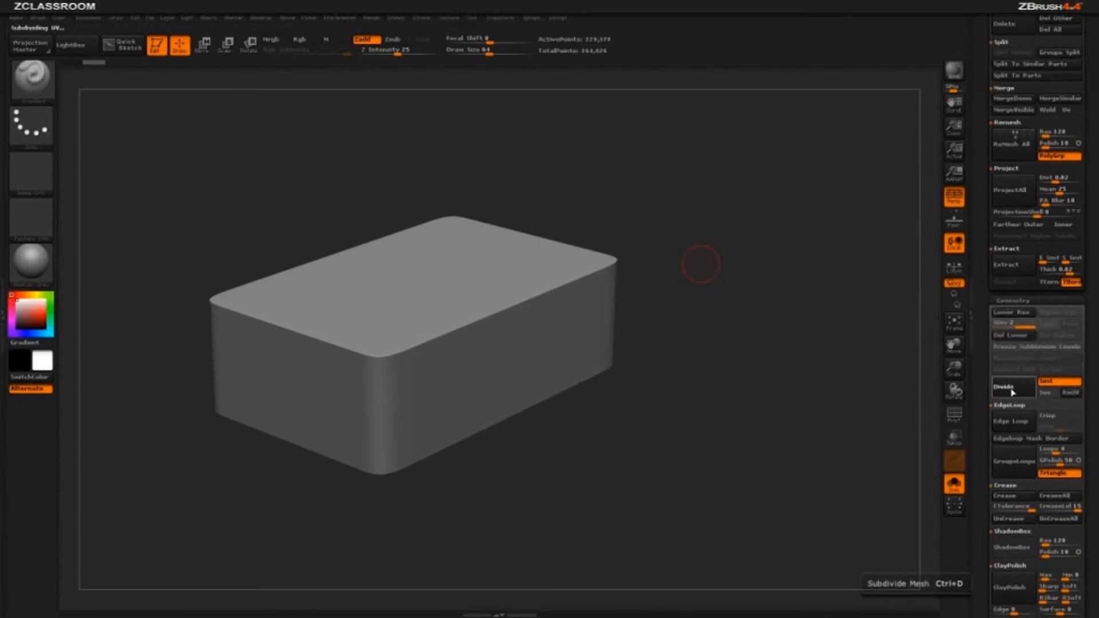
drag(656, 508, 763, 487)
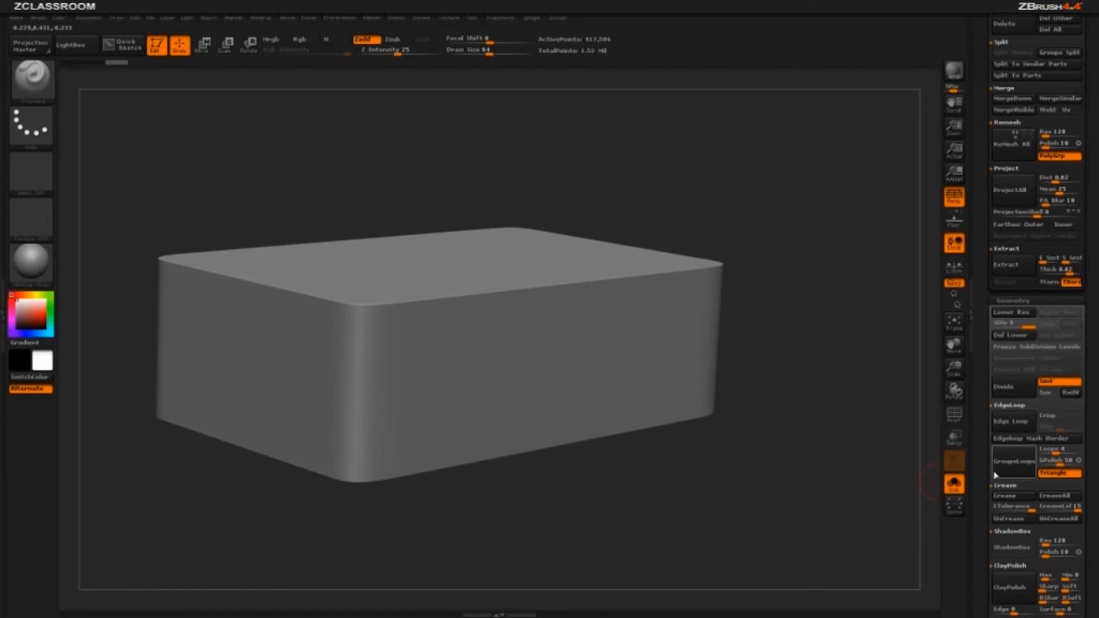
Step: Set the DynaMesh resolution to 512 for the subdivided base block
drag(976, 461, 983, 604)
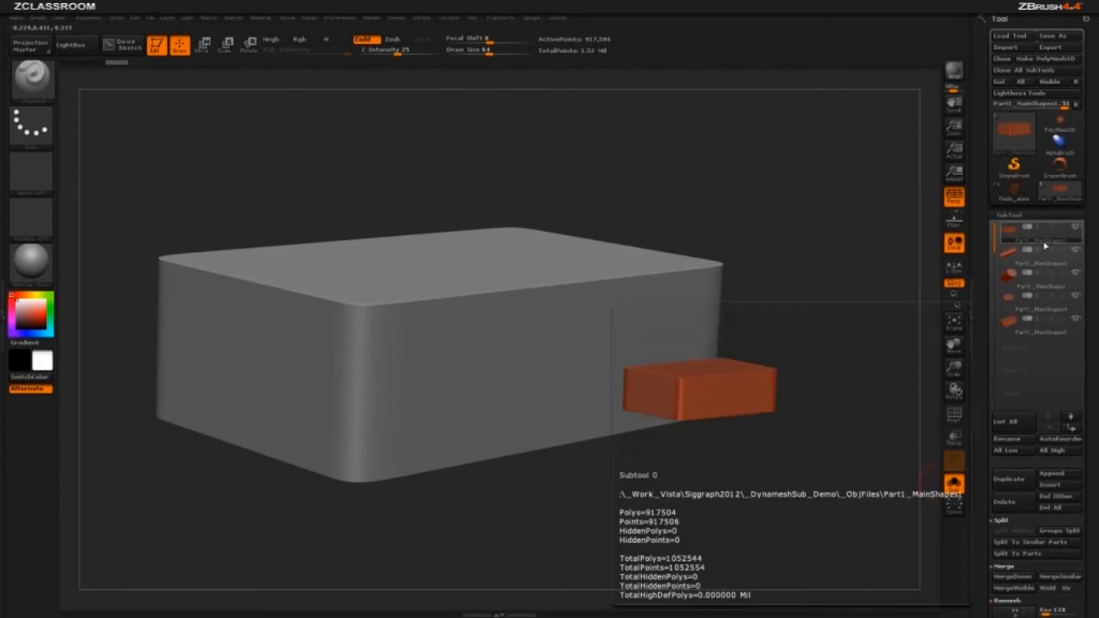
mouse_move(1043, 240)
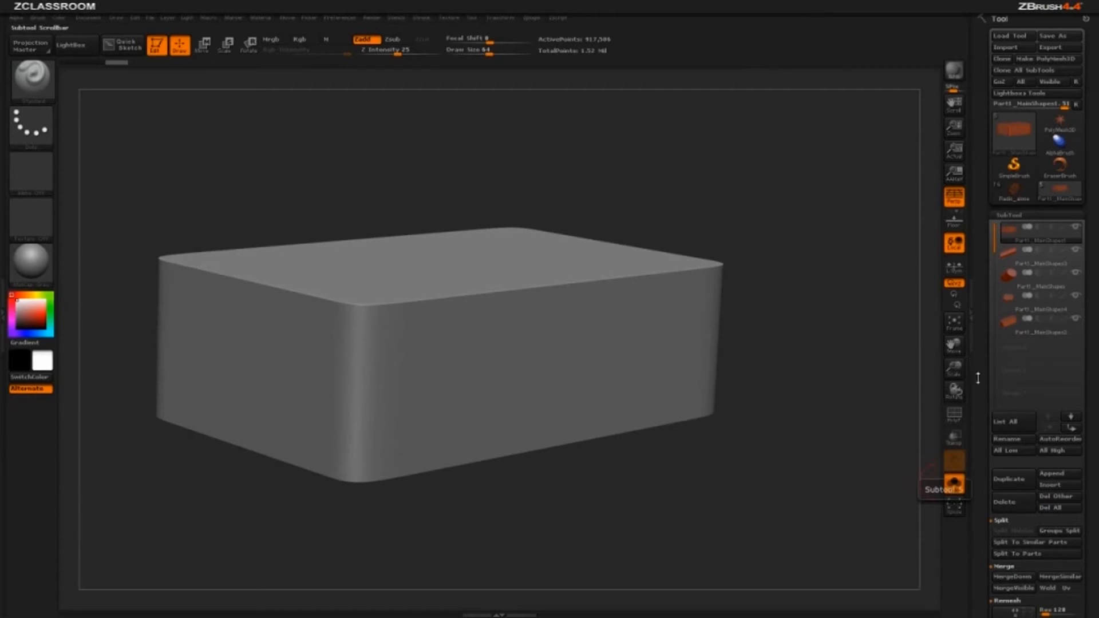
drag(978, 395, 979, 258)
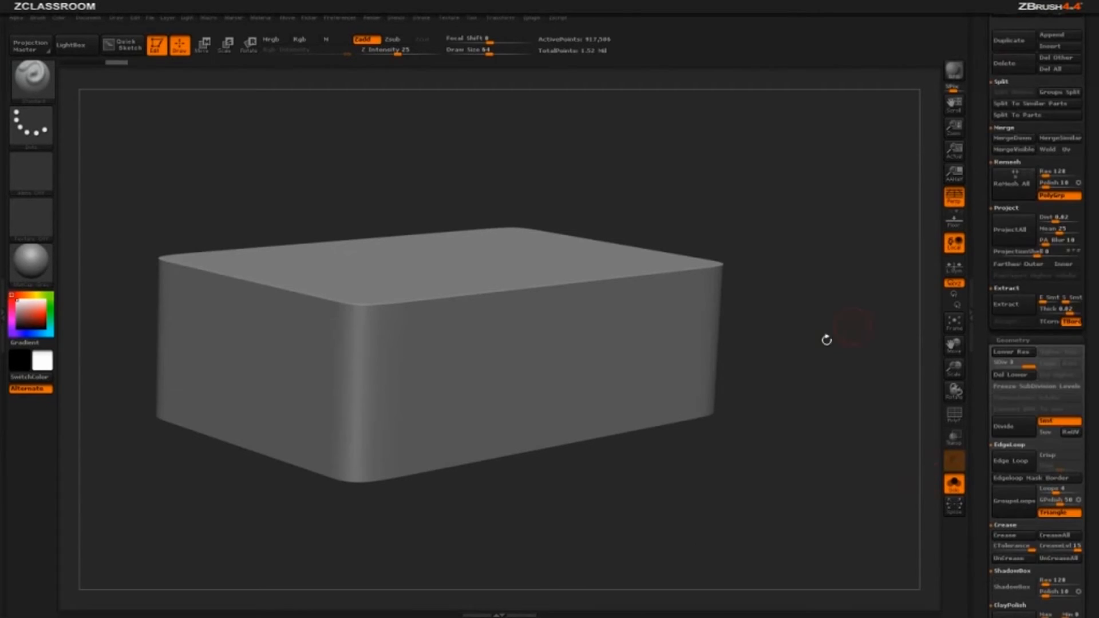
drag(827, 340, 522, 446)
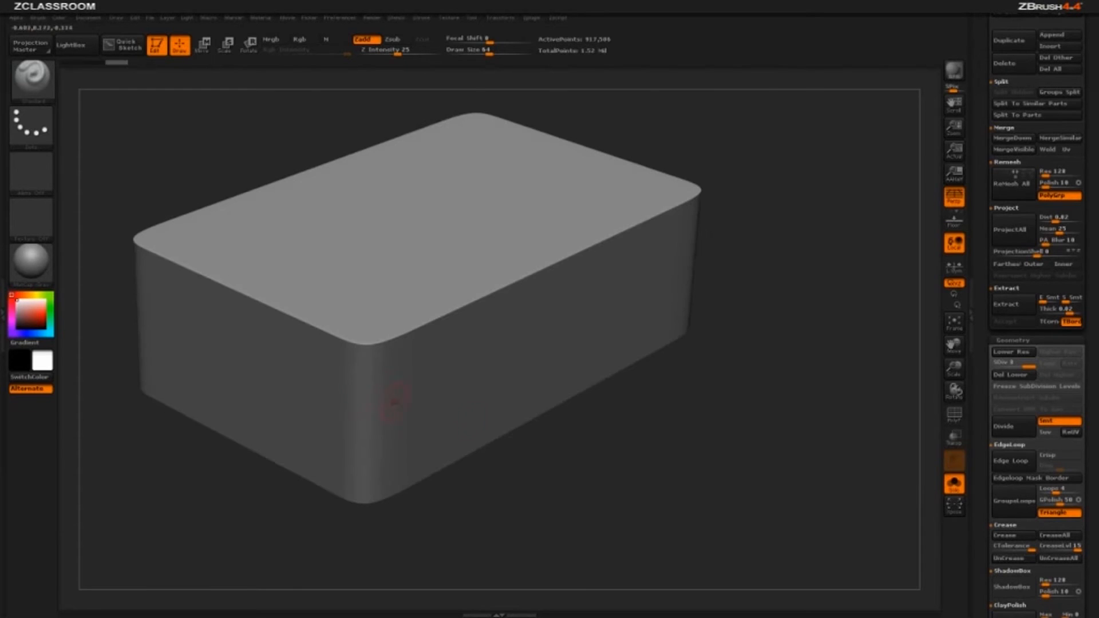
drag(840, 509, 897, 501)
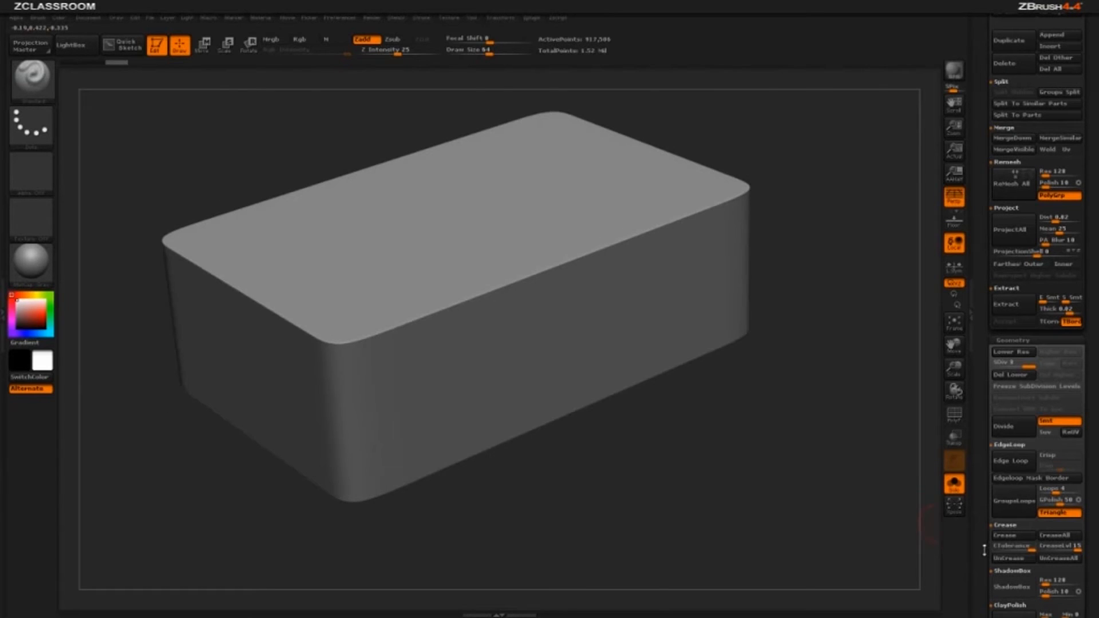
drag(984, 550, 981, 446)
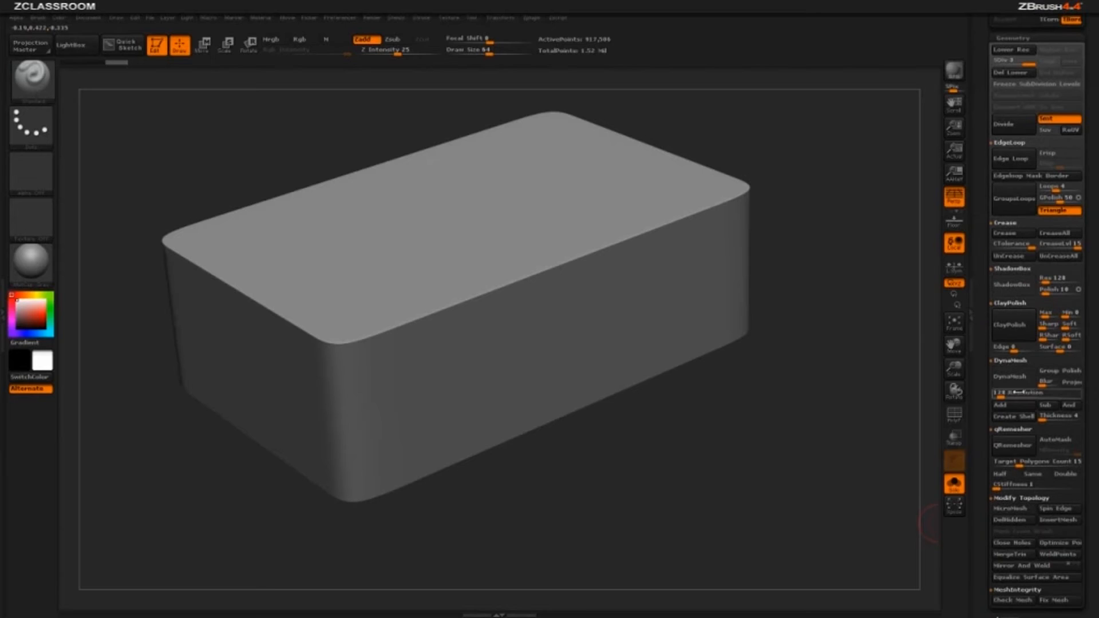
mouse_move(719, 452)
mouse_down()
mouse_move(731, 457)
mouse_move(726, 440)
mouse_up()
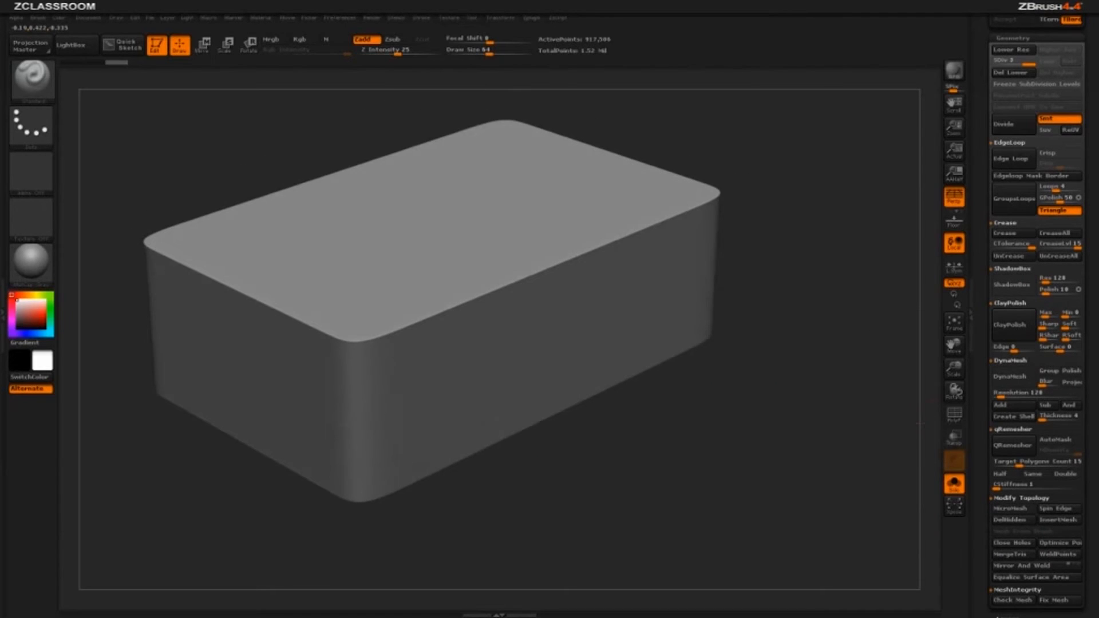
click(999, 393)
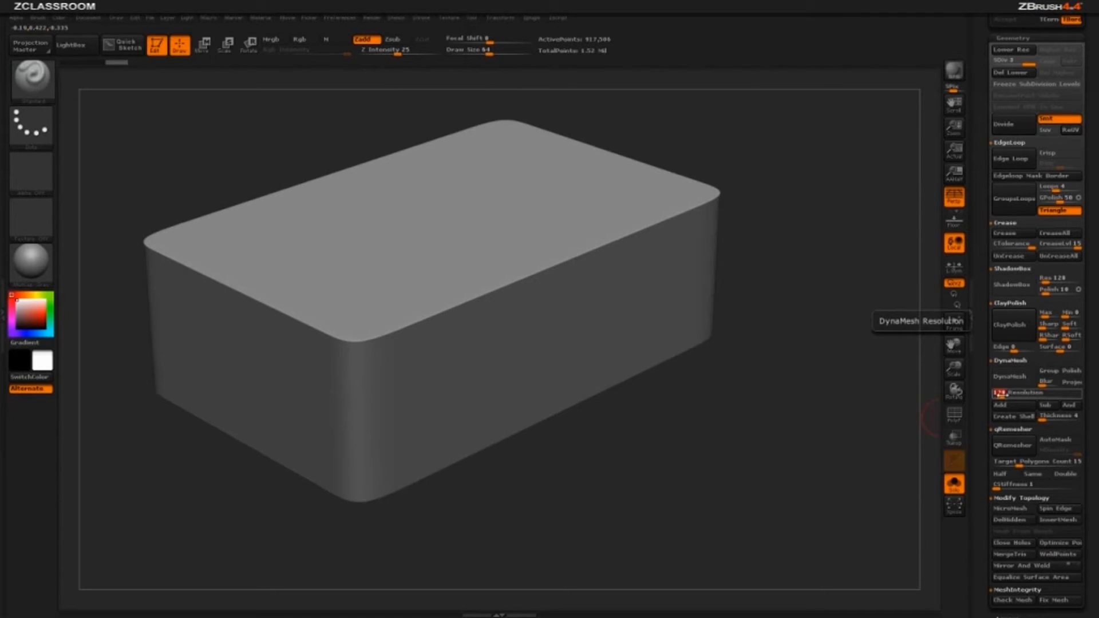
text(512)
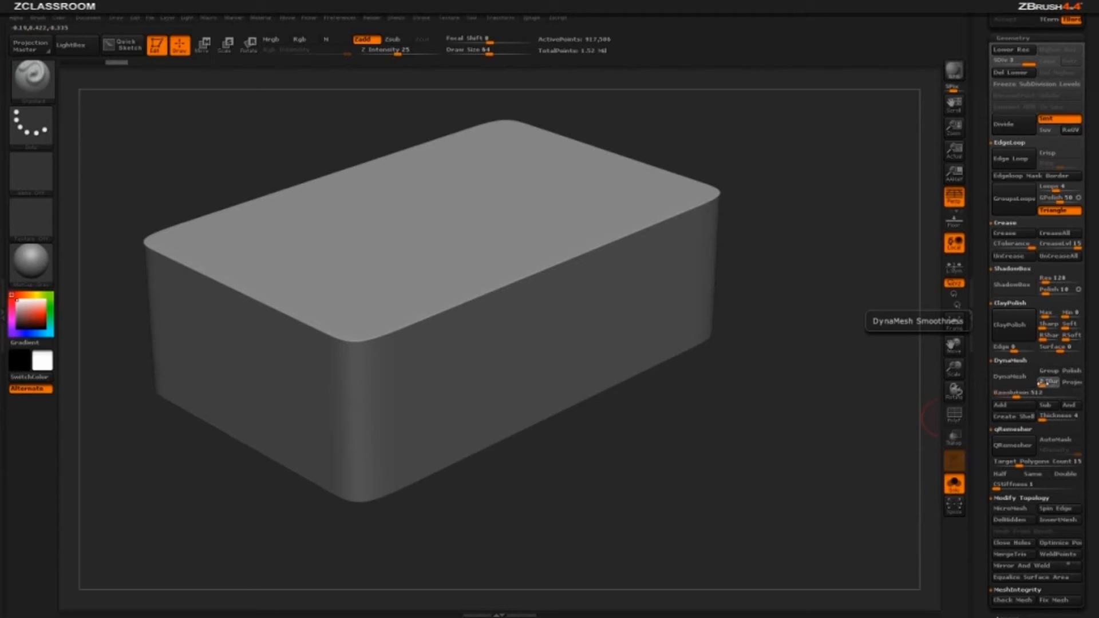
key(Return)
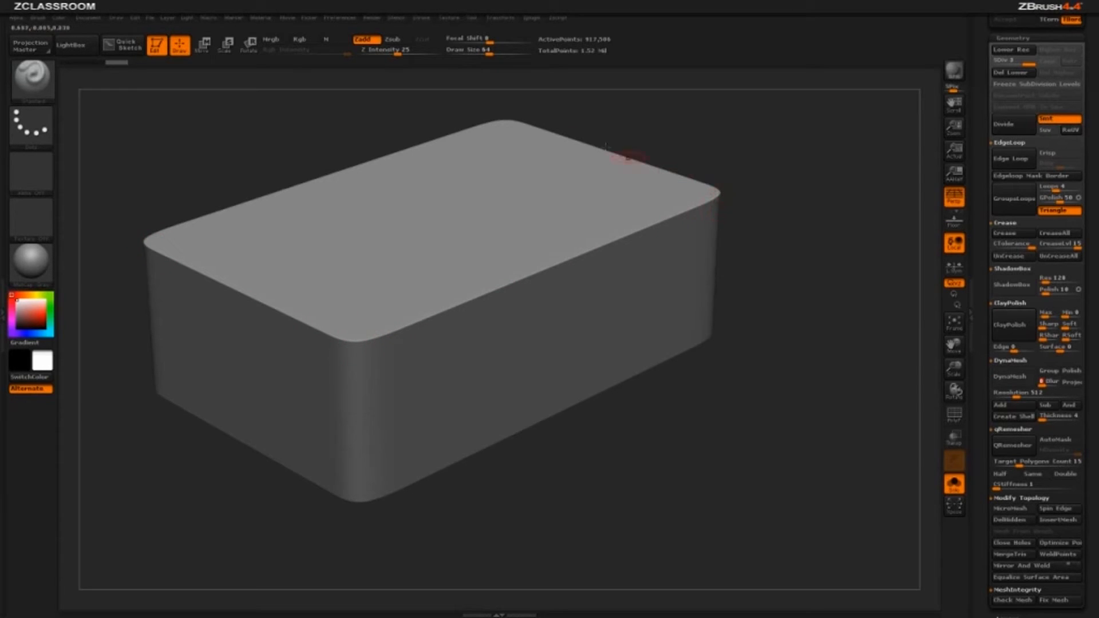
mouse_move(852, 486)
mouse_down()
mouse_move(851, 496)
mouse_move(866, 493)
mouse_move(854, 495)
mouse_up()
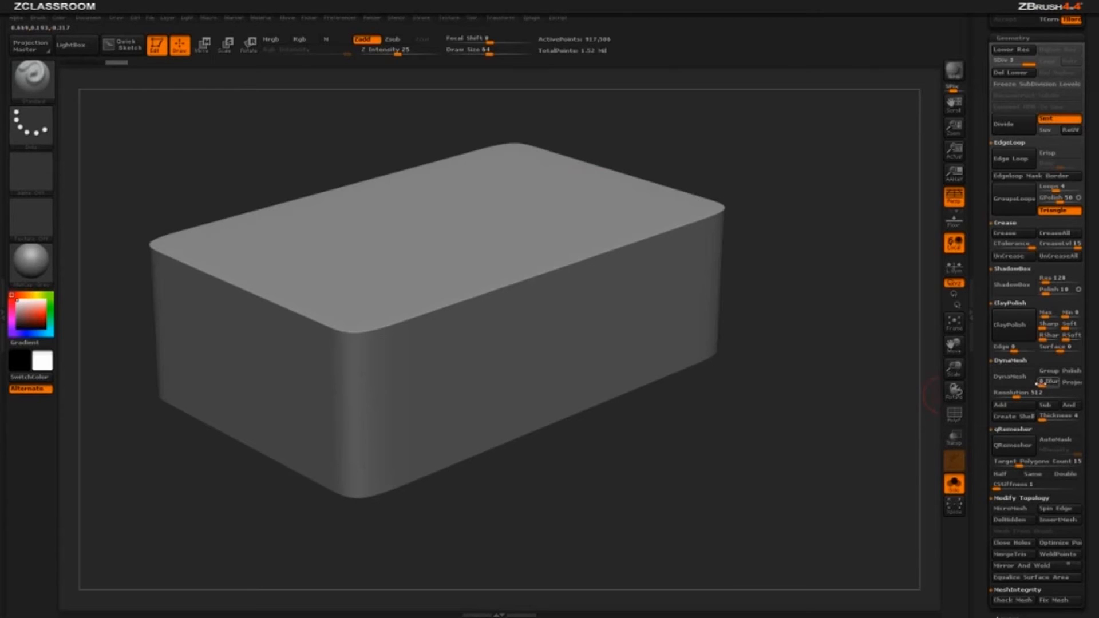
drag(849, 390, 841, 405)
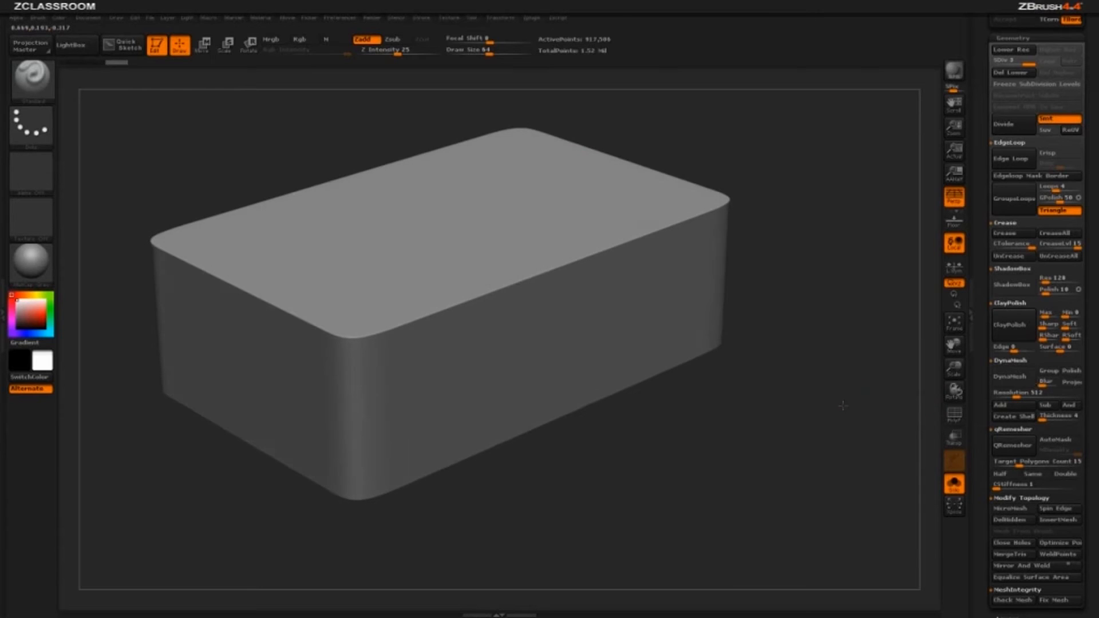
Step: Convert the rounded base block to DynaMesh without freezing its subdivision levels, and display its PolyFrame
click(1023, 378)
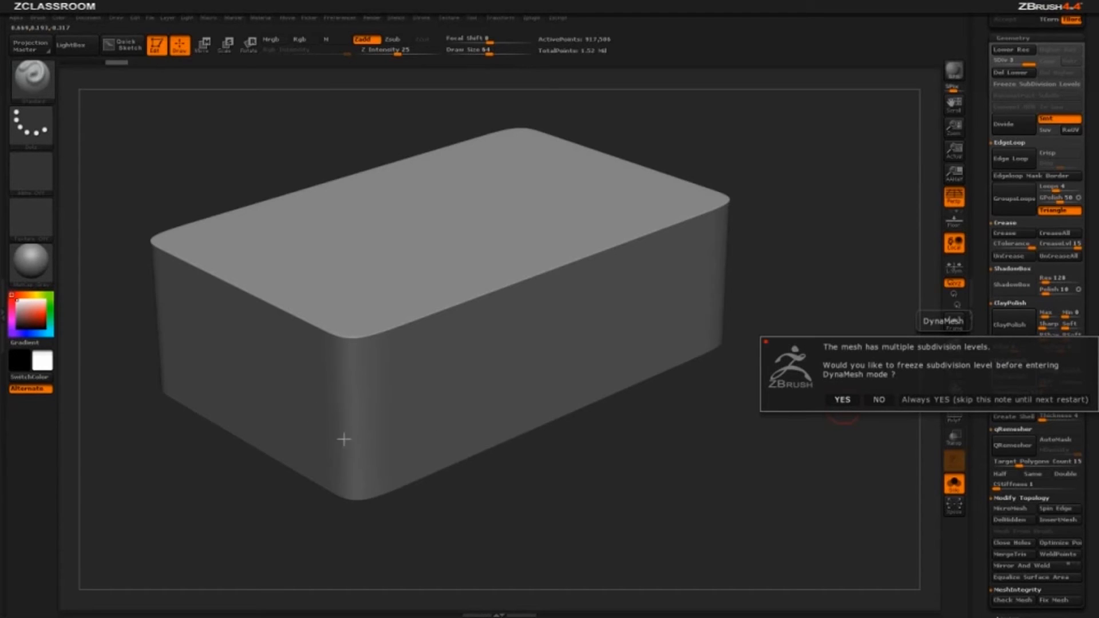
click(879, 399)
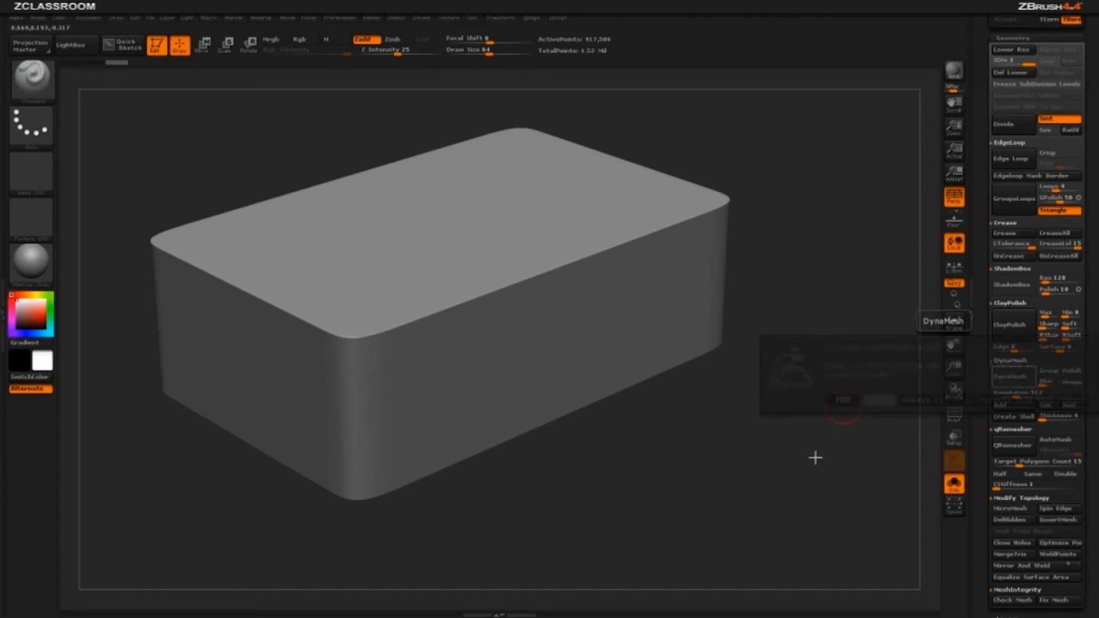
click(955, 417)
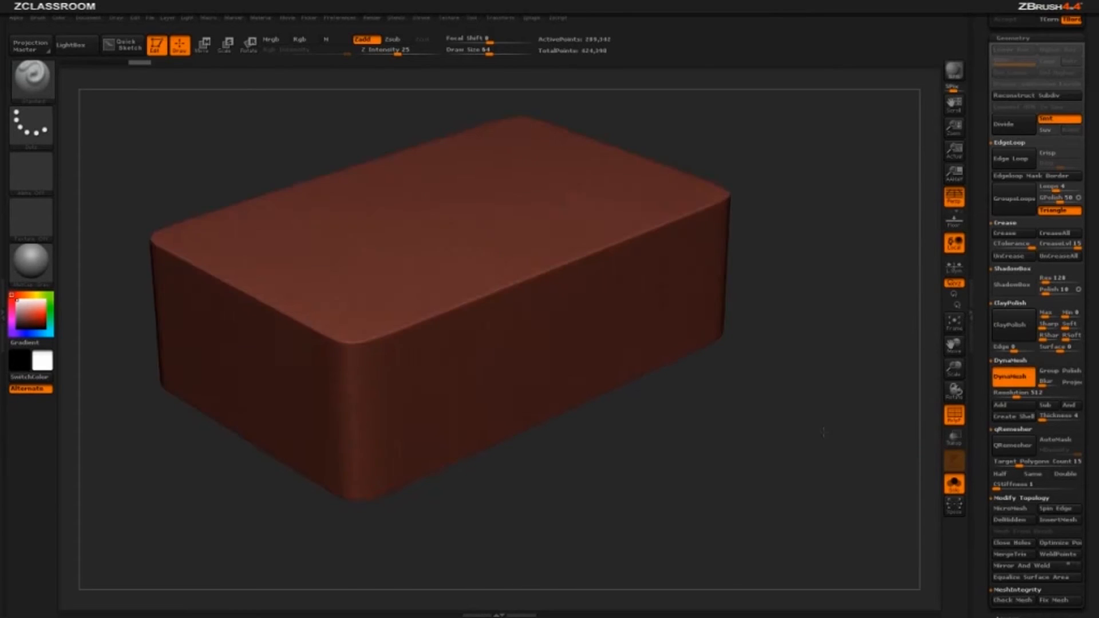
drag(843, 413, 906, 406)
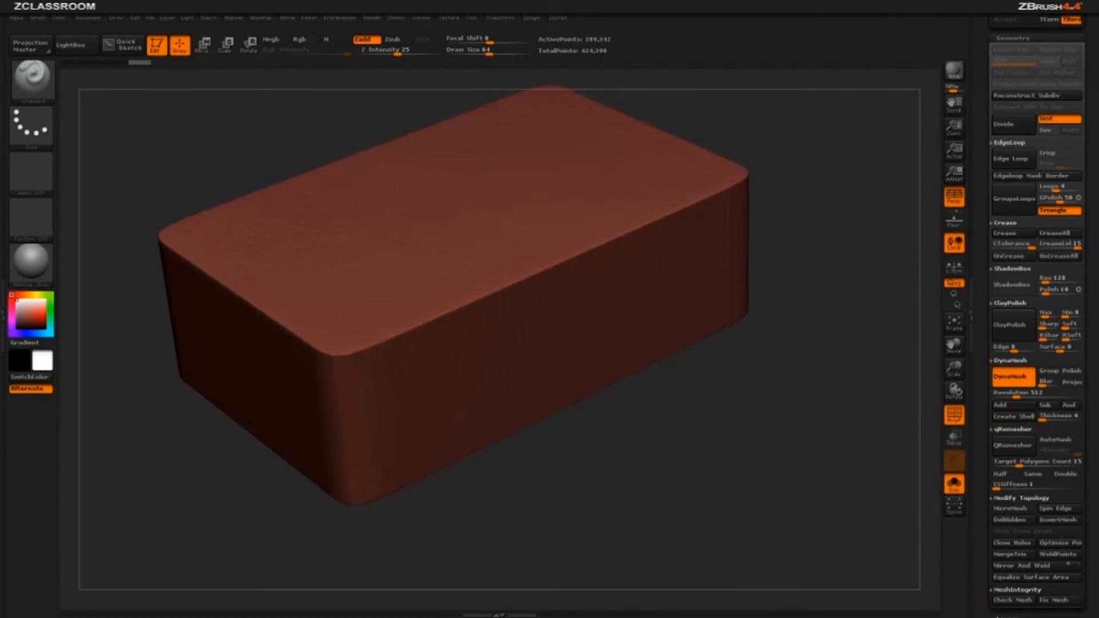
Step: Examine the DynaMeshed block's topology and edges with and without PolyFrame, leaving the PolyFrame display off
click(954, 415)
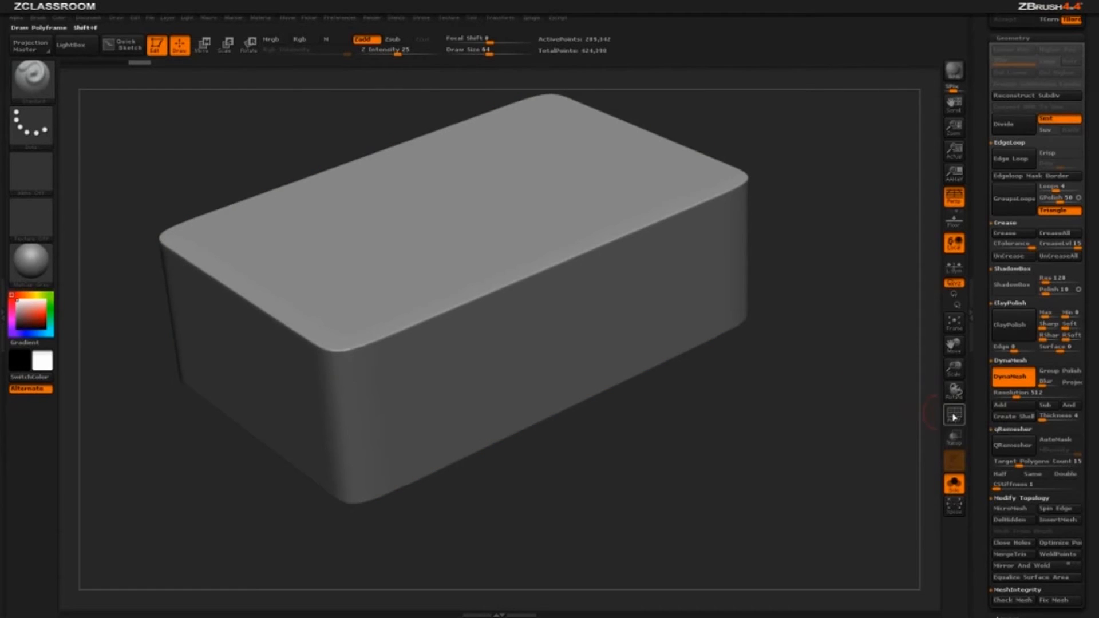
click(954, 415)
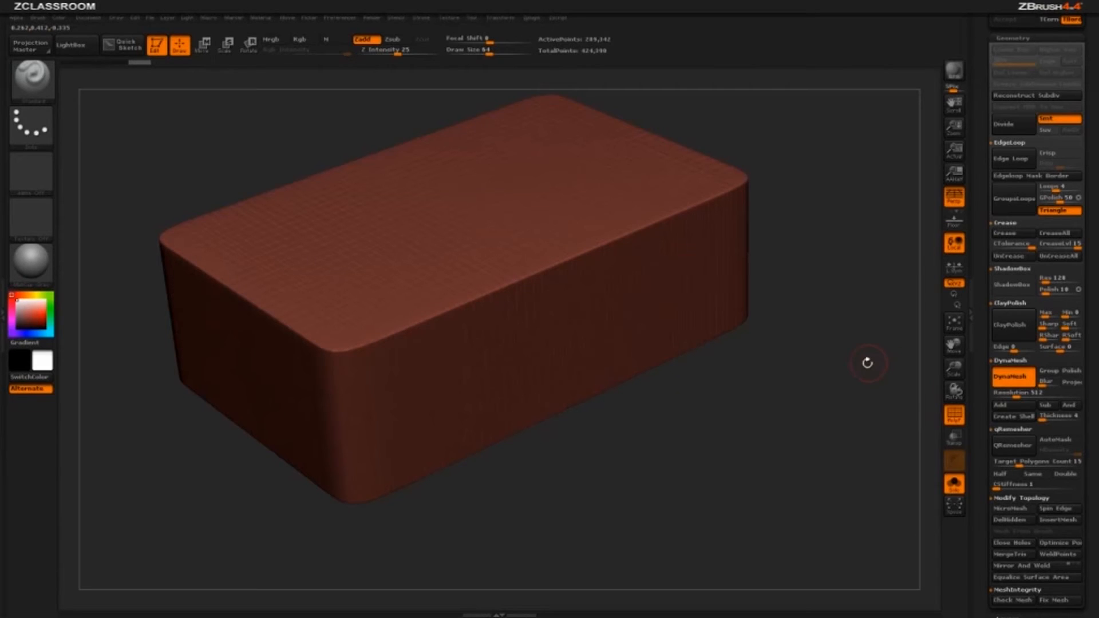
drag(863, 372, 864, 373)
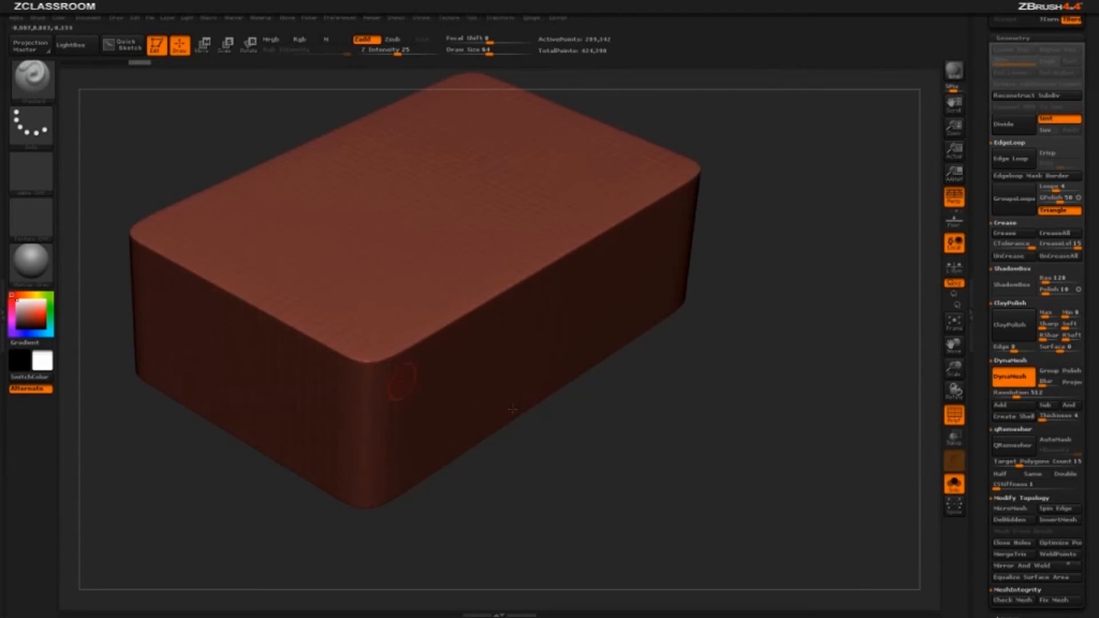
drag(649, 425, 635, 395)
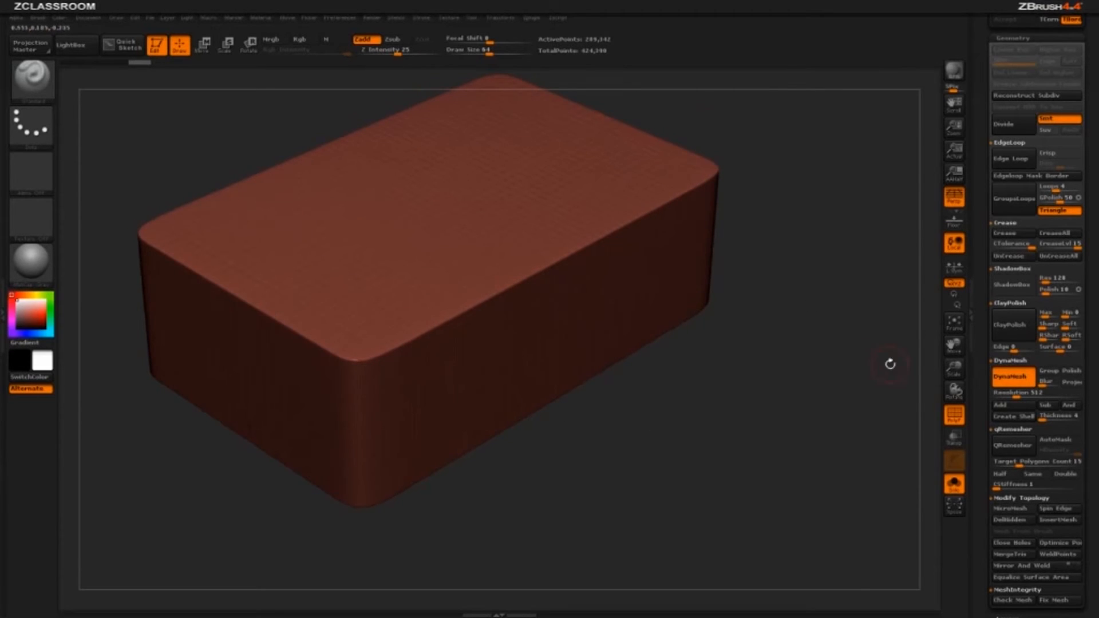
drag(978, 114, 979, 267)
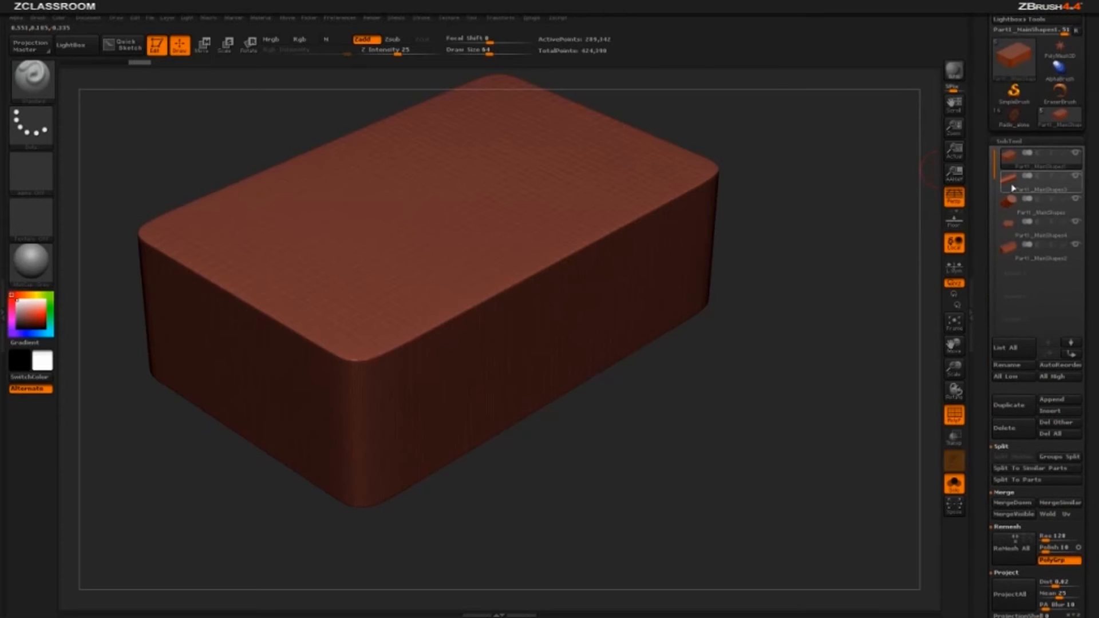
drag(988, 310, 984, 176)
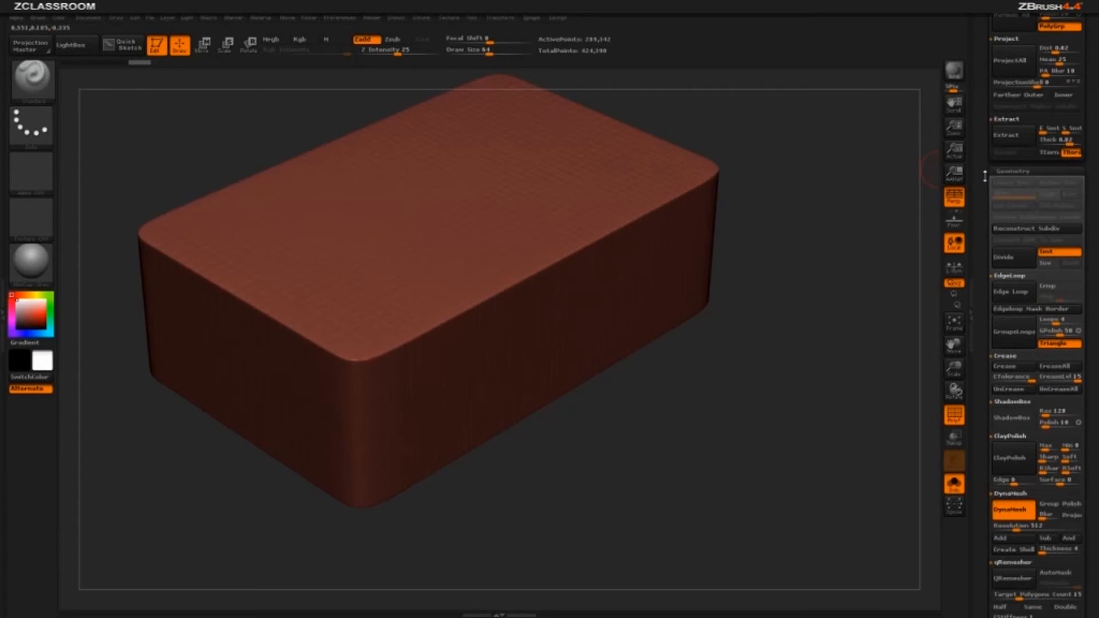
drag(868, 434, 286, 293)
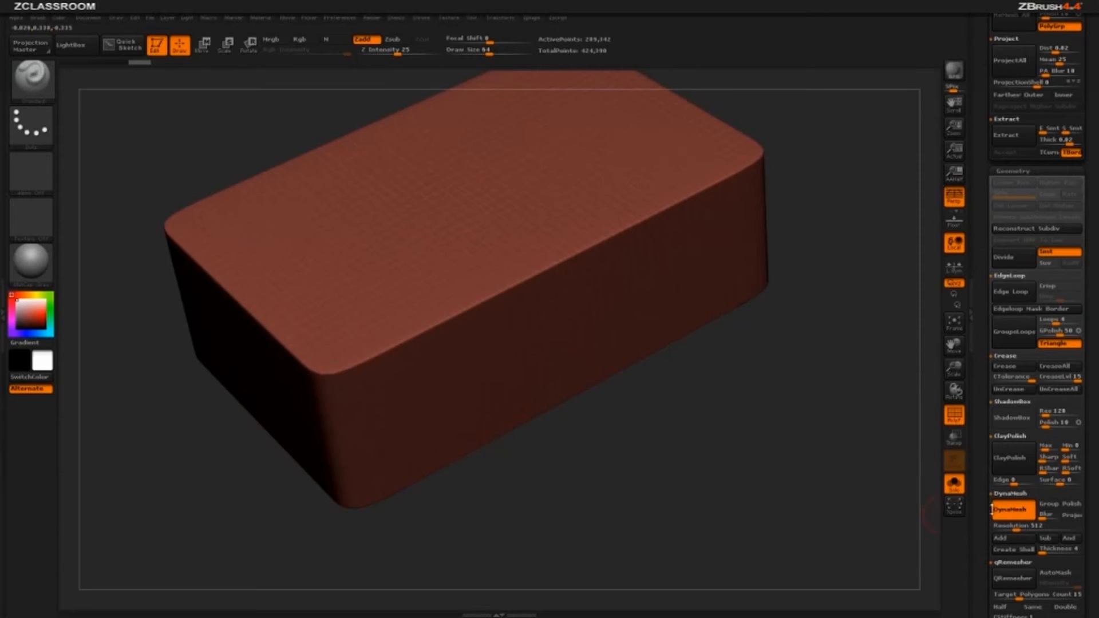
click(954, 416)
Step: Set the four subtools below the base block to subtraction mode for the DynaMesh operation
drag(983, 249, 983, 438)
alt+drag(849, 410, 828, 366)
drag(710, 244, 711, 184)
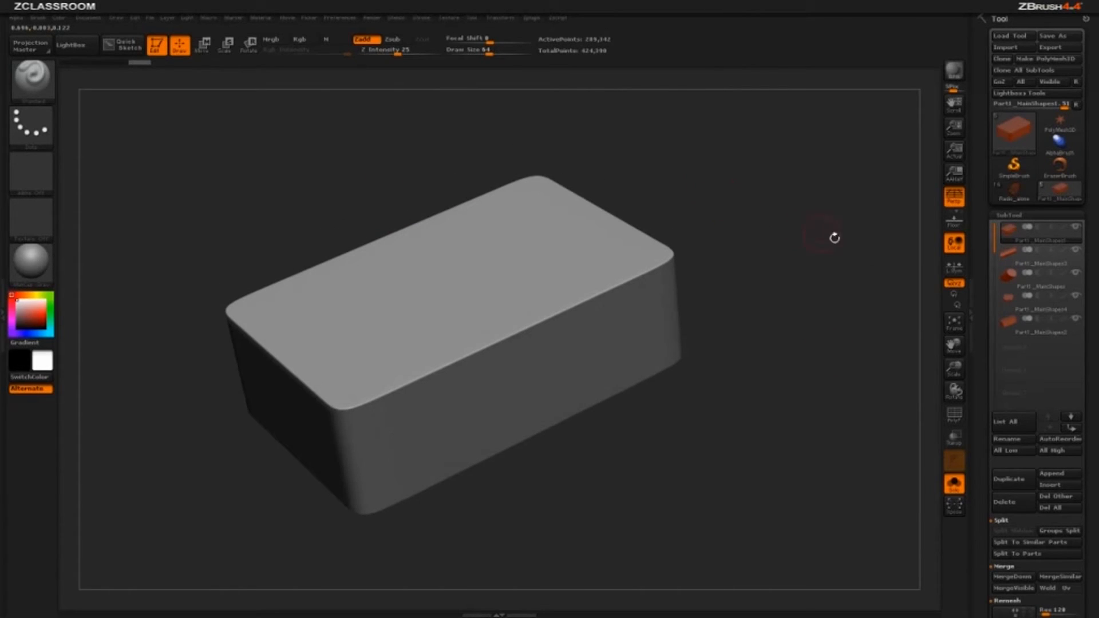
mouse_move(1041, 256)
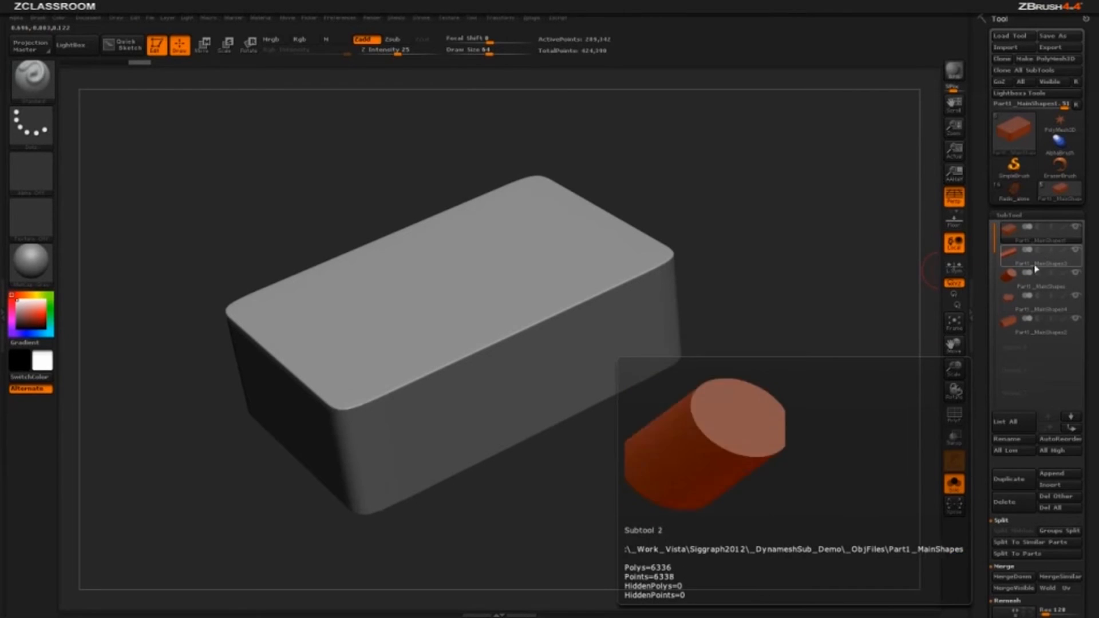
drag(843, 206, 844, 216)
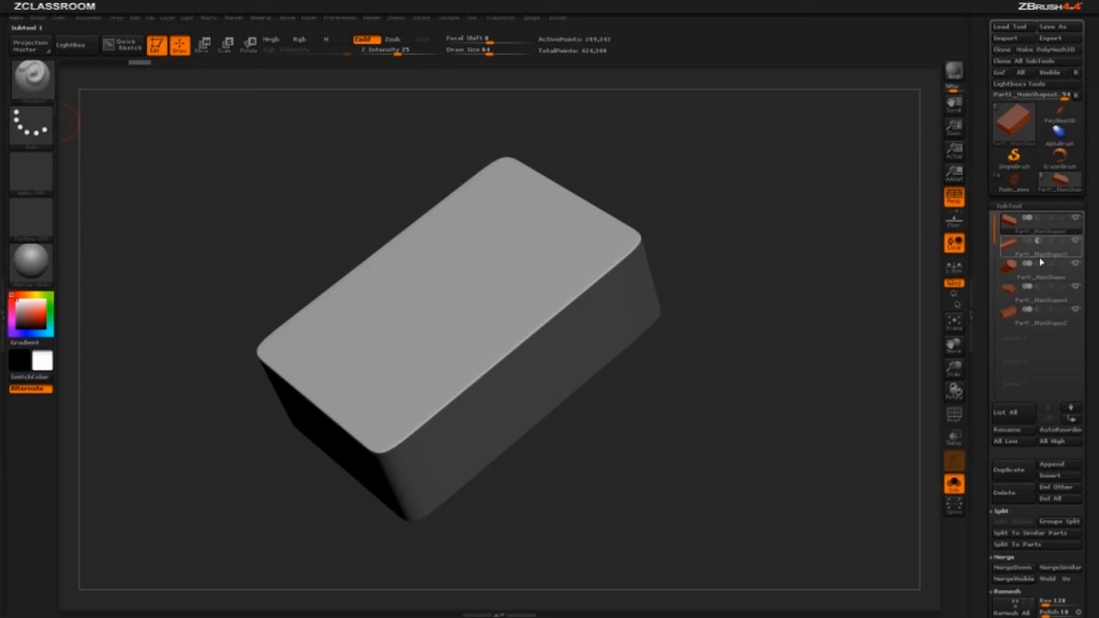
mouse_move(1039, 290)
scroll(1034, 229, down, 1)
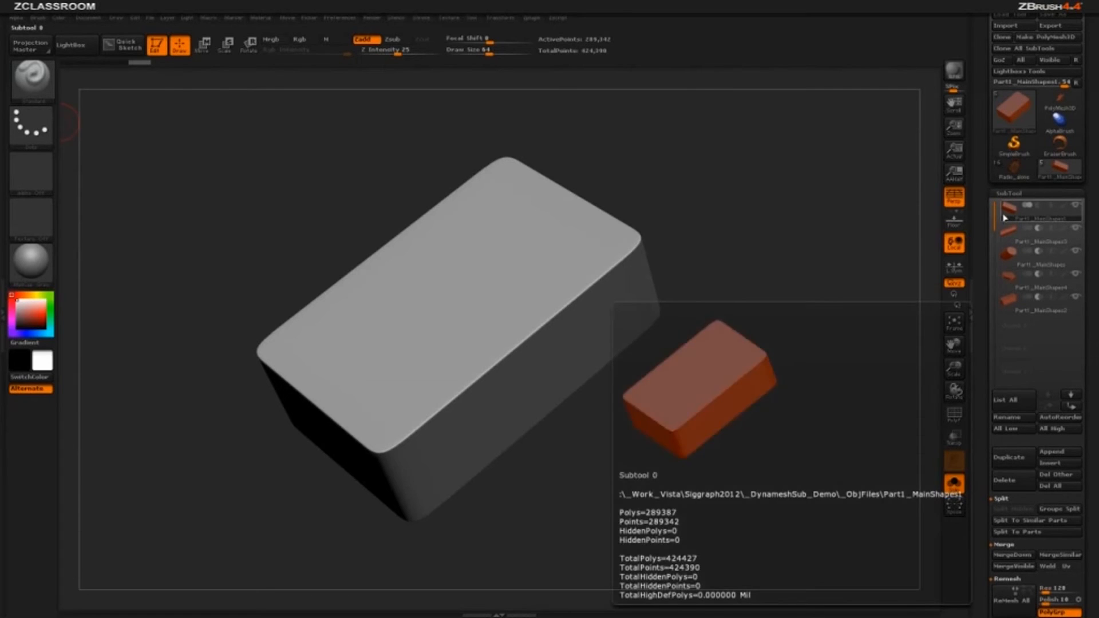
Step: Merge the base block with the cylinder subtool directly below it, accepting that the merge is not undoable
click(998, 550)
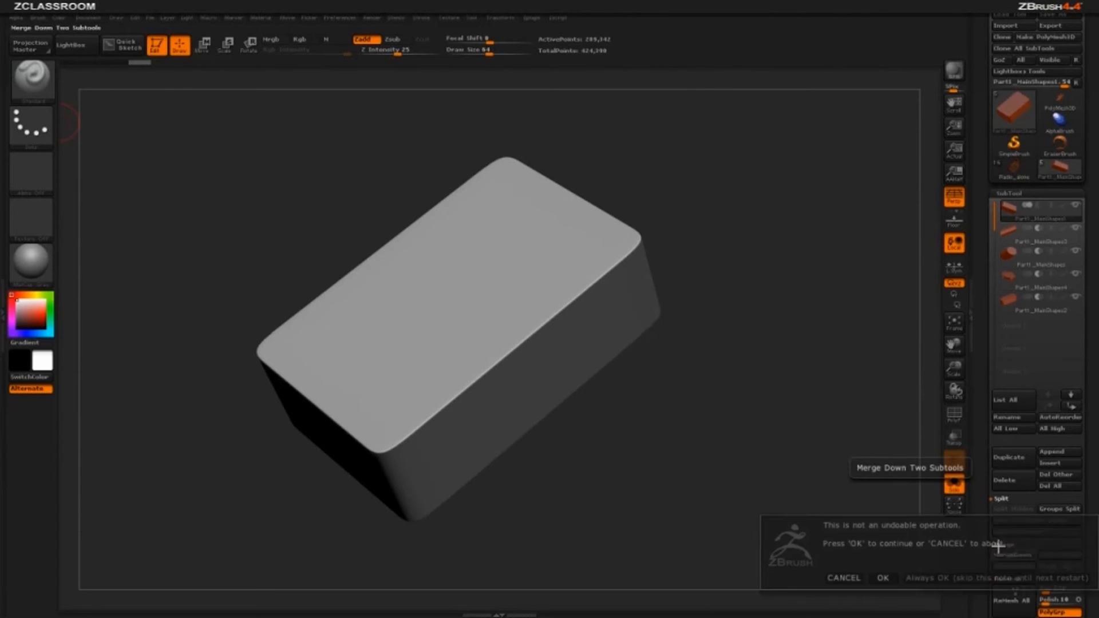
click(883, 578)
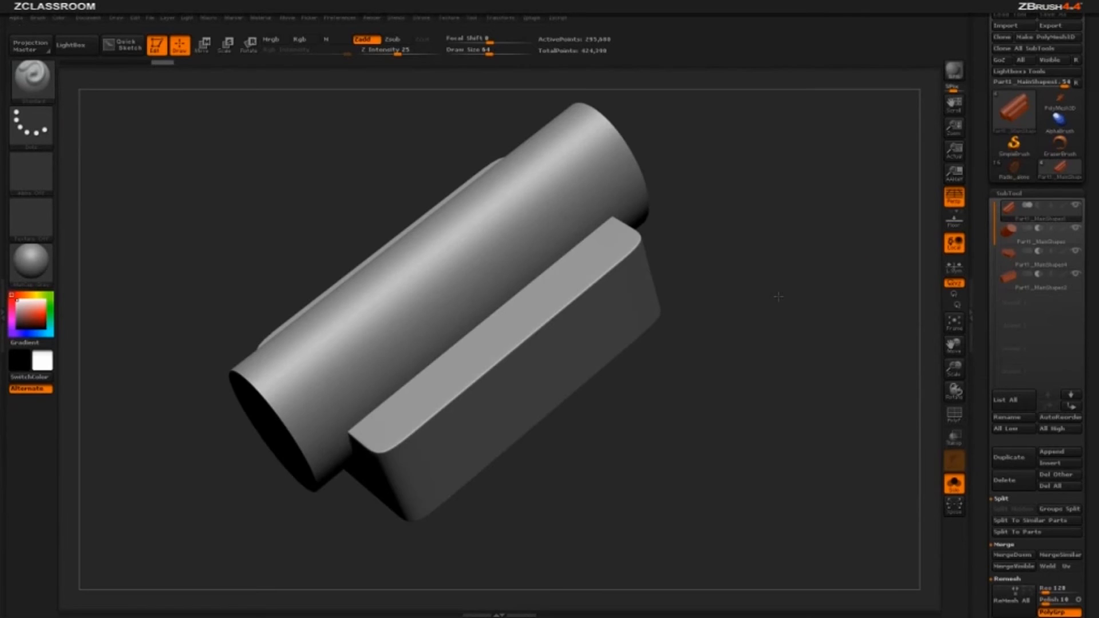
drag(776, 297, 716, 314)
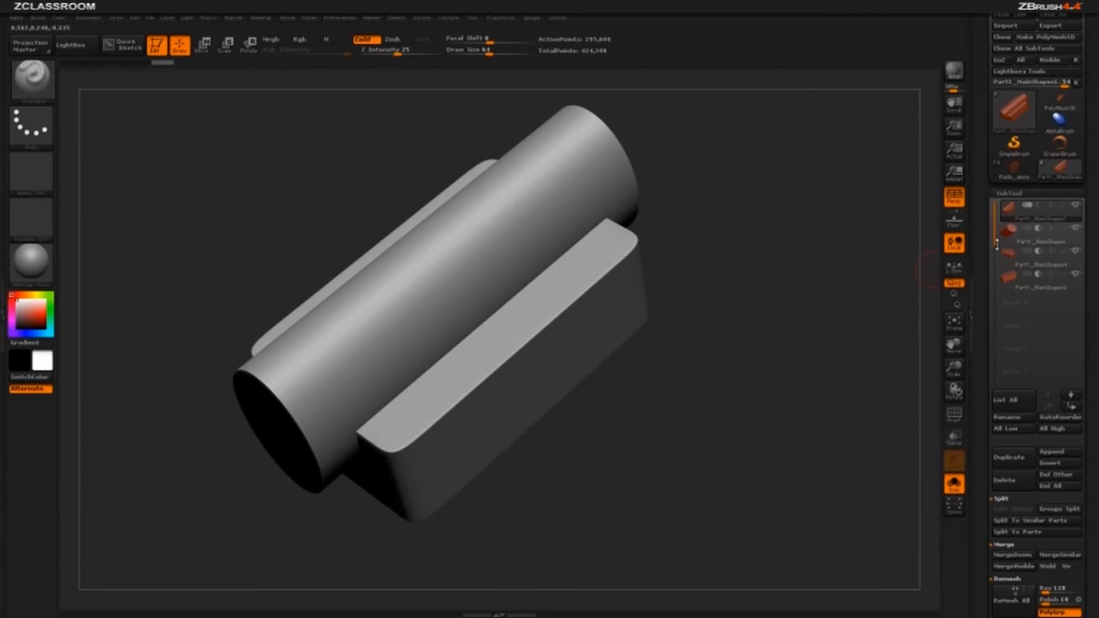
Step: Examine the polygroups of the merged block and cylinder with PolyFrame on, look over the Polygroups options, and turn PolyFrame off
click(953, 416)
drag(813, 381, 460, 323)
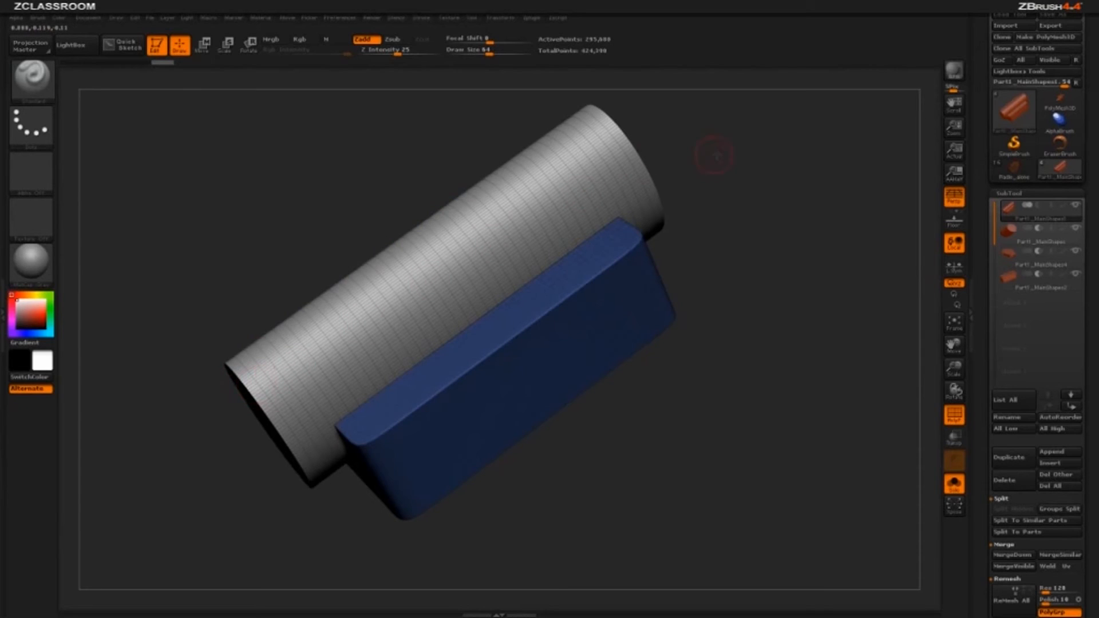
drag(713, 154, 589, 186)
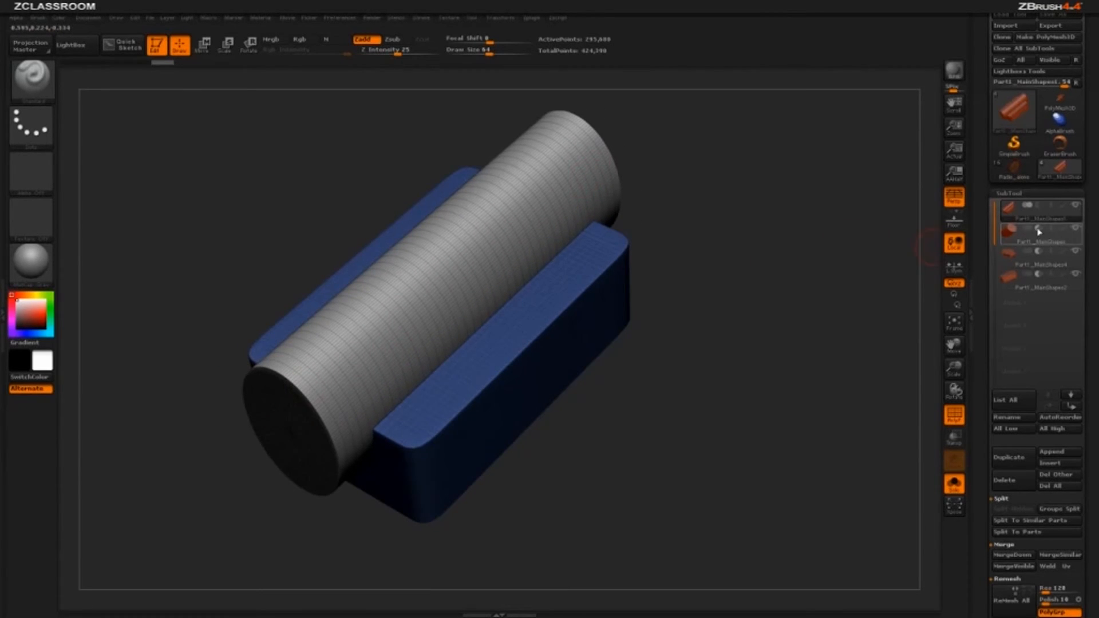
mouse_move(1039, 228)
drag(631, 159, 442, 345)
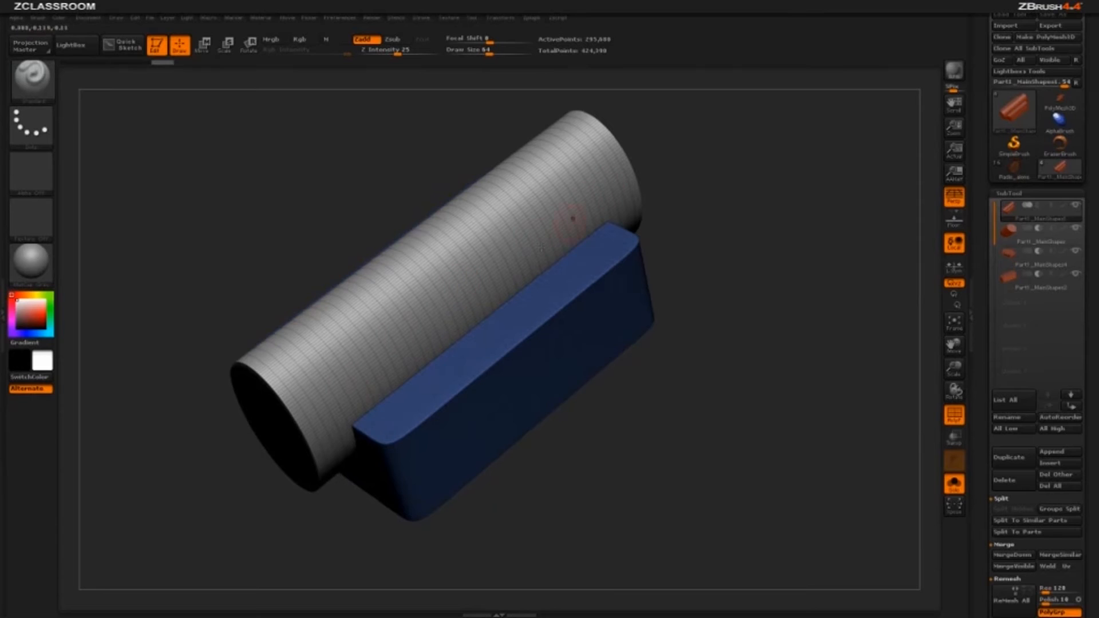
drag(982, 463, 985, 310)
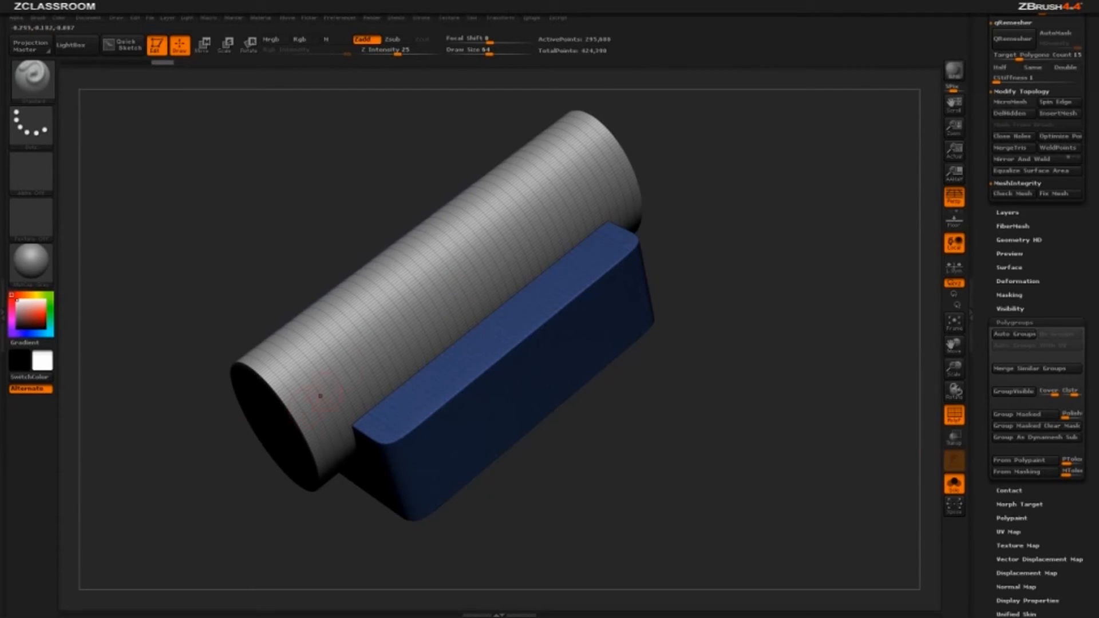
drag(980, 127, 982, 343)
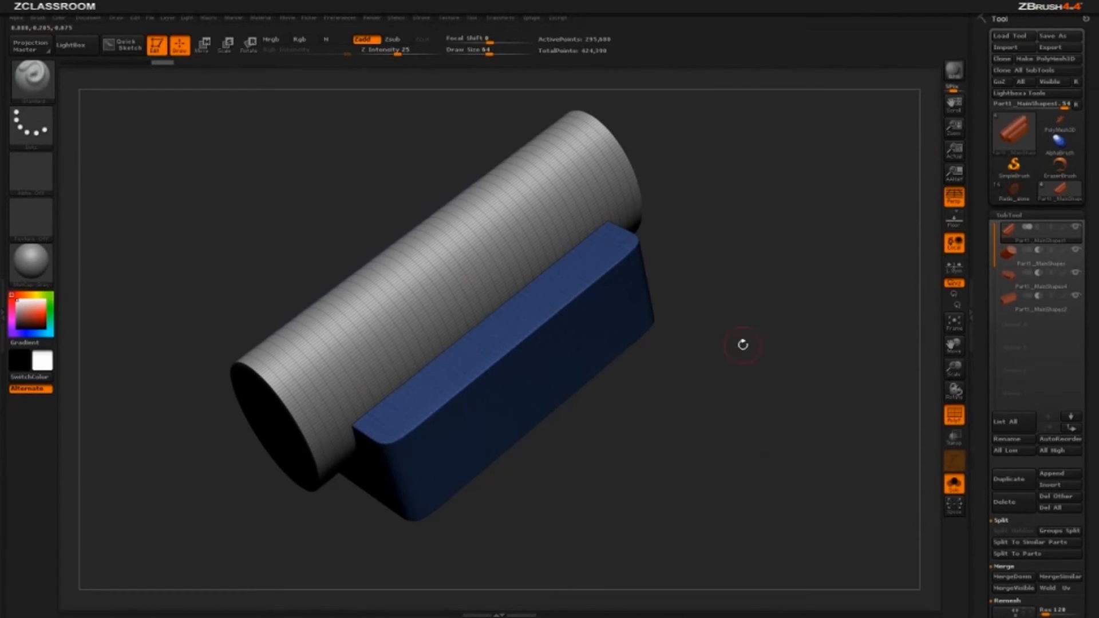
drag(743, 344, 759, 339)
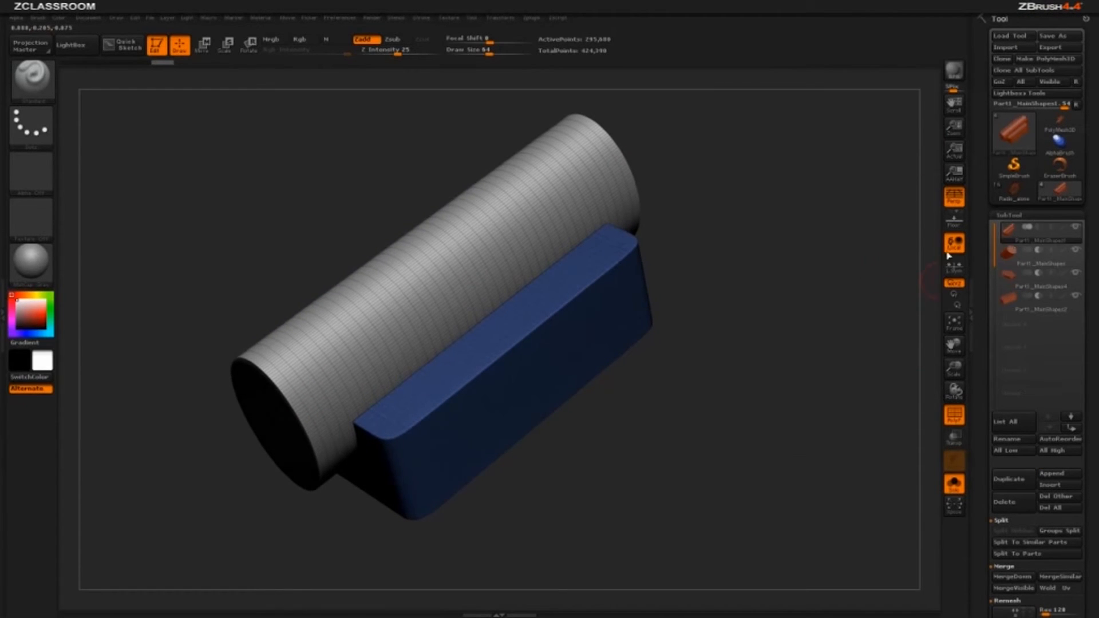
drag(825, 319, 792, 341)
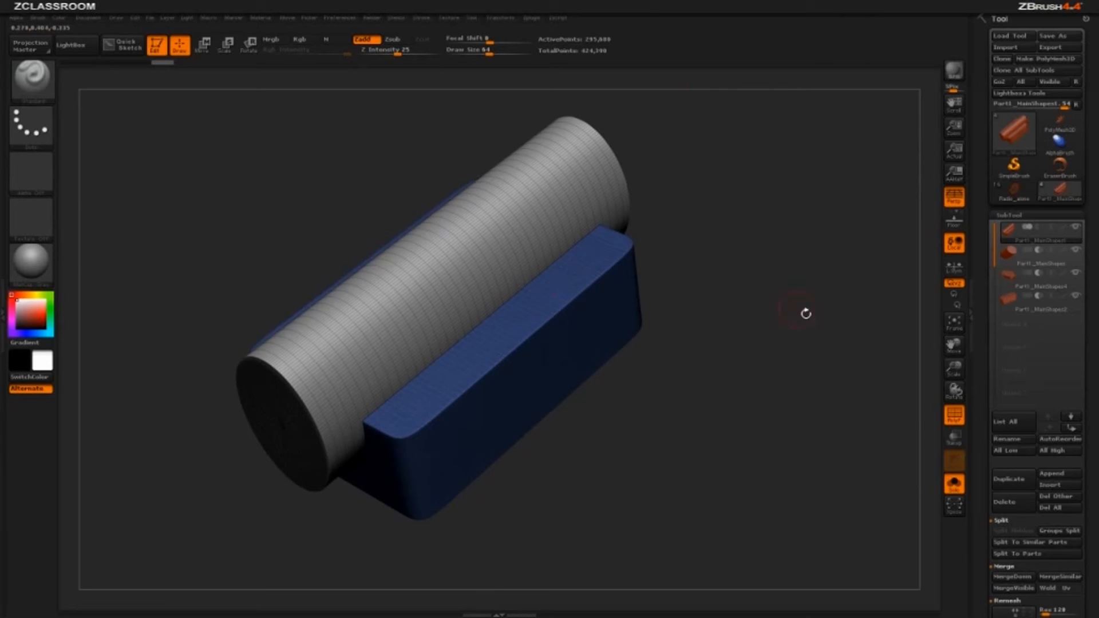
click(947, 419)
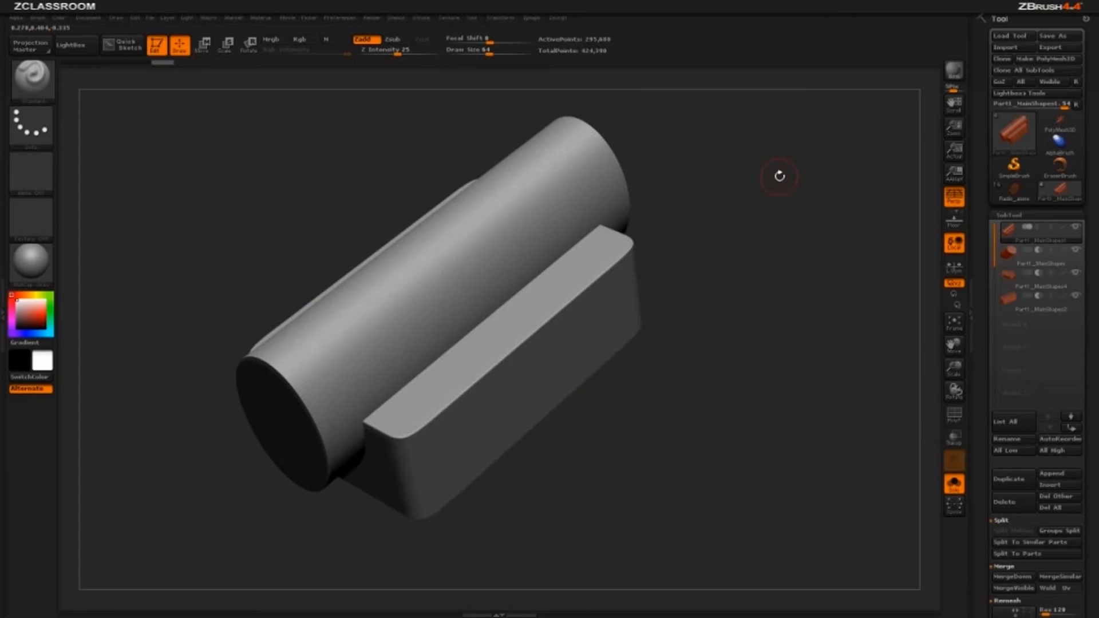
Step: Remesh the DynaMesh to subtract the cylinder from the block, and examine the cut channel from several angles
mouse_move(776, 152)
ctrl+mouse_down()
mouse_move(863, 382)
mouse_move(855, 329)
ctrl+mouse_up()
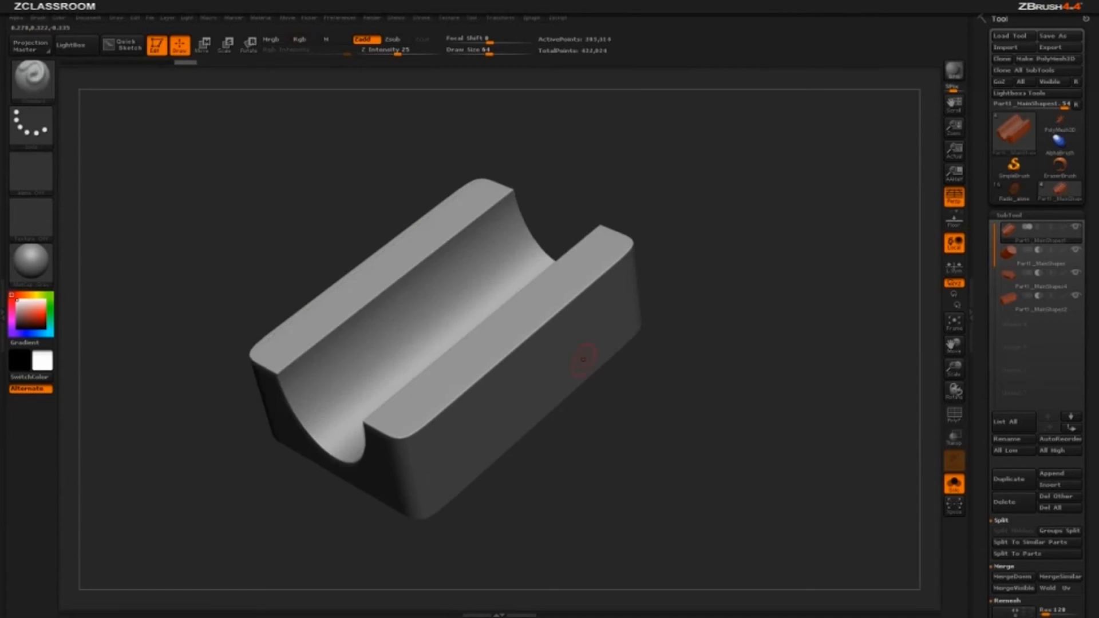
drag(790, 344, 816, 244)
drag(819, 228, 809, 312)
drag(416, 356, 321, 457)
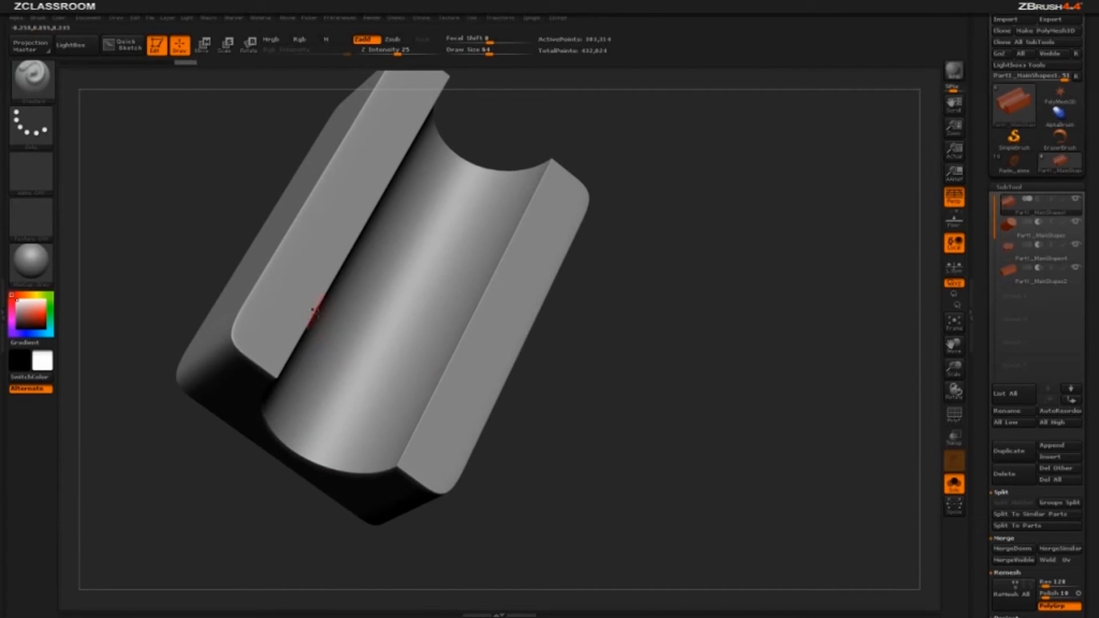
drag(743, 360, 733, 356)
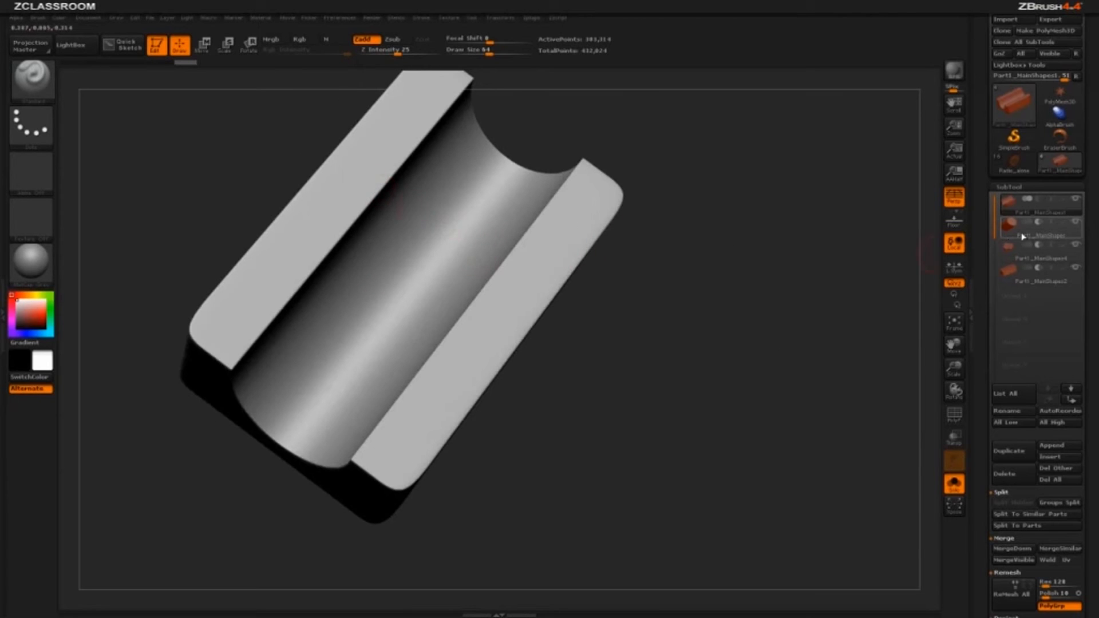
drag(715, 339, 701, 332)
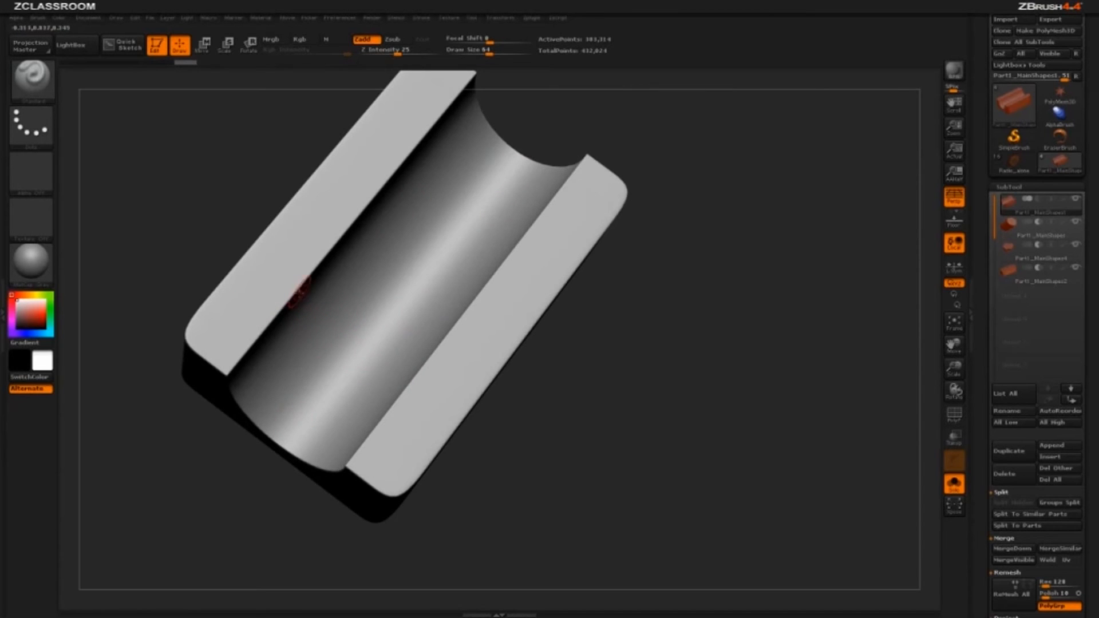
mouse_move(700, 364)
mouse_down()
mouse_move(715, 362)
mouse_move(699, 362)
mouse_up()
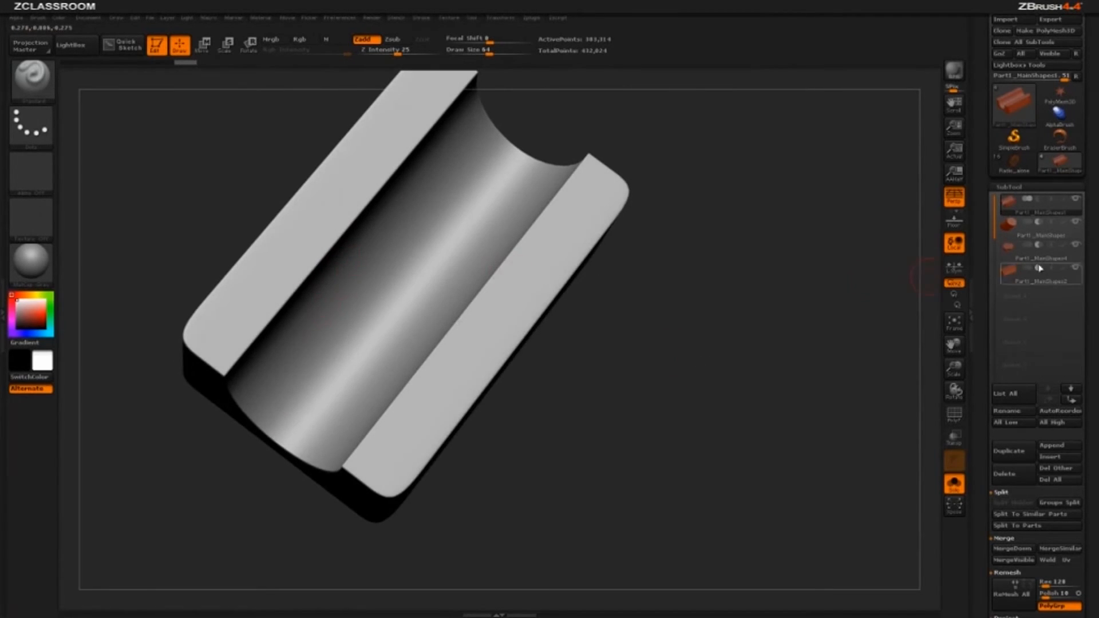
Step: Select the next subtraction subtool, the Part1_MainShapes cylinder, and frame the whole shape for inspection
click(1069, 237)
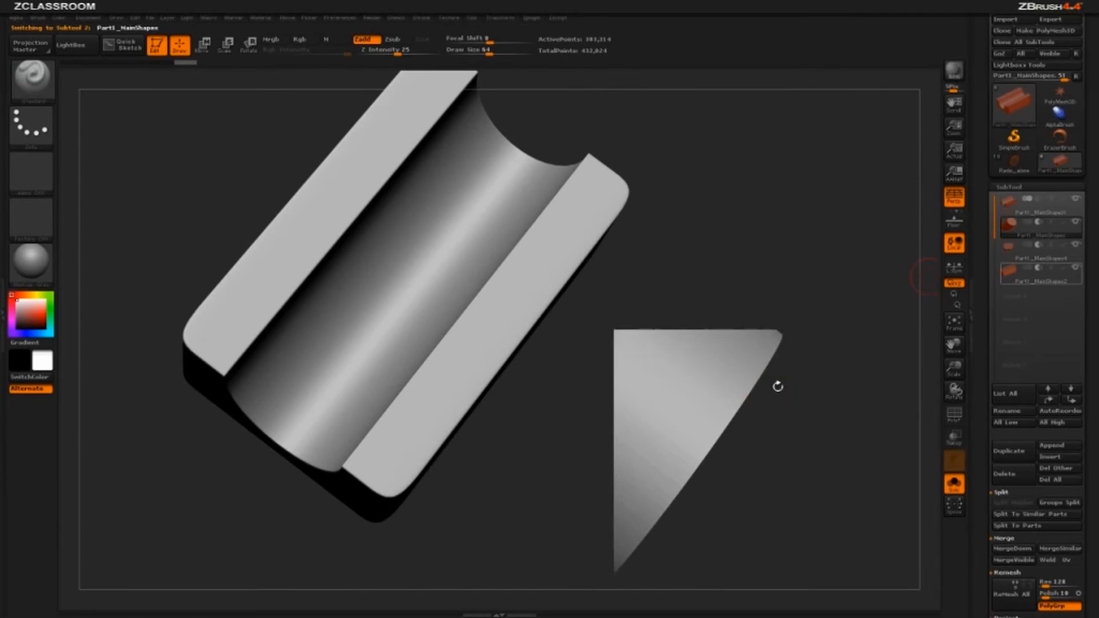
drag(778, 385, 754, 314)
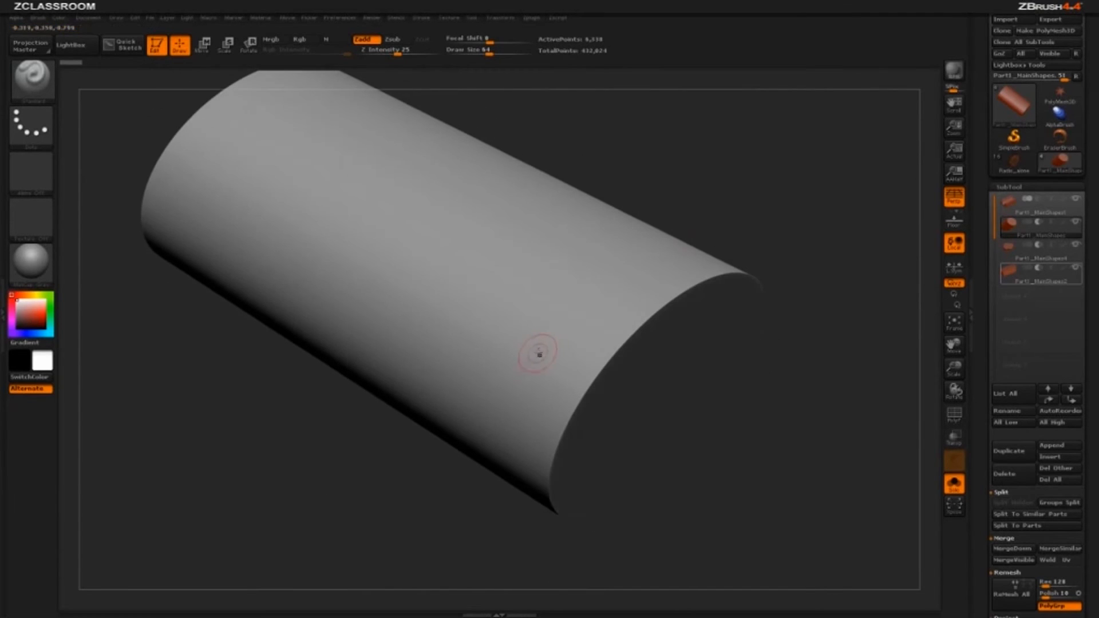
mouse_move(810, 176)
mouse_down()
mouse_move(821, 223)
mouse_move(815, 195)
mouse_up()
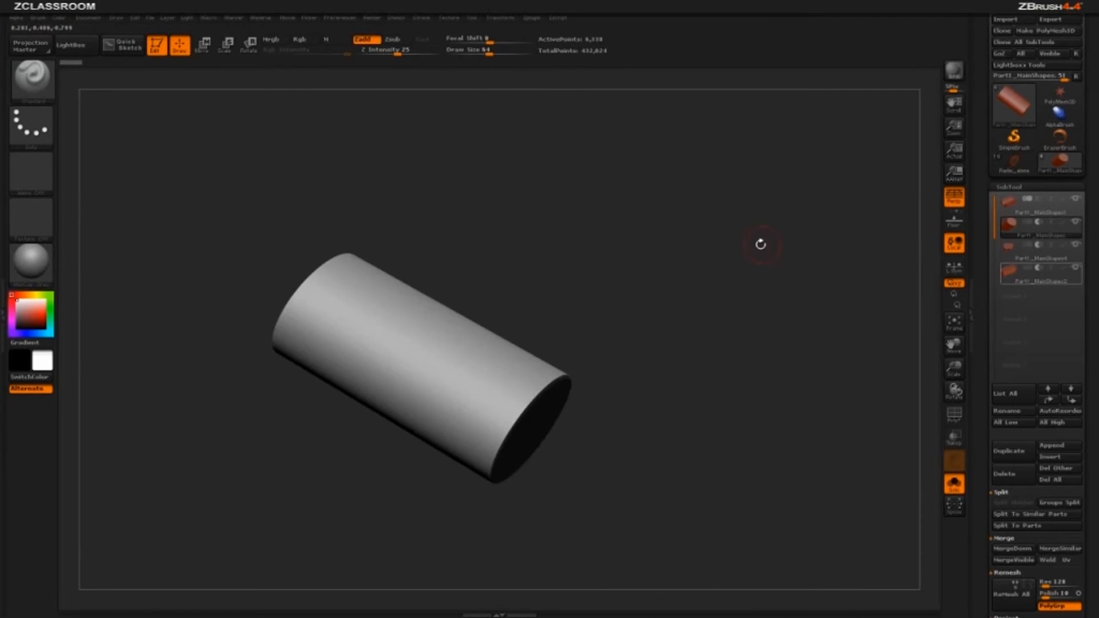
alt+drag(739, 233, 730, 255)
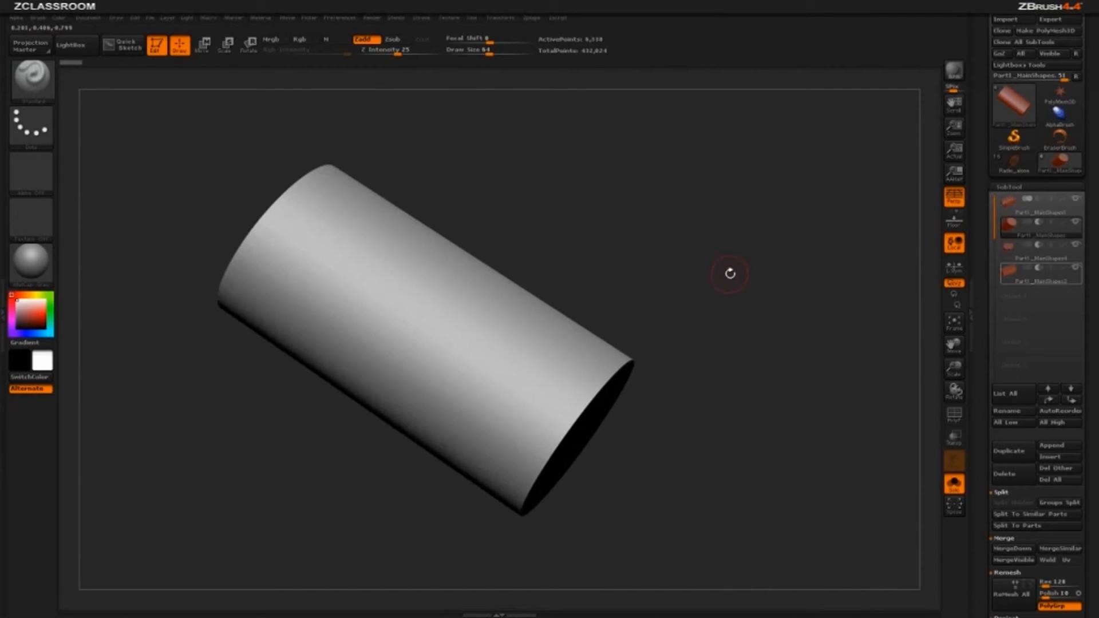
Step: Select the channelled block, merge it down with the second cylinder, accept the undo warning, and remesh the DynaMesh to subtract the cylinder
click(1036, 215)
drag(731, 368, 583, 273)
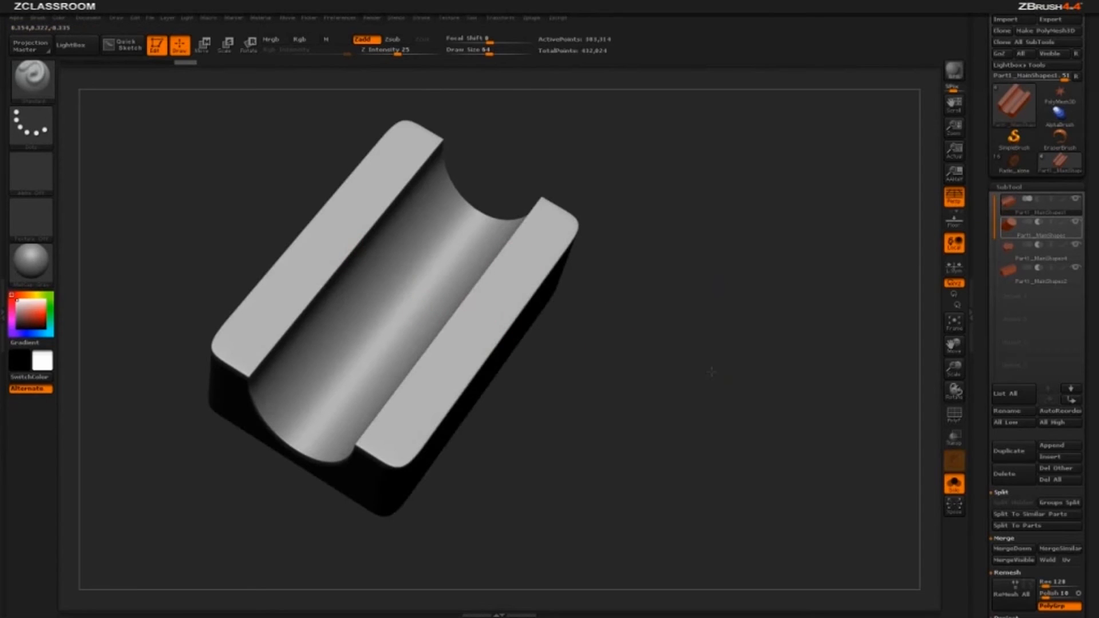
mouse_move(1029, 252)
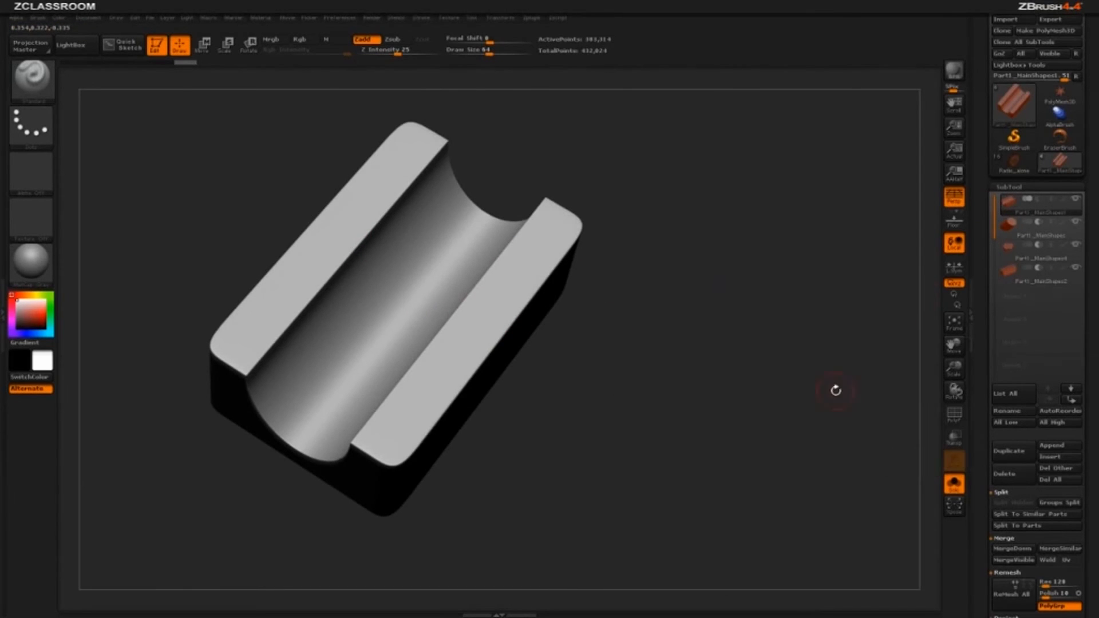
drag(834, 387, 841, 383)
drag(984, 287, 978, 237)
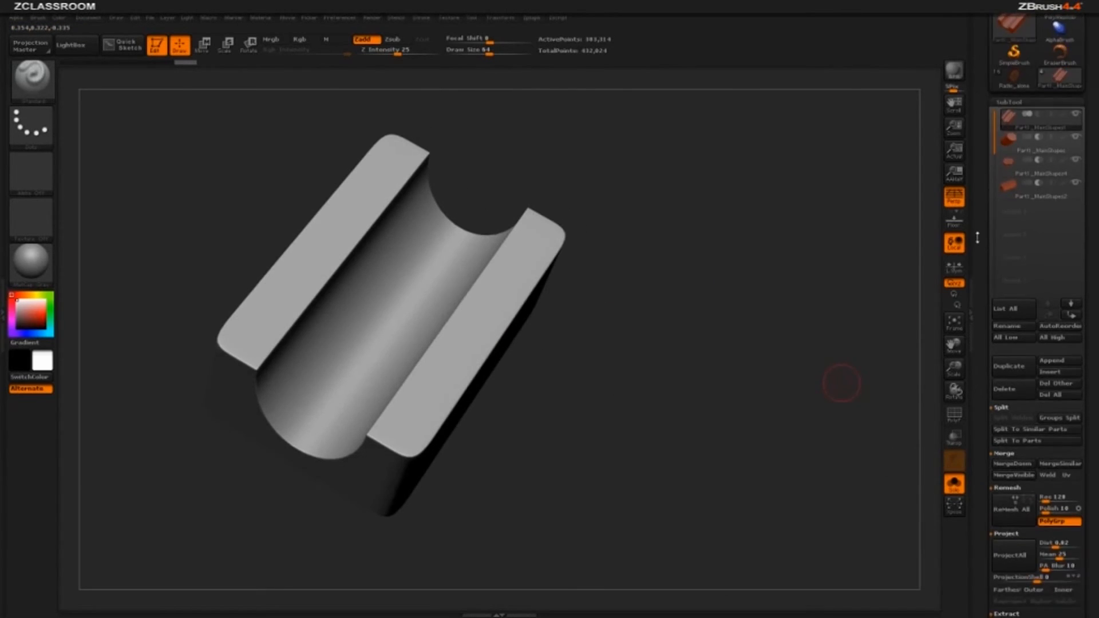
click(1011, 464)
click(876, 485)
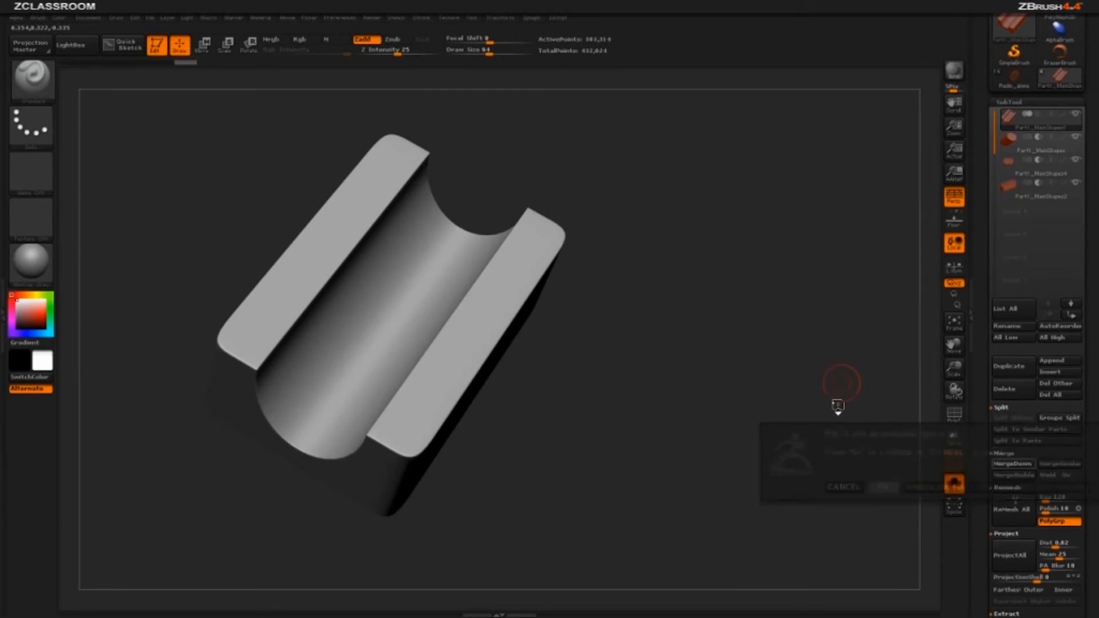
ctrl+drag(738, 148, 818, 311)
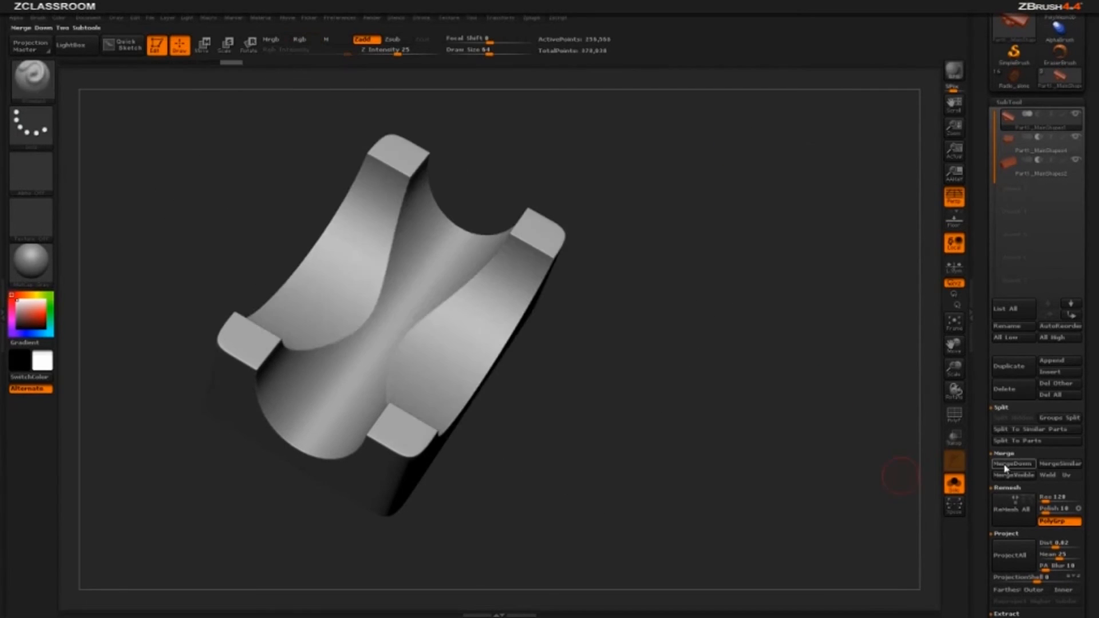
Step: Merge the twice-cut block with the next subtraction subtool, accept the undo warning, and remesh to hollow out the inner cavity
click(1011, 464)
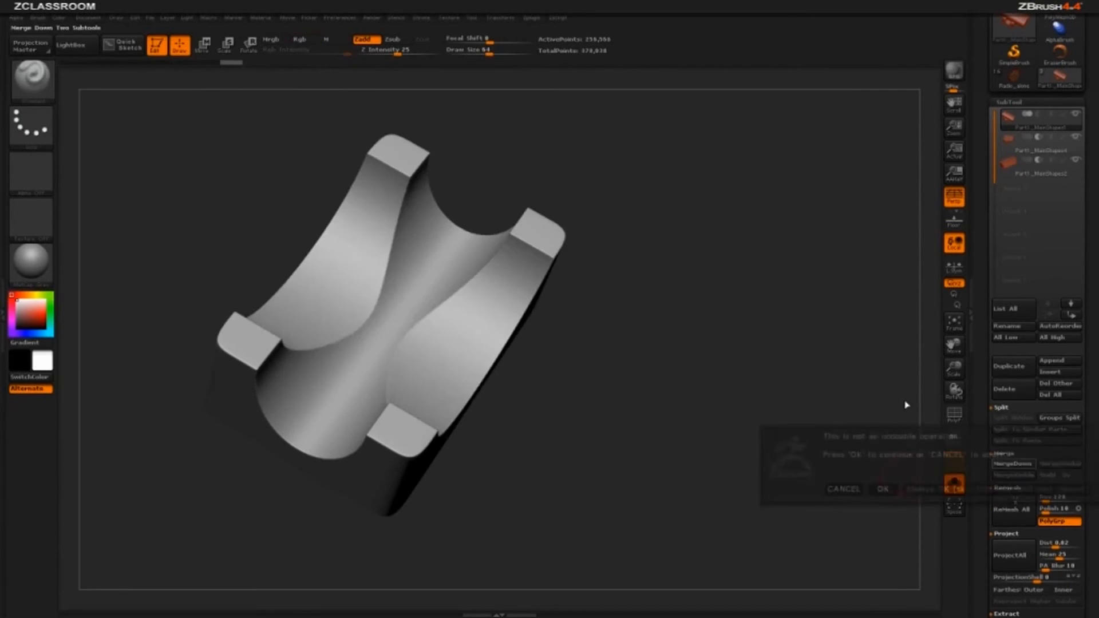
click(885, 490)
ctrl+drag(746, 150, 791, 353)
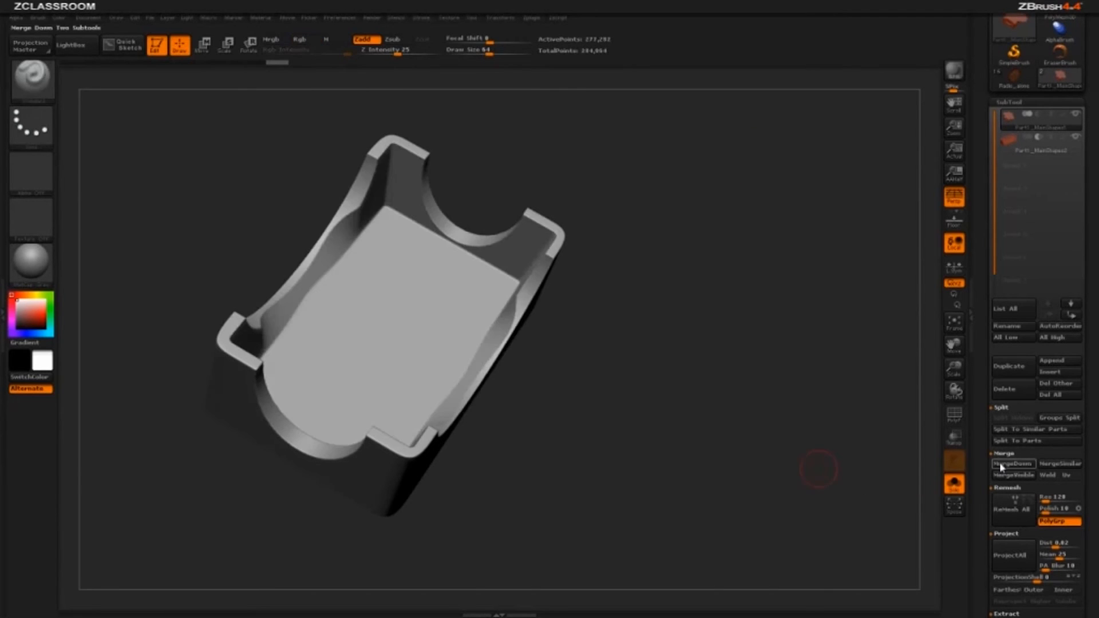
Step: Merge the hollowed body with the last remaining subtraction block, accept the undo warning, and remesh to cut the stepped inner corner ledges
click(1011, 464)
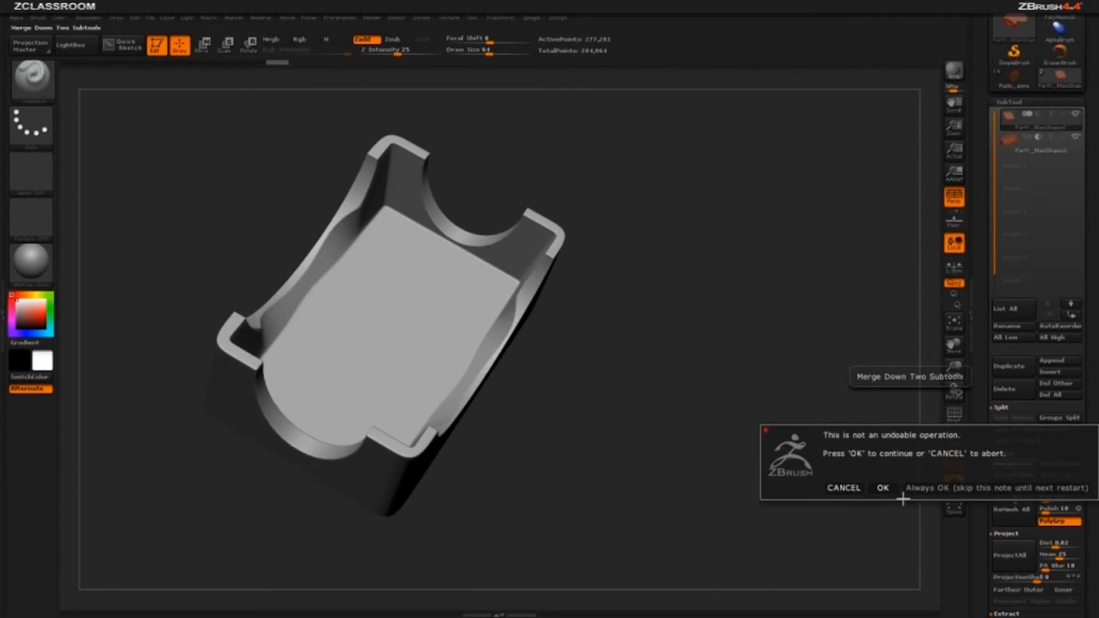
click(885, 489)
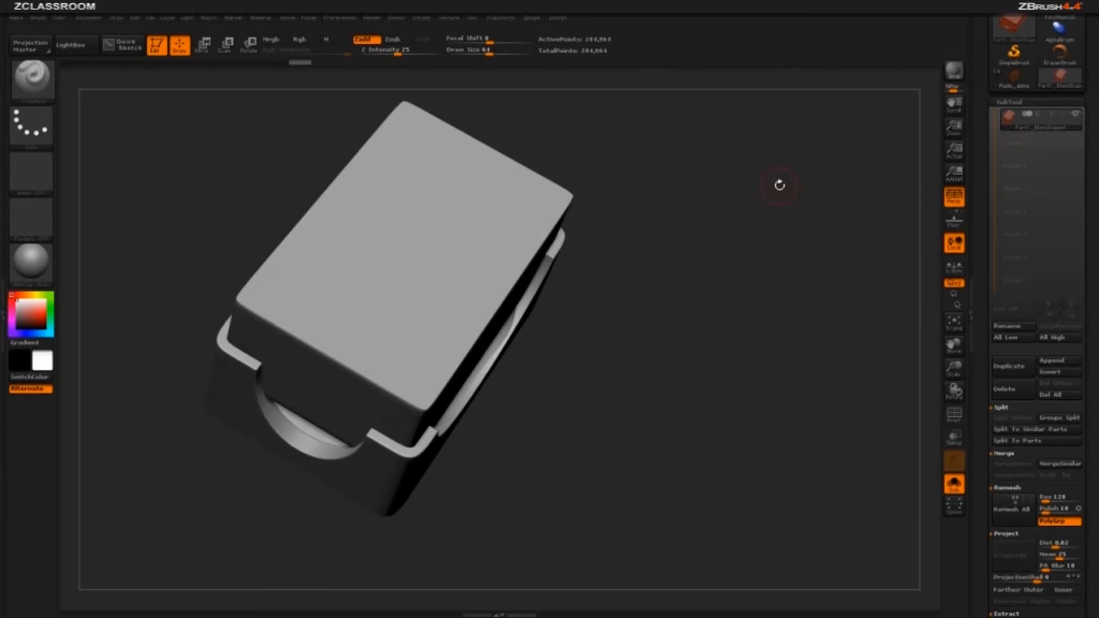
ctrl+drag(780, 146, 813, 361)
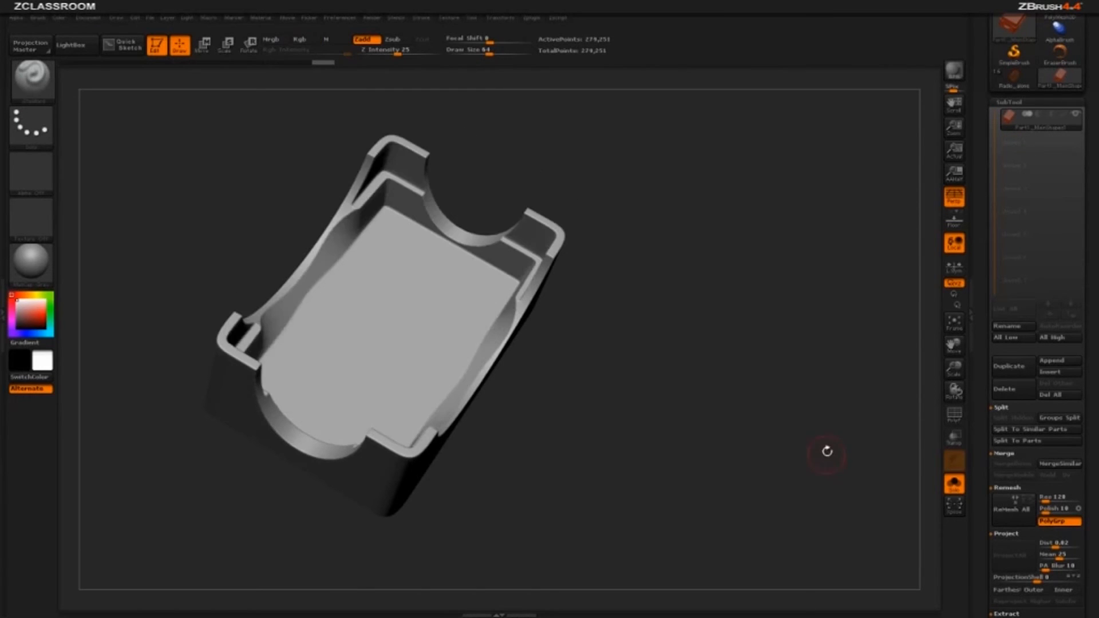
Step: Examine the hollowed radio body's walls, curved cutouts and corner ledges from several angles and distances, and look over the DynaMesh settings
mouse_move(827, 448)
mouse_down()
mouse_move(830, 418)
mouse_move(865, 441)
mouse_up()
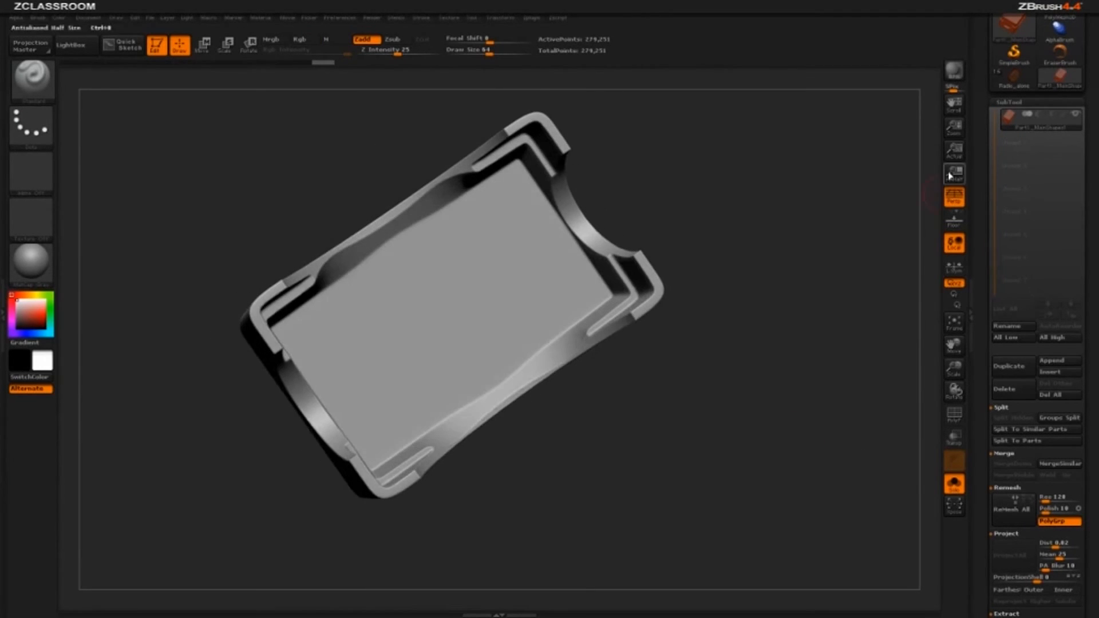
drag(852, 216, 527, 230)
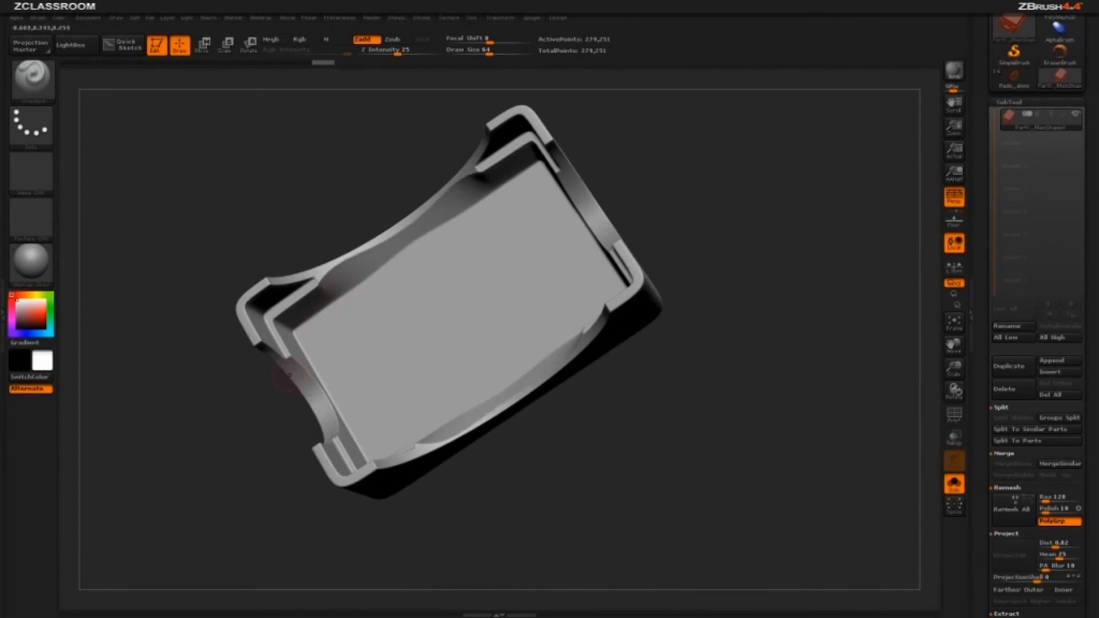
mouse_move(540, 497)
mouse_down()
mouse_move(709, 328)
mouse_move(601, 258)
mouse_up()
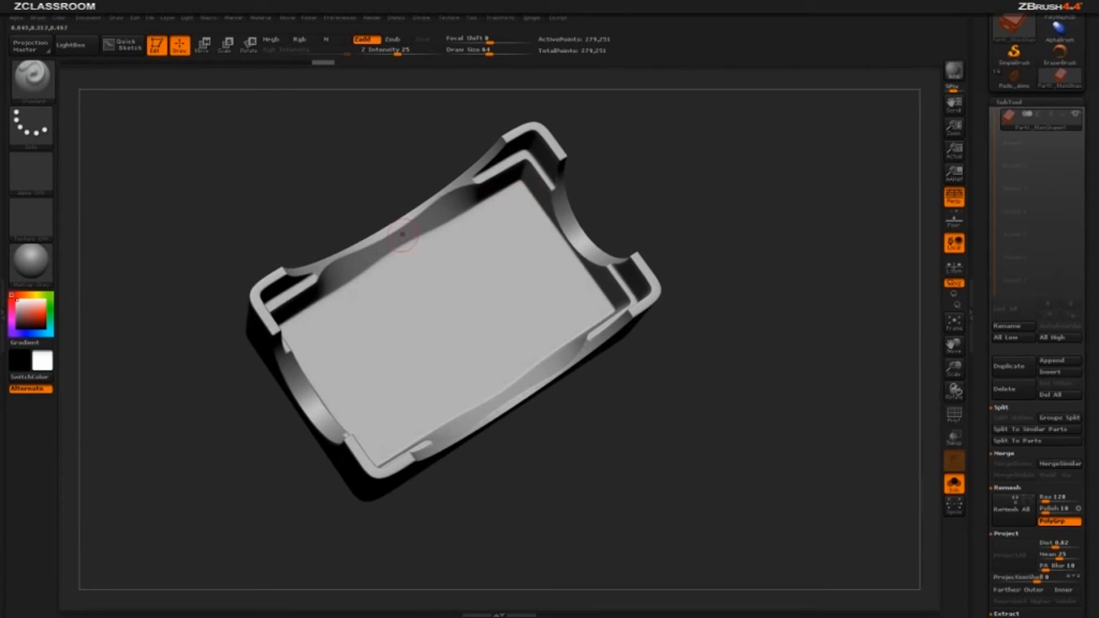
drag(617, 169, 506, 174)
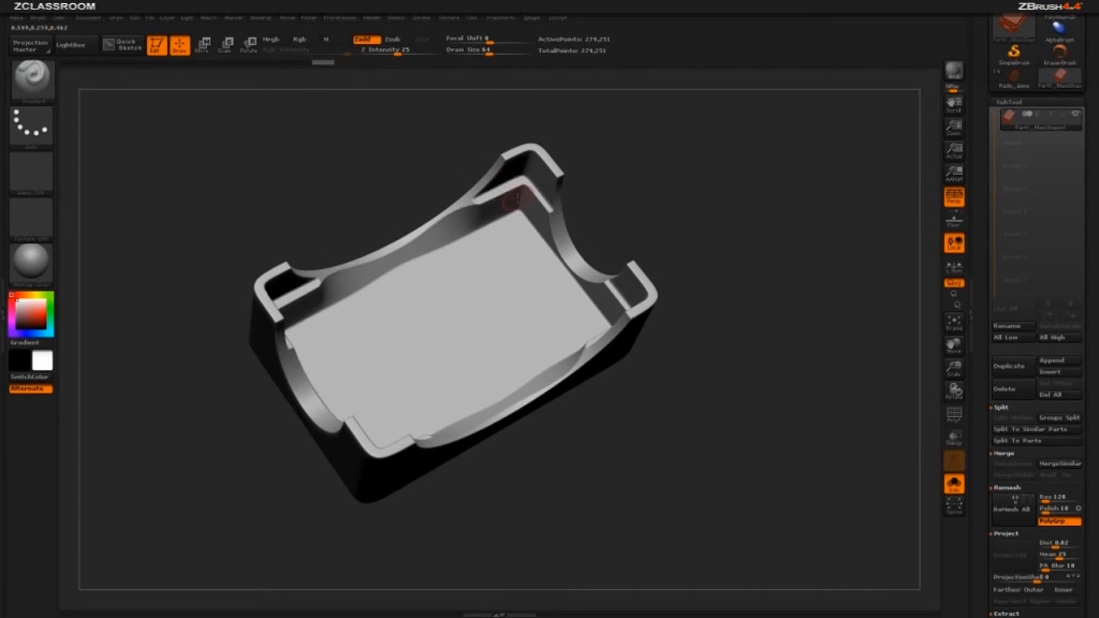
drag(659, 232, 591, 183)
drag(689, 191, 757, 326)
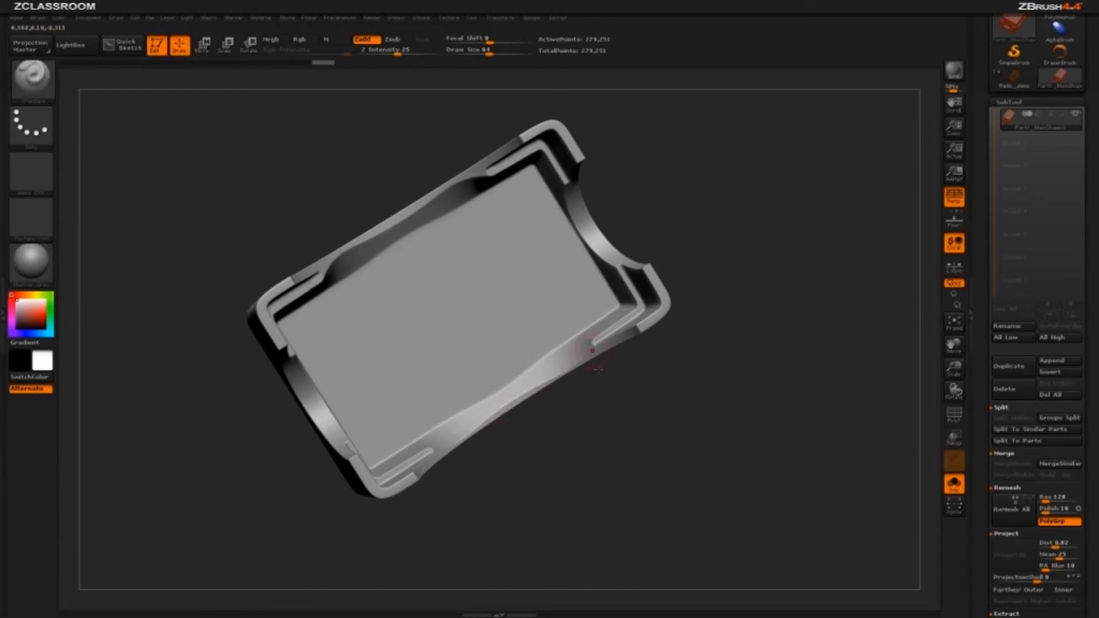
mouse_move(667, 389)
mouse_down()
mouse_move(714, 397)
mouse_move(707, 366)
mouse_up()
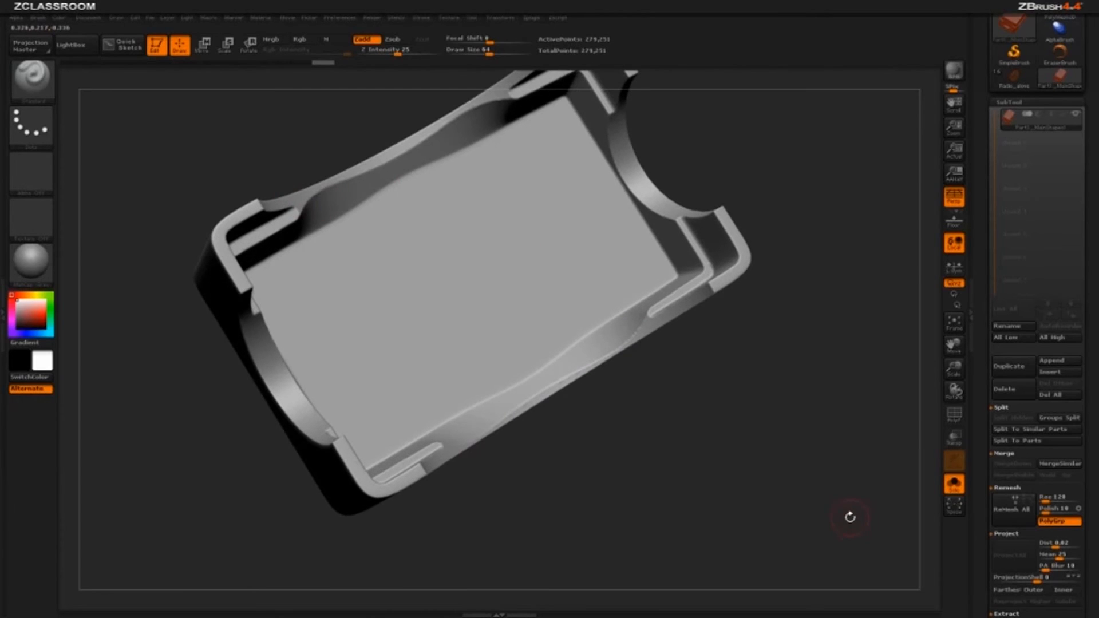
scroll(980, 481, down, 10)
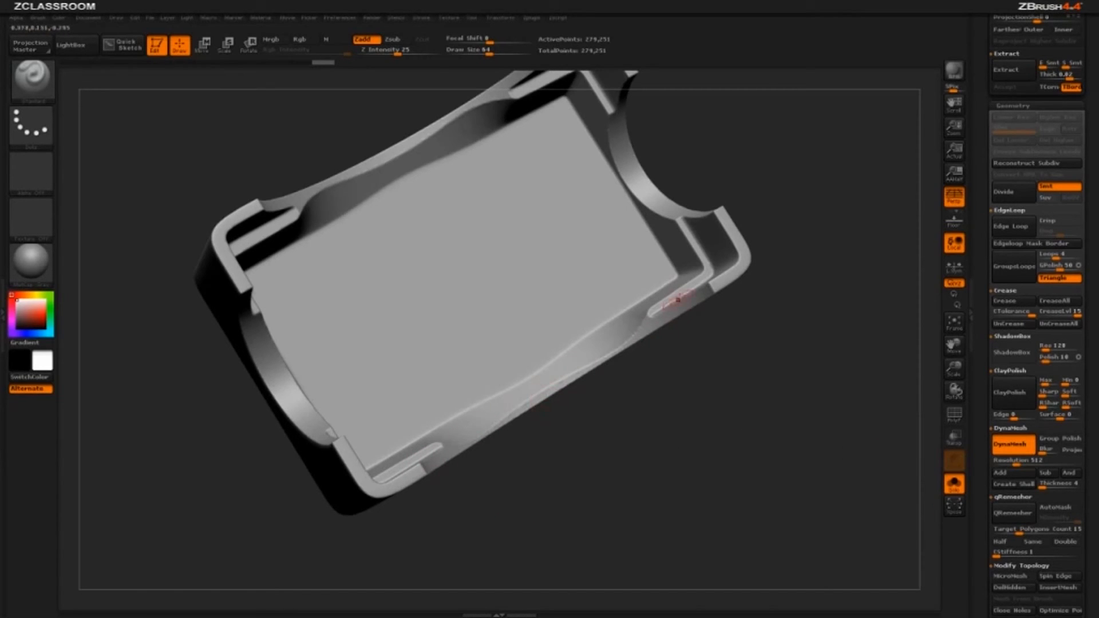
alt+drag(792, 436, 762, 339)
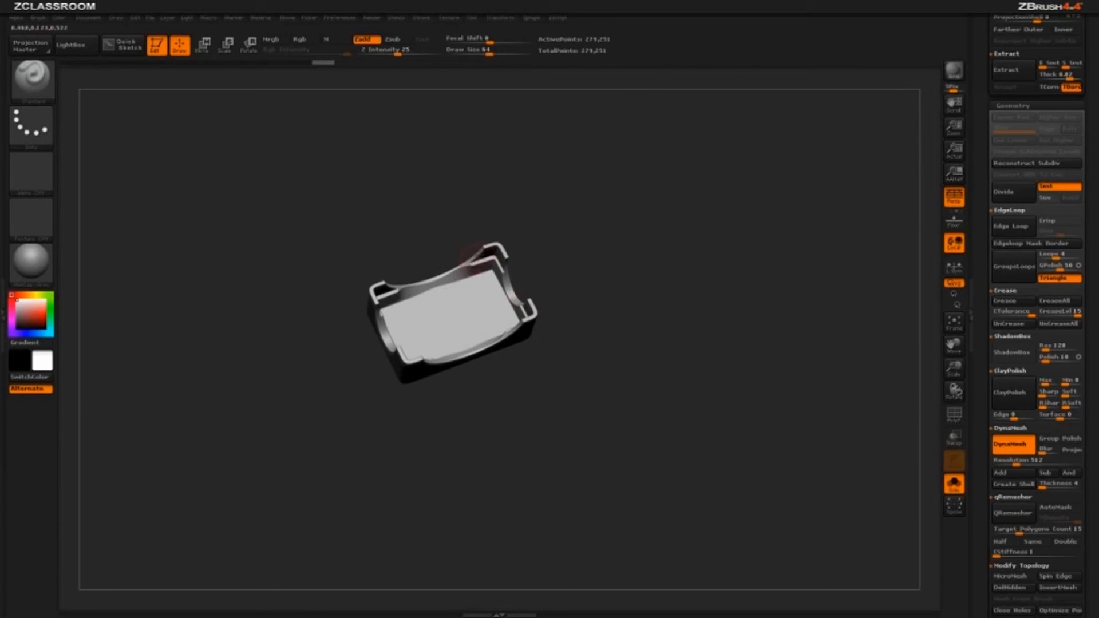
drag(715, 369, 720, 403)
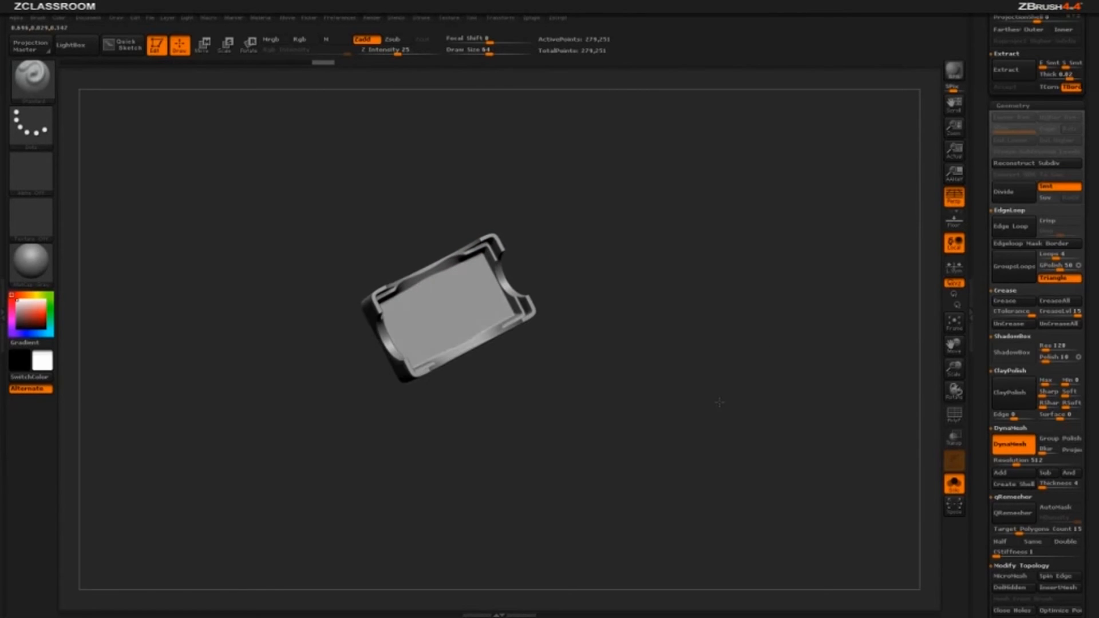
alt+drag(697, 287, 694, 366)
alt+drag(807, 389, 778, 436)
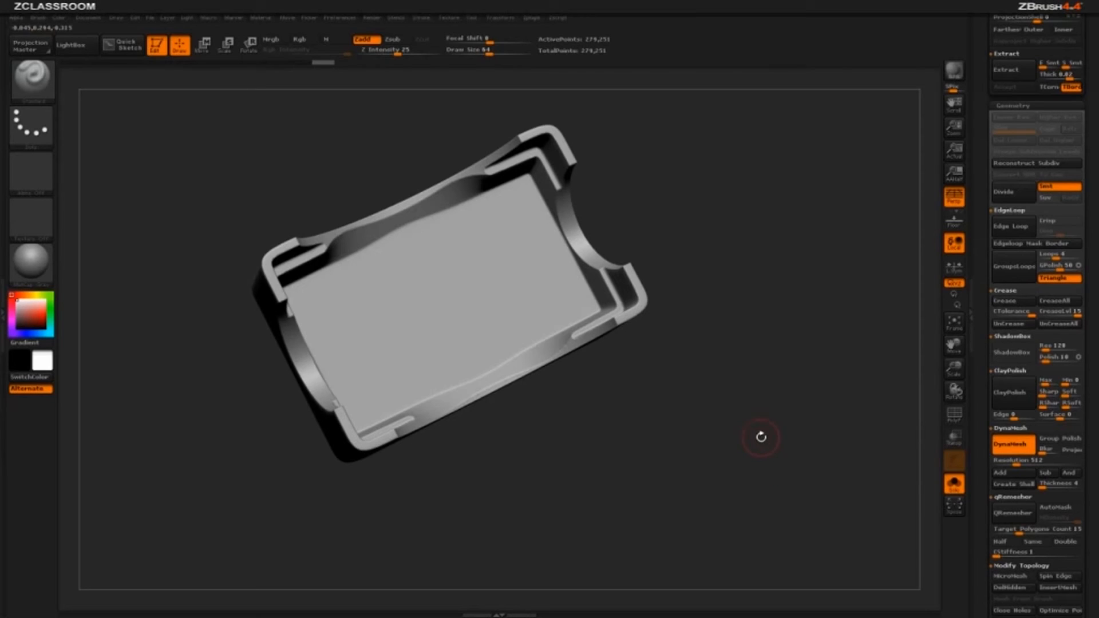
drag(761, 437, 899, 425)
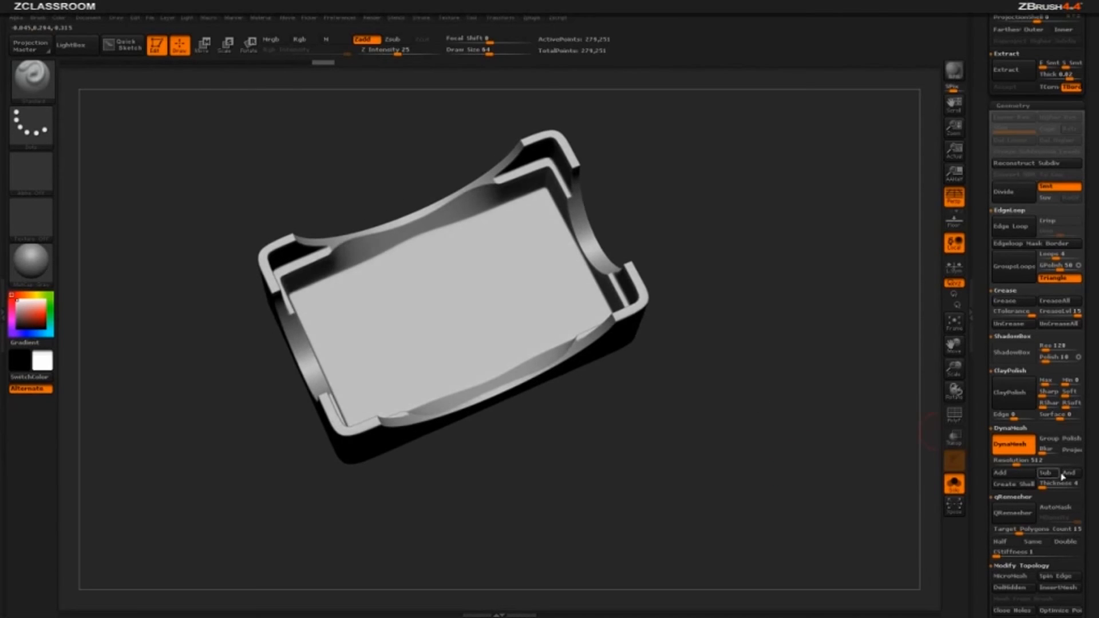
Step: Apply ClayPolish to the radio body with its current settings
click(1021, 461)
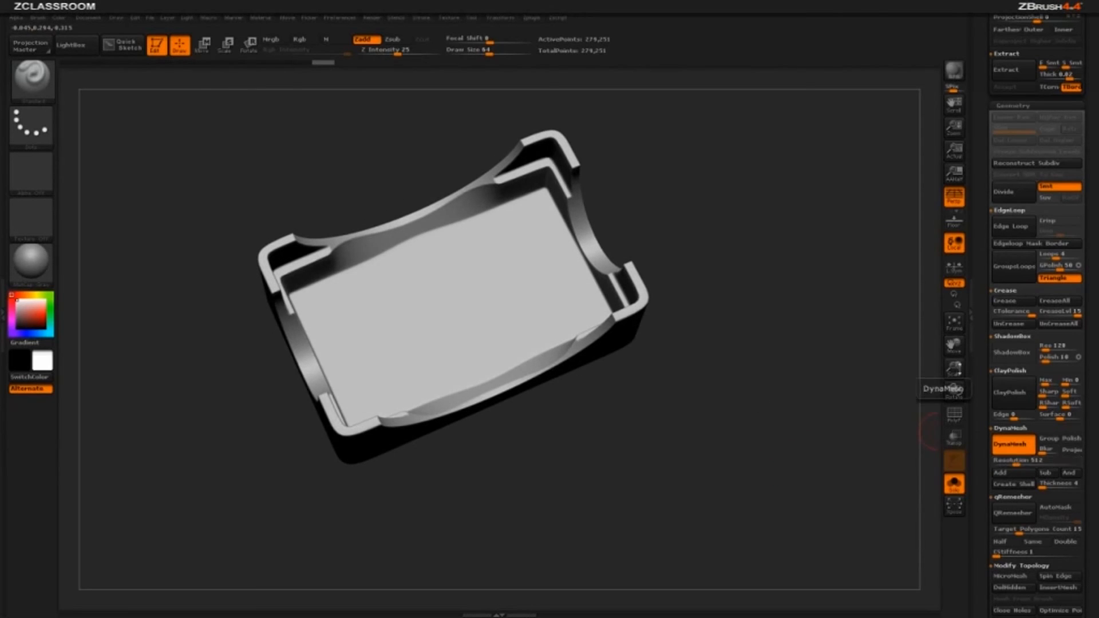
drag(984, 323, 984, 38)
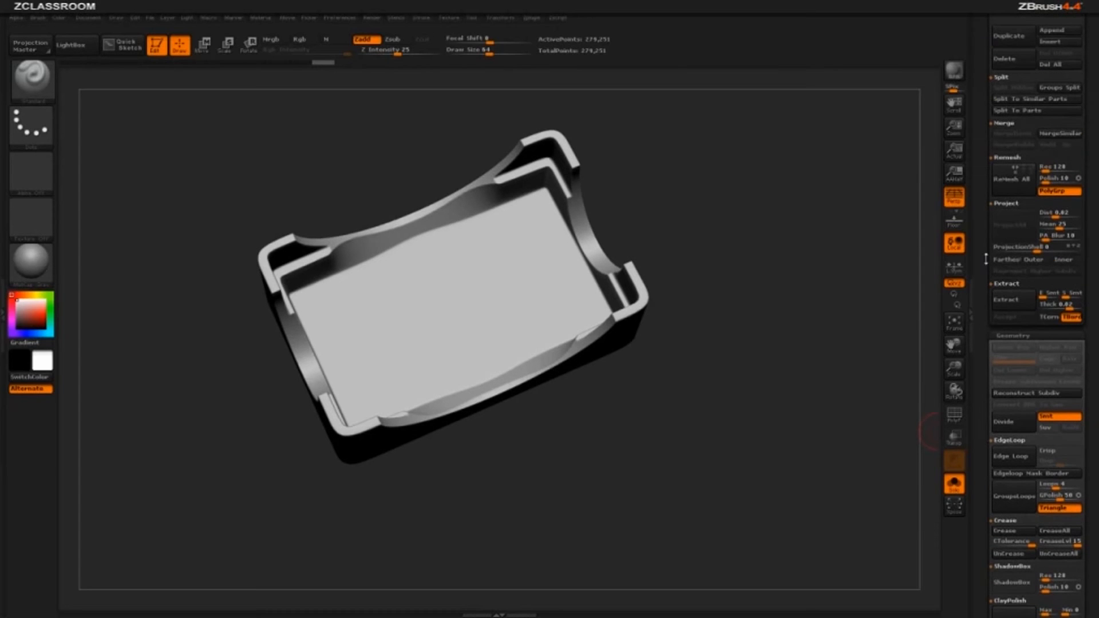
drag(985, 260, 985, 93)
drag(833, 304, 842, 396)
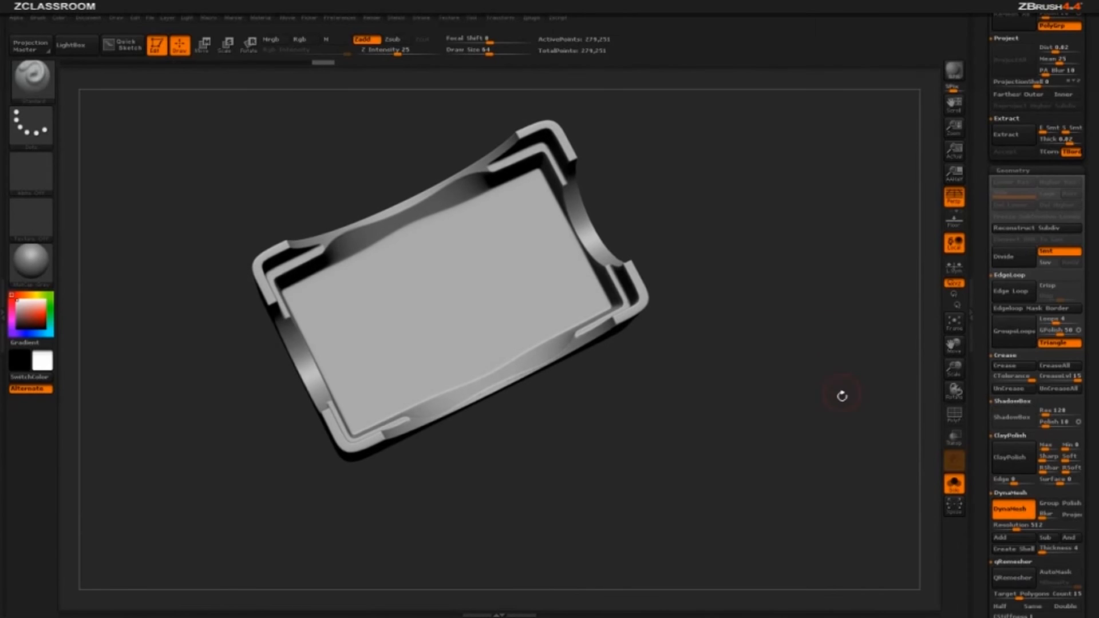
click(1012, 456)
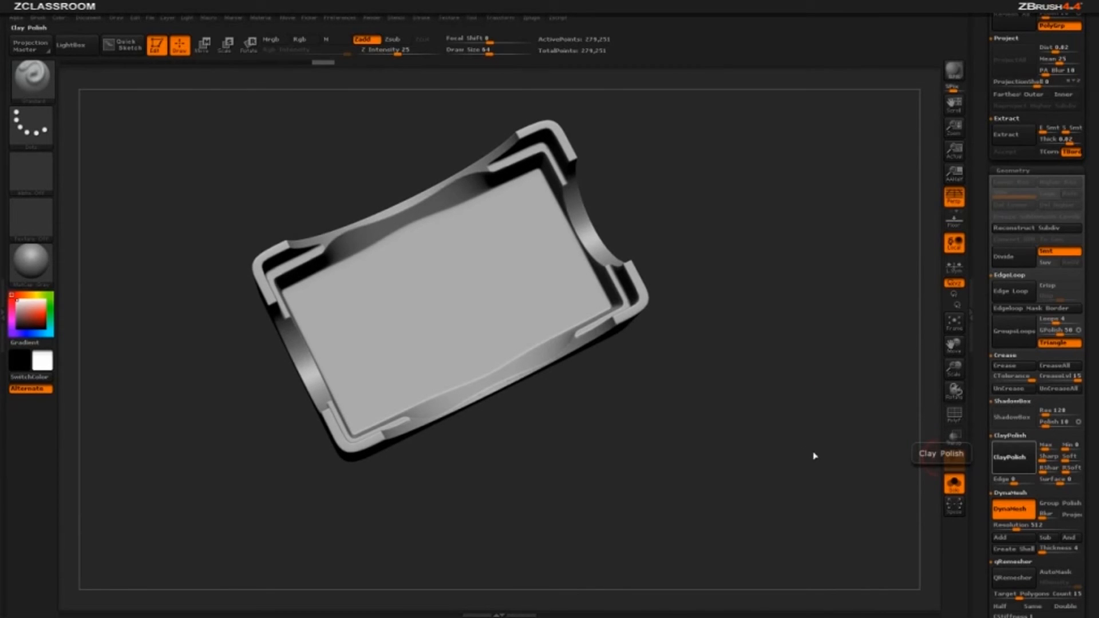
Step: Examine the polished rims, corners and inner ledges of the radio body from several angles
mouse_move(795, 235)
mouse_down()
mouse_move(841, 196)
mouse_move(866, 216)
mouse_move(887, 267)
mouse_up()
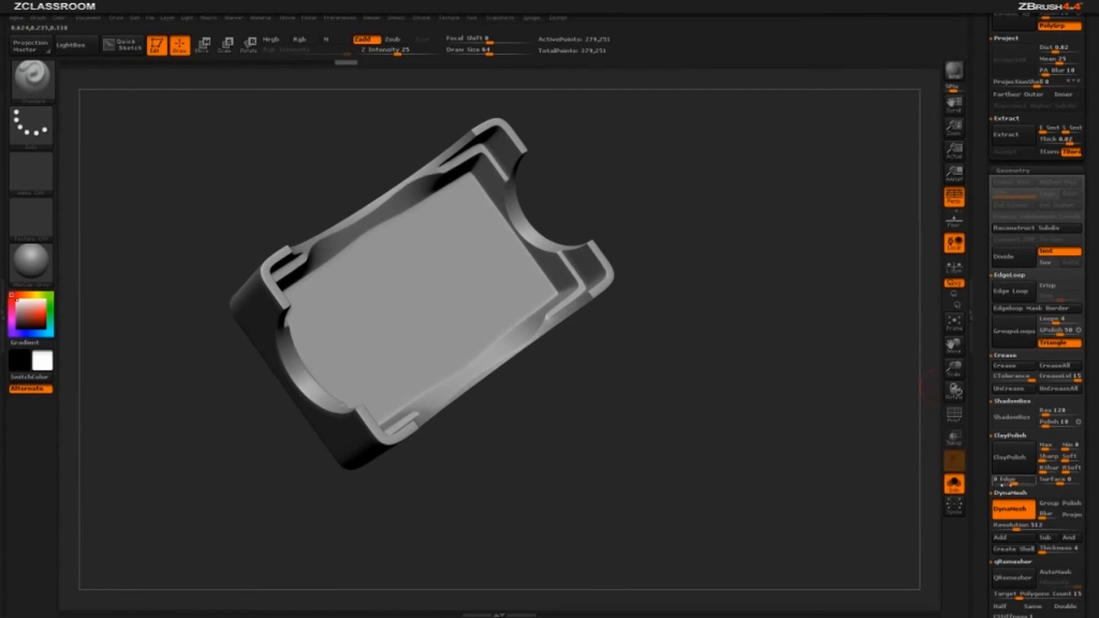
drag(578, 405, 566, 399)
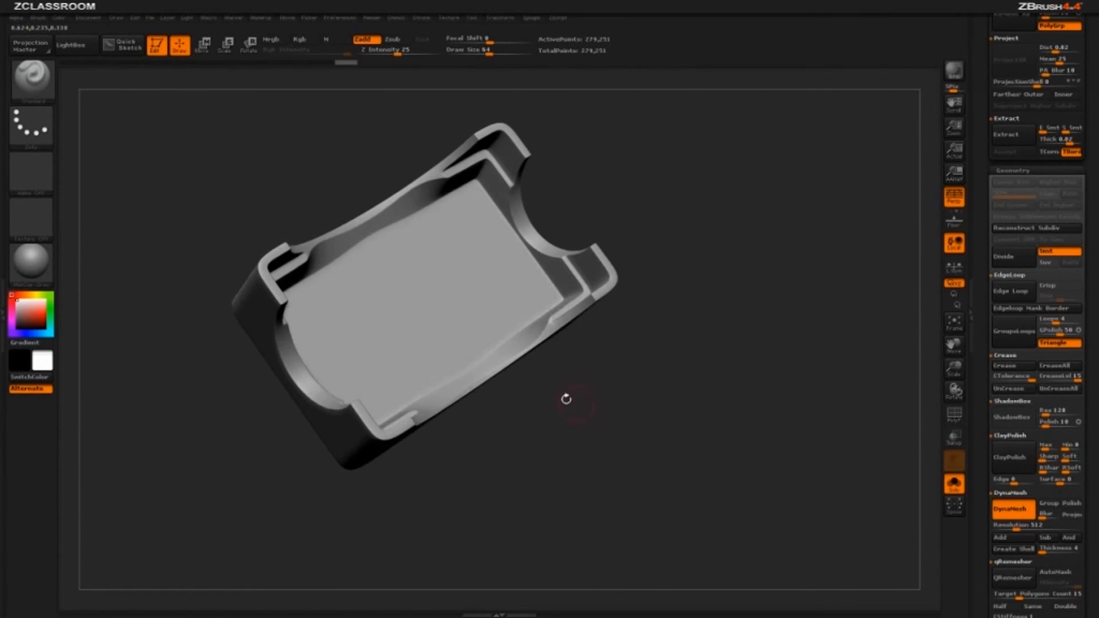
drag(680, 172, 641, 241)
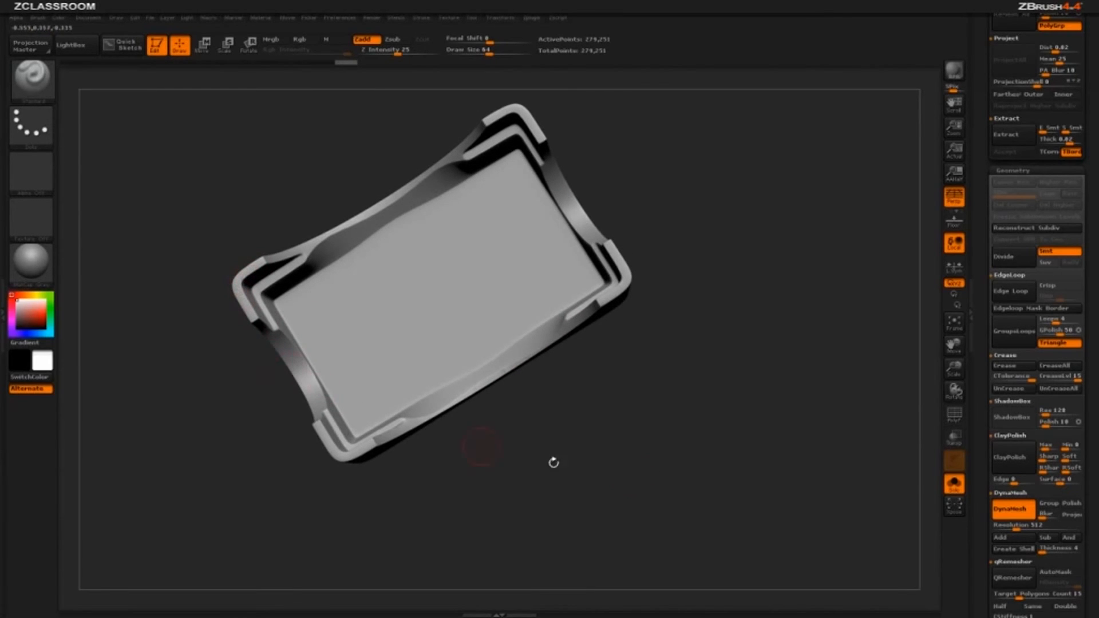
drag(553, 462, 673, 475)
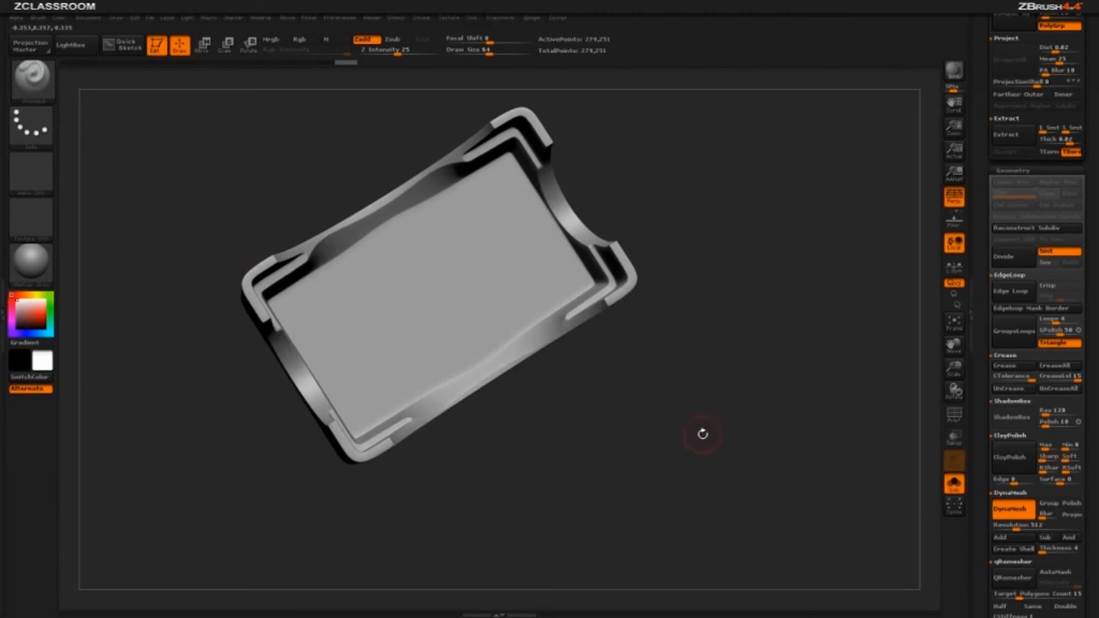
drag(824, 448, 818, 445)
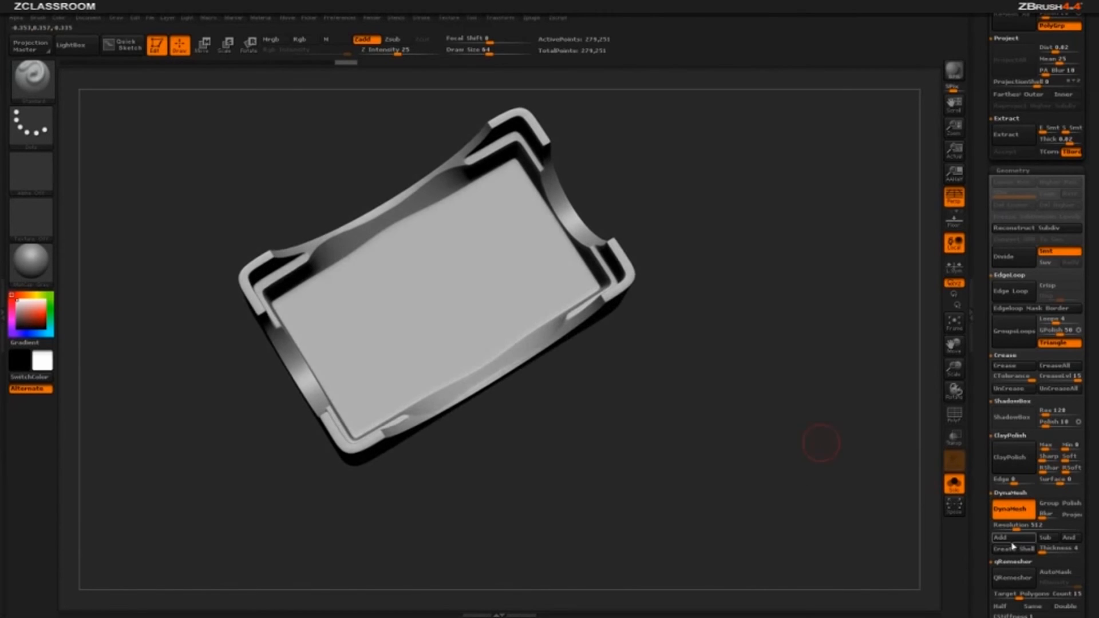
Step: Try ClayPolish on the radio body again, return to the unpolished mesh, and check its edges from several angles
click(1008, 457)
mouse_move(847, 435)
mouse_down()
mouse_move(837, 364)
mouse_move(804, 426)
mouse_move(171, 170)
mouse_up()
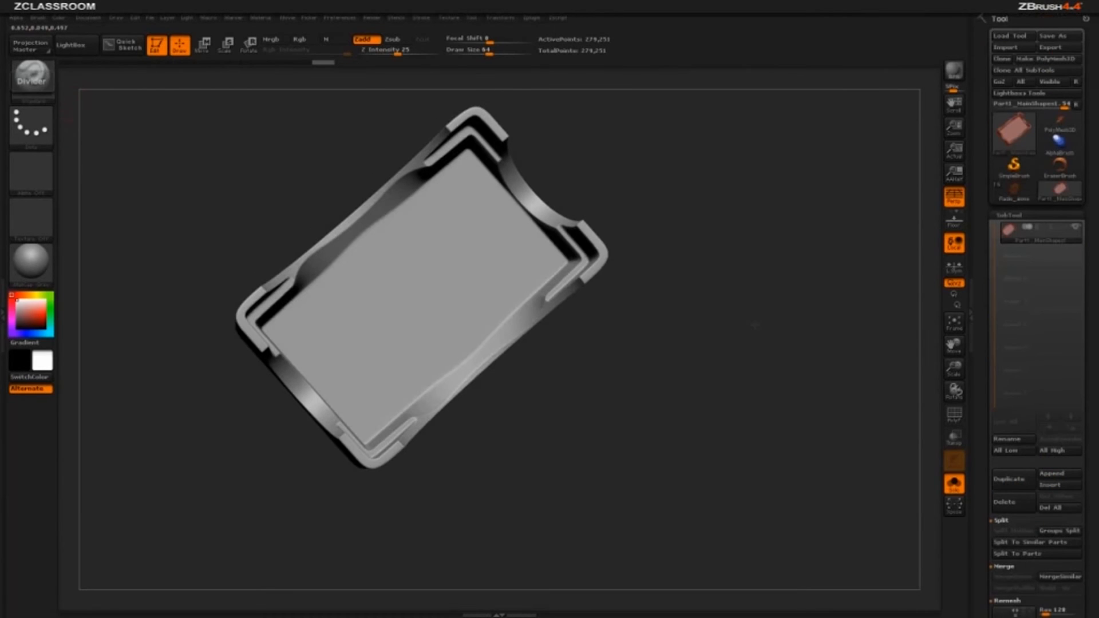
drag(748, 269, 748, 315)
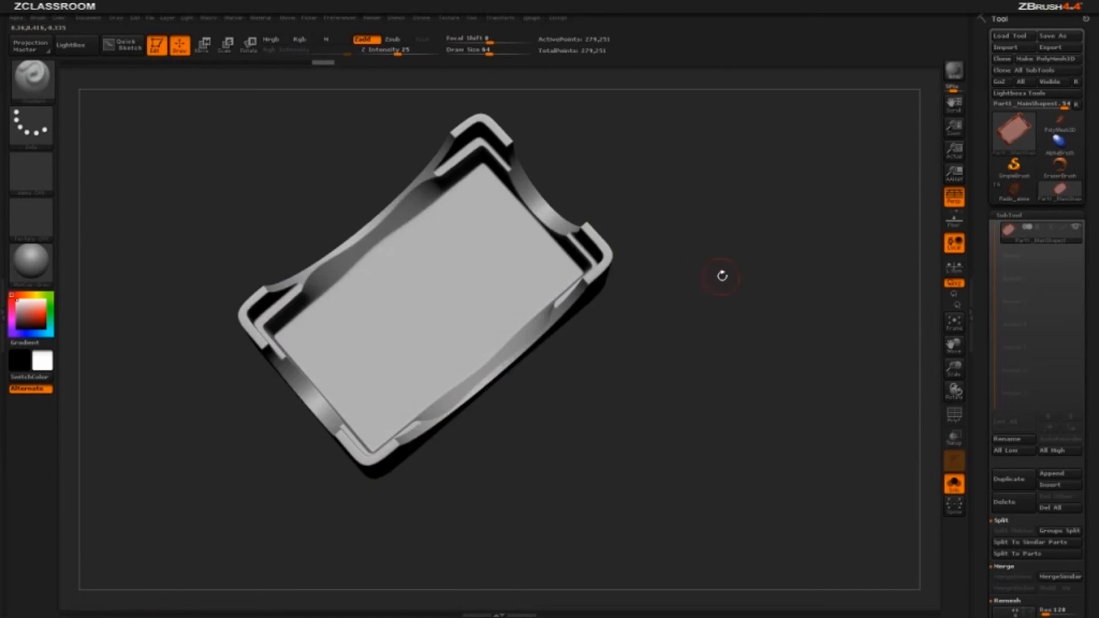
drag(721, 275, 764, 264)
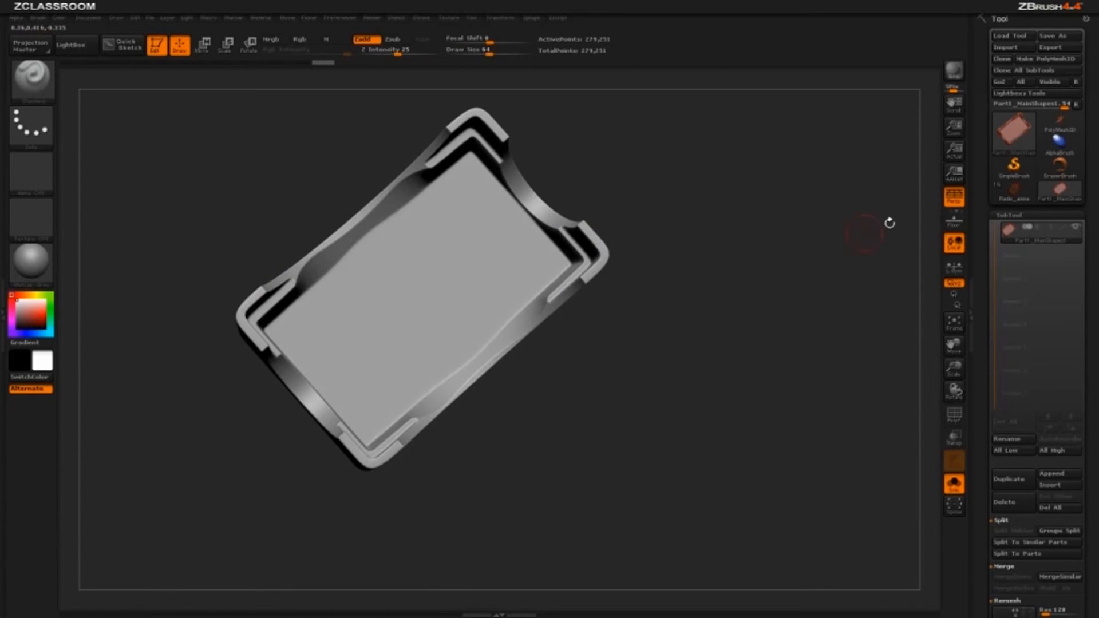
Step: Switch to the PolyMesh3D tool, import the Part2_Bolts model into it, turn on PolyFrame, and isolate the brown bolt polygroup
click(1063, 126)
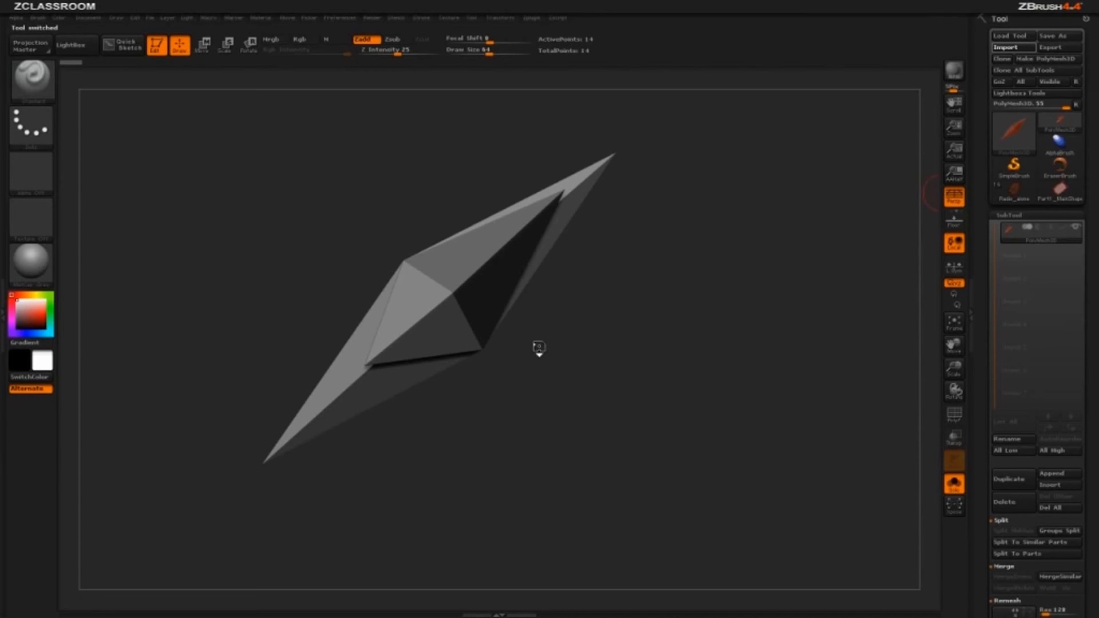
mouse_move(770, 310)
mouse_down()
mouse_move(801, 363)
mouse_move(810, 265)
mouse_move(898, 422)
mouse_move(839, 381)
mouse_move(860, 337)
mouse_move(864, 361)
mouse_up()
click(954, 416)
ctrl+shift+click(368, 204)
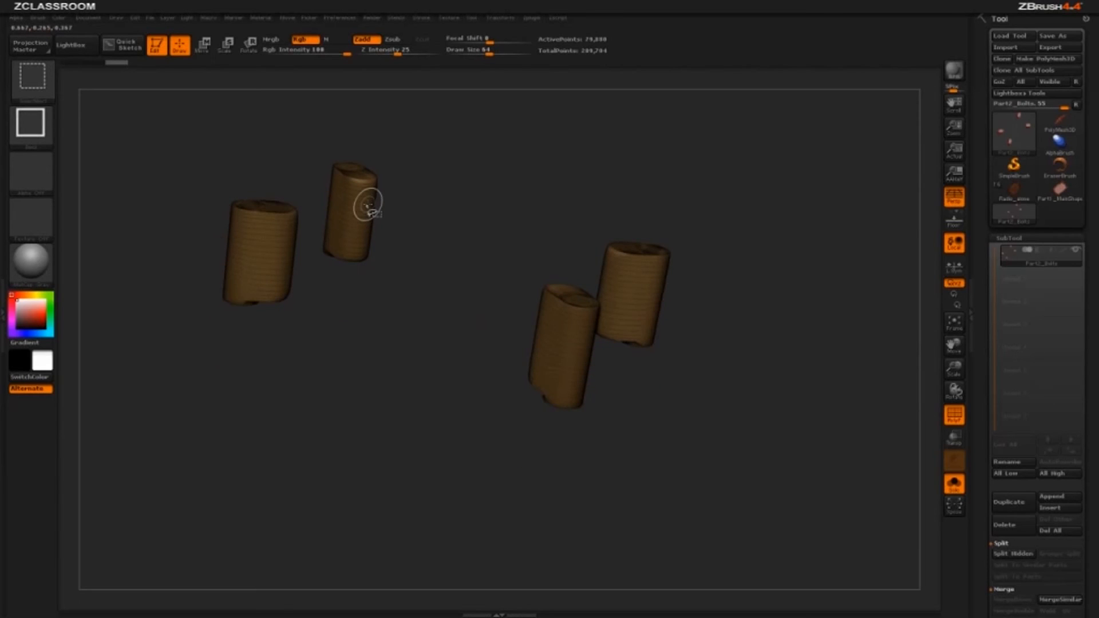
Step: Isolate the other bolt polygroups in turn, restore full visibility, and compare the bolt shapes with the radio reference image
ctrl+shift+click(368, 204)
drag(534, 199, 587, 335)
ctrl+shift+click(361, 236)
ctrl+shift+click(361, 224)
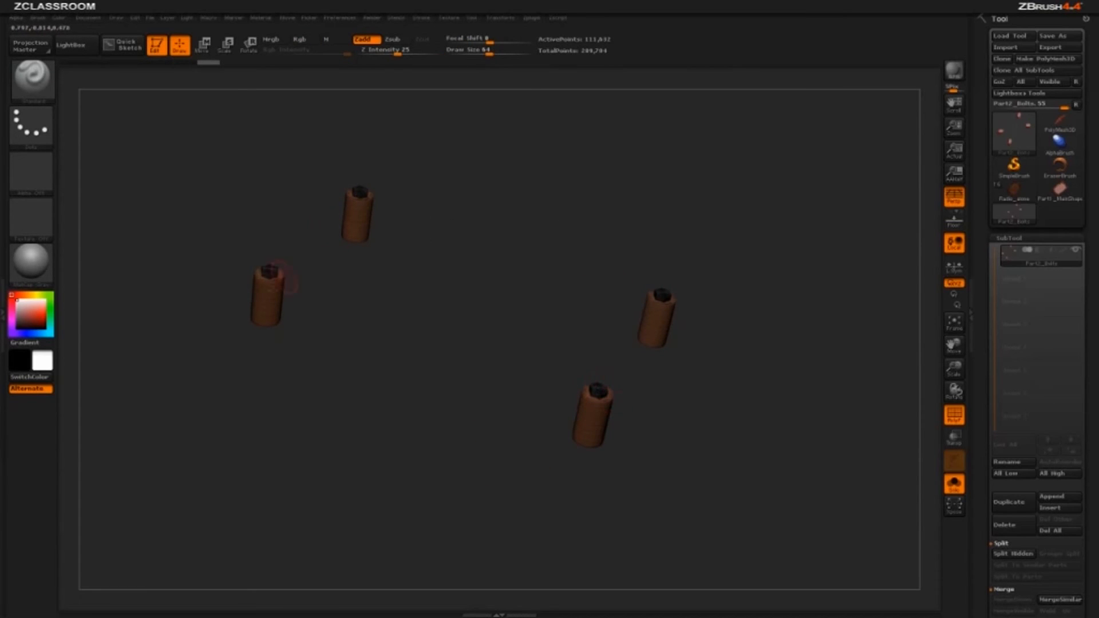
ctrl+shift+click(747, 406)
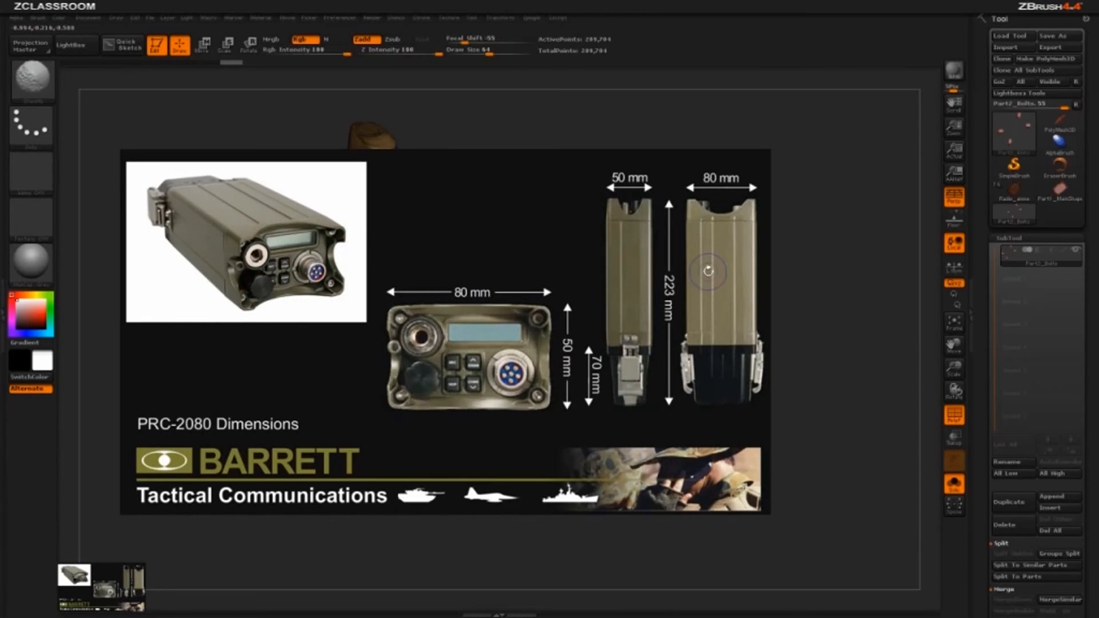
key(shift+z)
drag(775, 294, 671, 309)
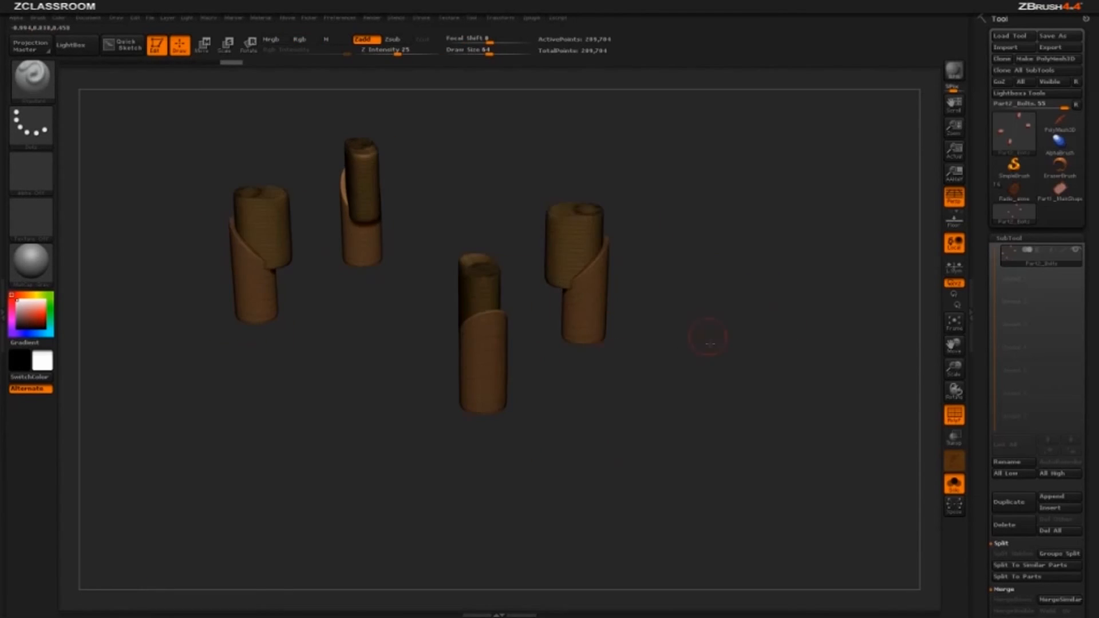
drag(709, 343, 929, 292)
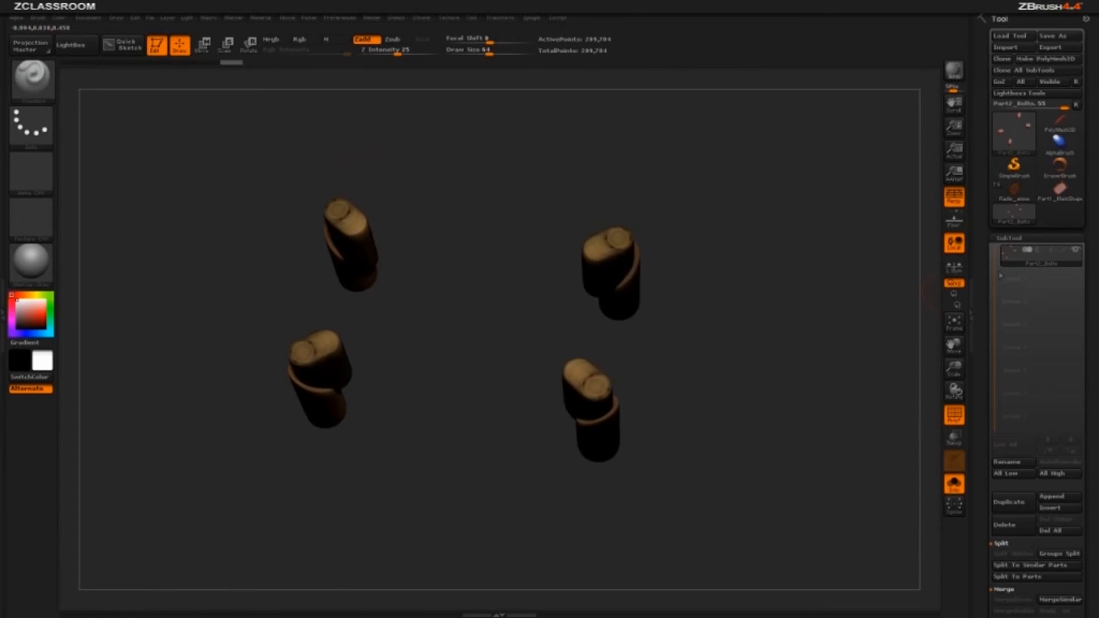
drag(671, 424, 802, 338)
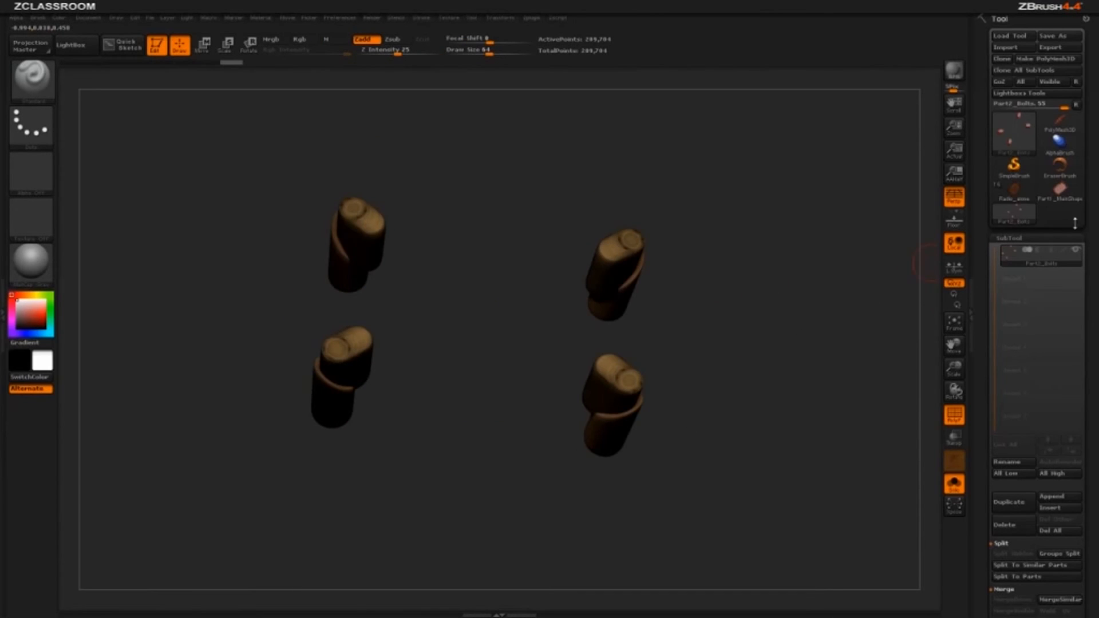
Step: Switch to the radio body tool Part1_MainShapes1 and turn off PolyFrame
mouse_move(1053, 193)
click(1057, 200)
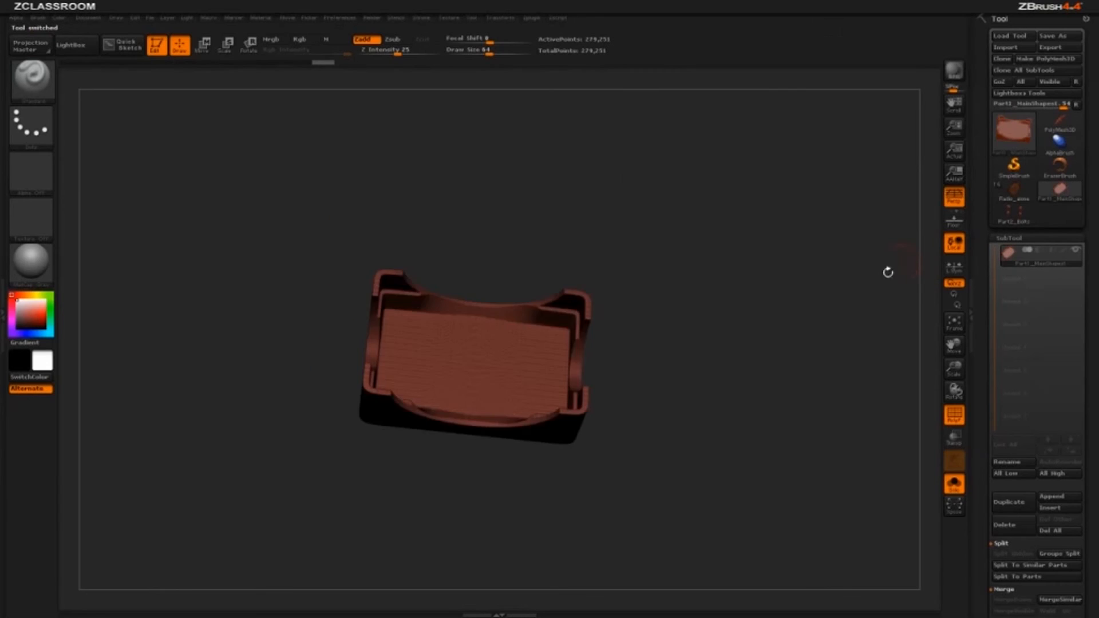
drag(805, 334, 917, 464)
click(952, 416)
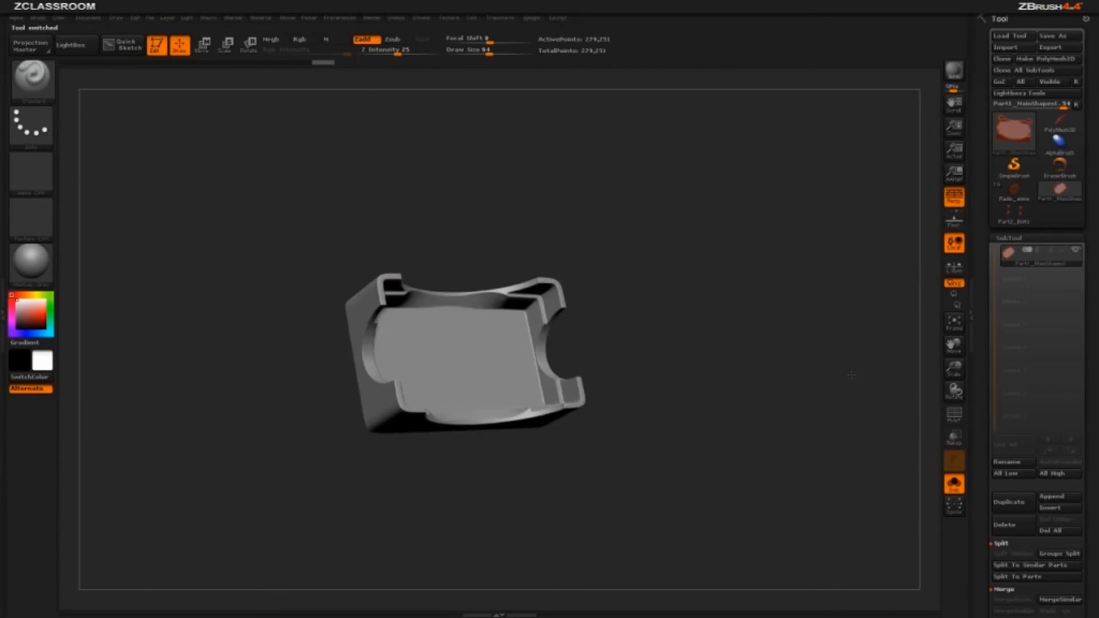
drag(844, 346, 772, 366)
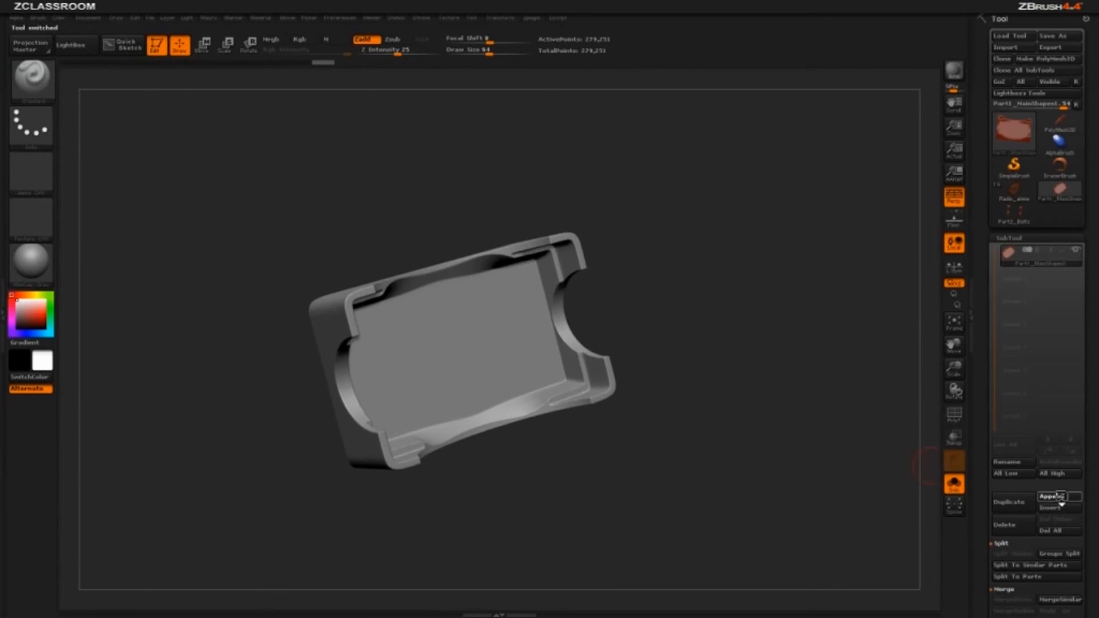
Step: Append Part2_Bolts as a subtool of the radio body and turn off Solo to check how the bolts sit in the corners
click(1058, 497)
click(829, 391)
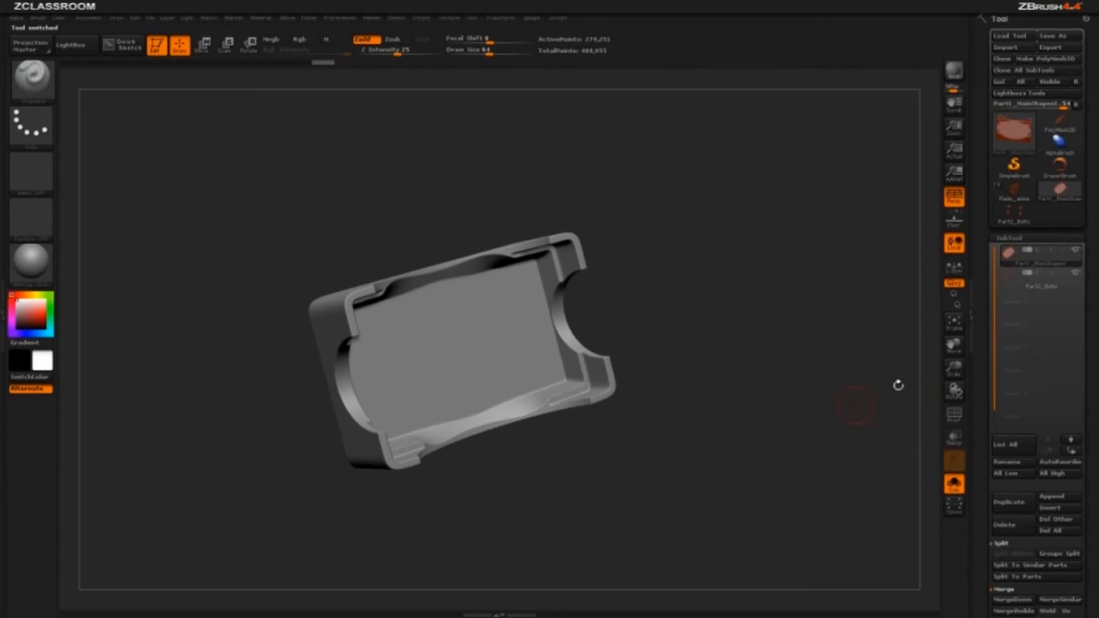
click(964, 484)
drag(836, 454, 825, 337)
drag(780, 206, 774, 180)
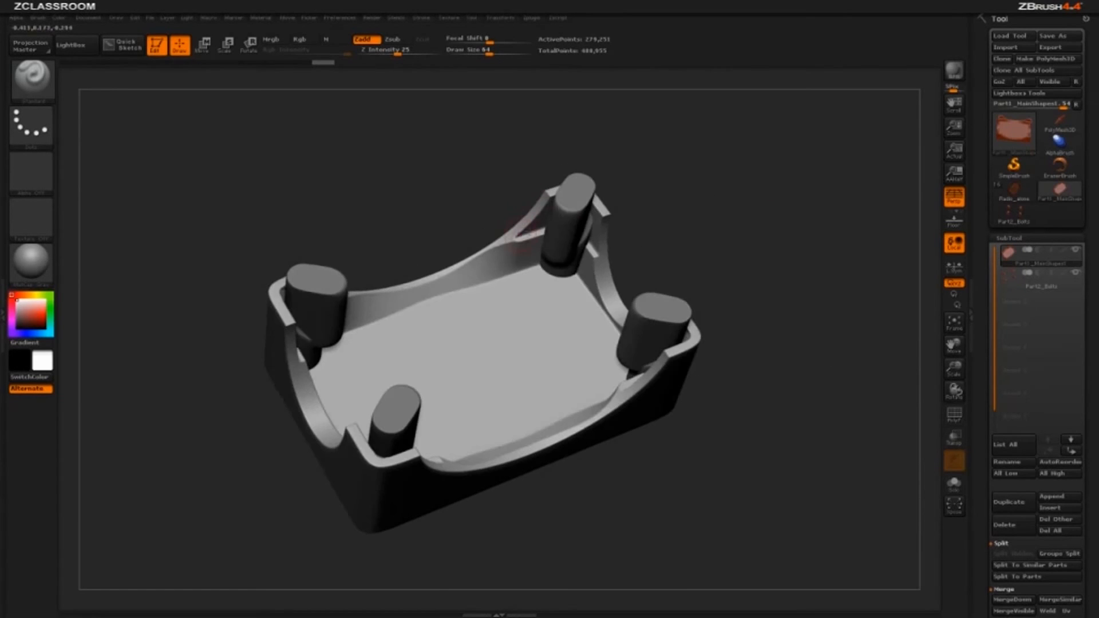
mouse_move(675, 229)
mouse_down()
mouse_move(719, 249)
mouse_move(758, 234)
mouse_up()
drag(788, 313, 745, 332)
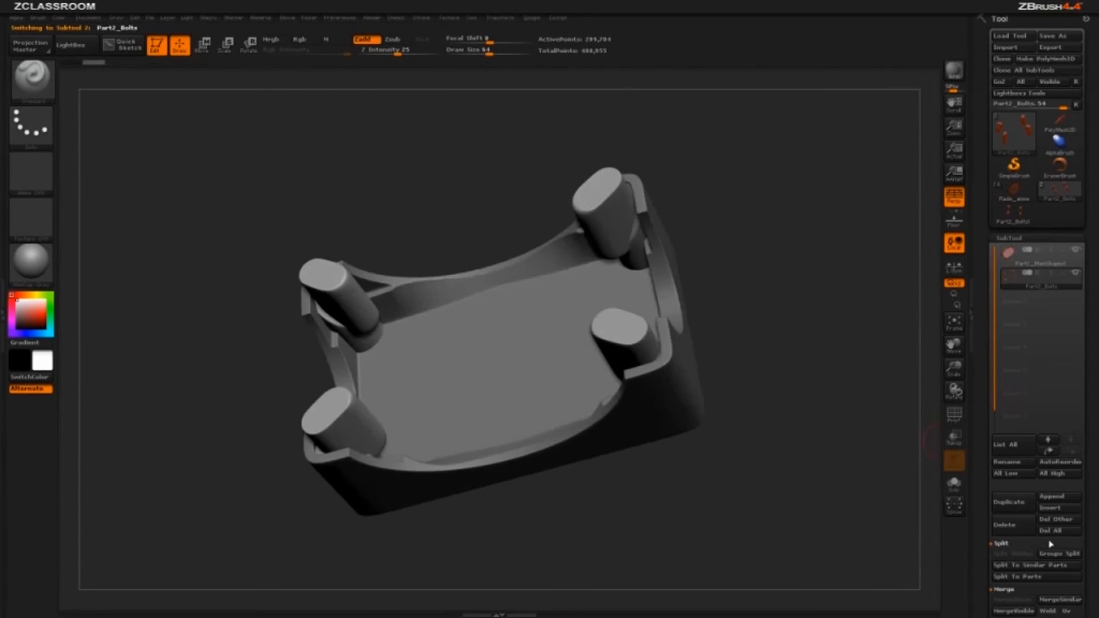
Step: Split the Part2_Bolts subtool into separate subtools by polygroup and look through the resulting parts
click(1058, 553)
click(884, 574)
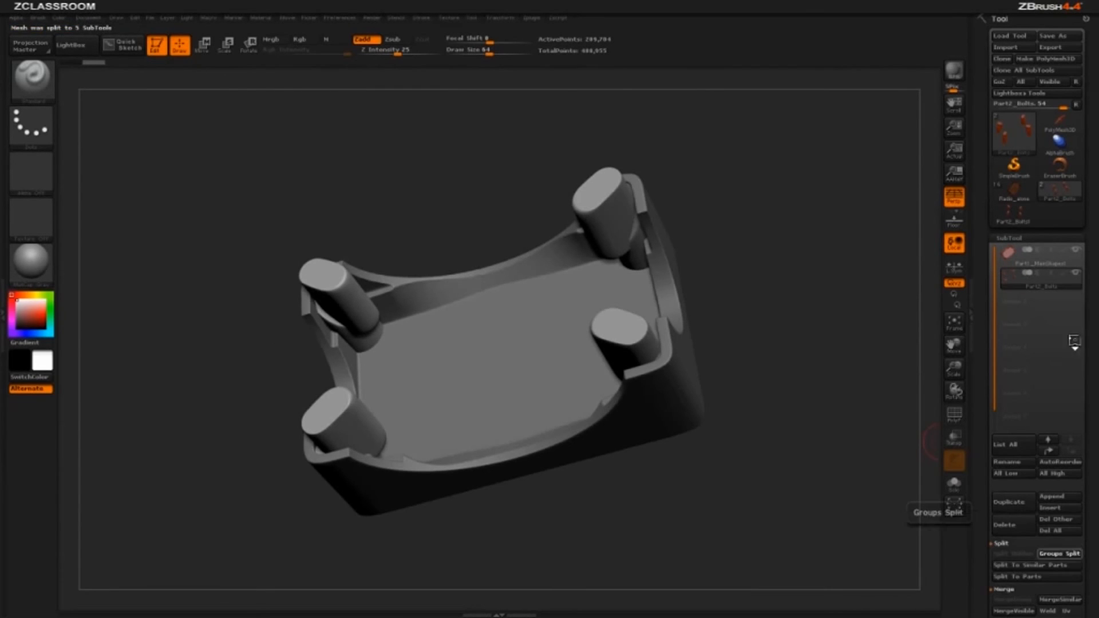
mouse_move(1041, 335)
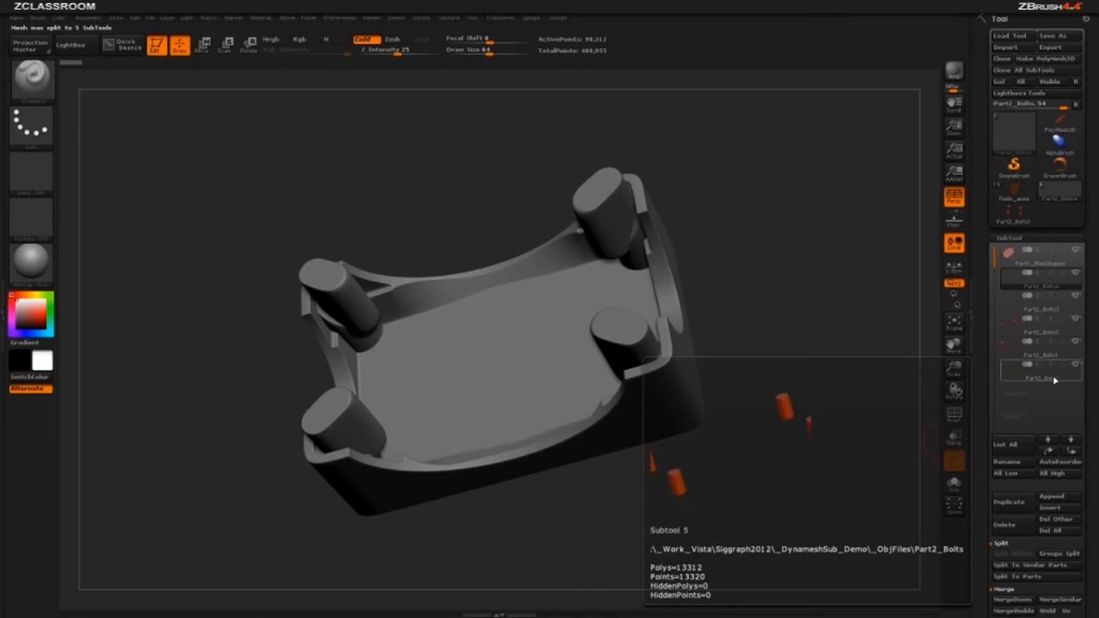
click(1053, 379)
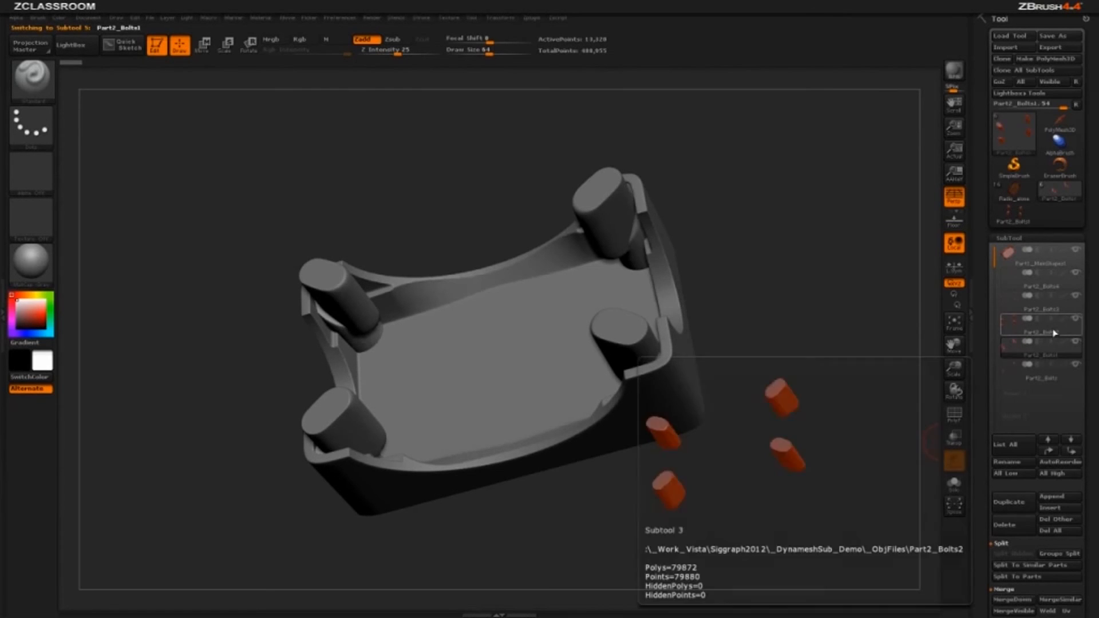
click(1055, 332)
click(1056, 375)
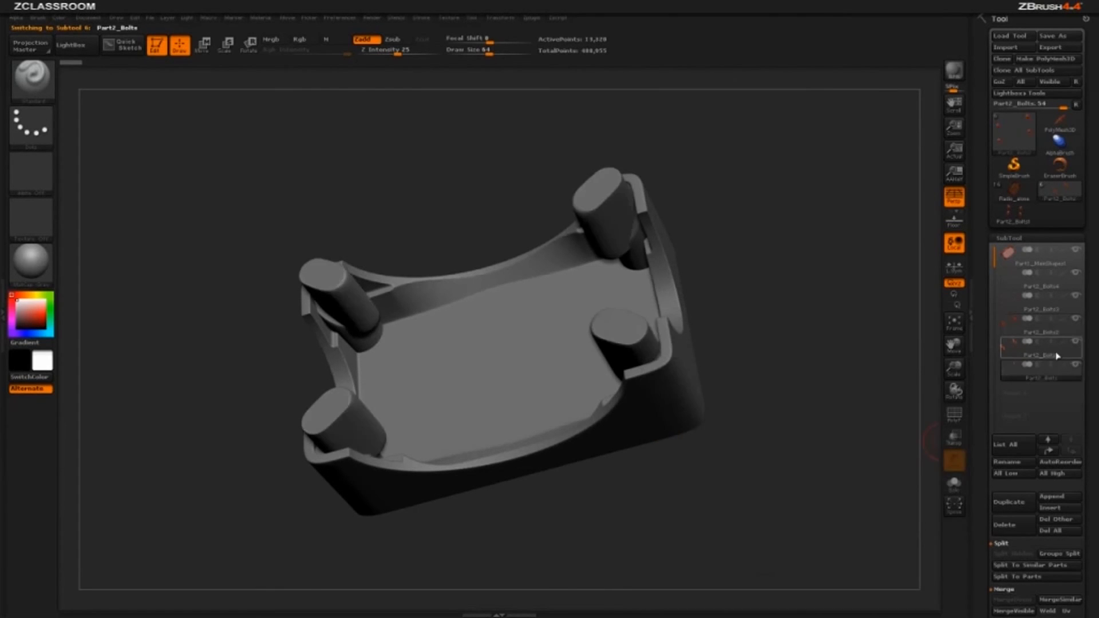
Step: Solo the slanted Part2_Bolts1 cylinders and move that subtool up to directly below the radio body
click(954, 483)
mouse_move(869, 375)
mouse_down()
mouse_move(889, 354)
mouse_move(876, 378)
mouse_move(869, 365)
mouse_up()
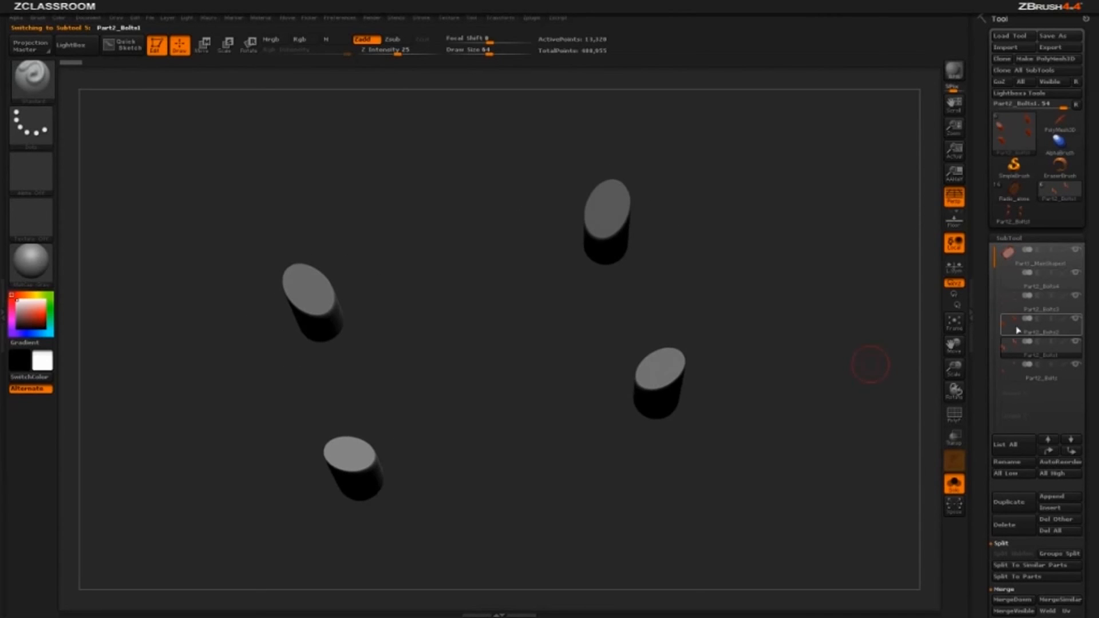
click(1051, 452)
click(1050, 452)
click(1051, 452)
Step: Select the radio body, show it with only the Part2_Bolts1 posts, and compare the corners with the reference image
click(1047, 264)
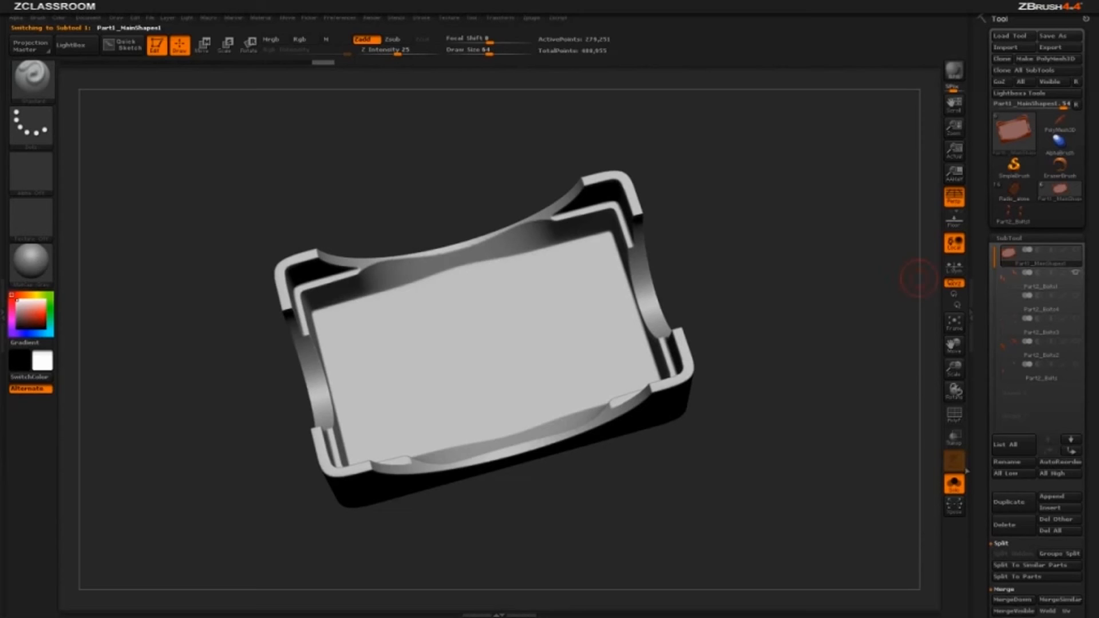
click(954, 484)
drag(885, 336, 336, 289)
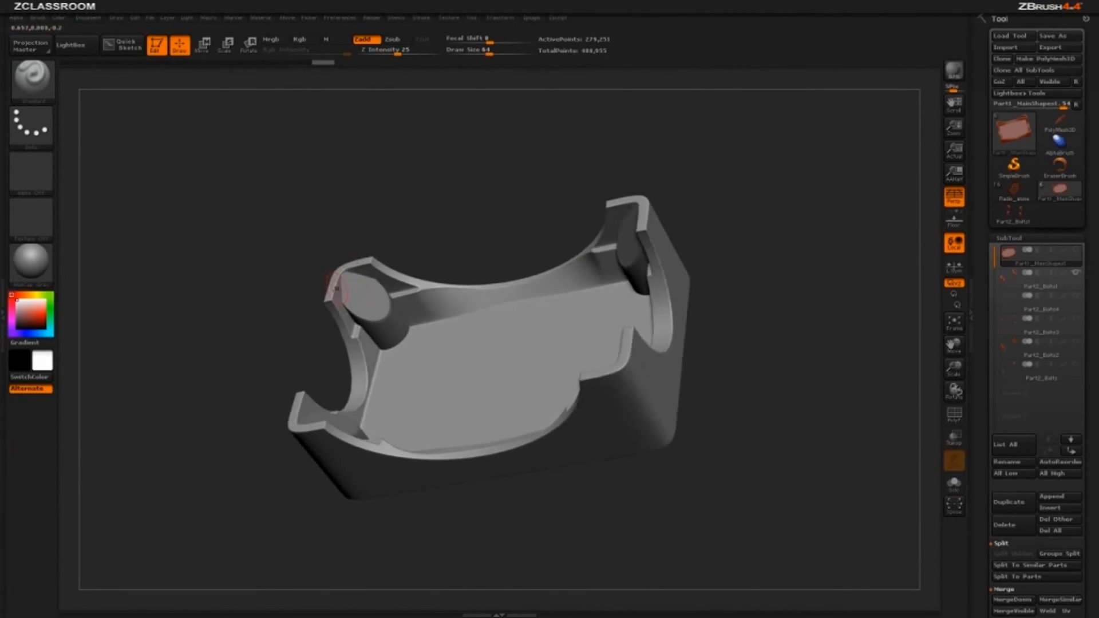
drag(415, 247, 442, 297)
key(shift)
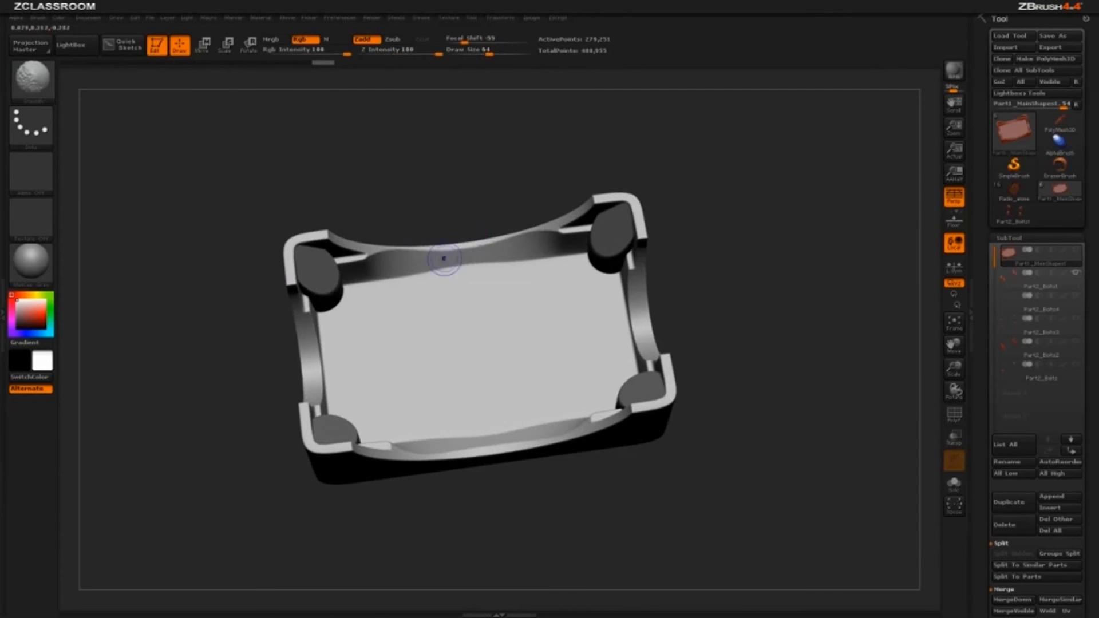
key(shift)
key(shift+z)
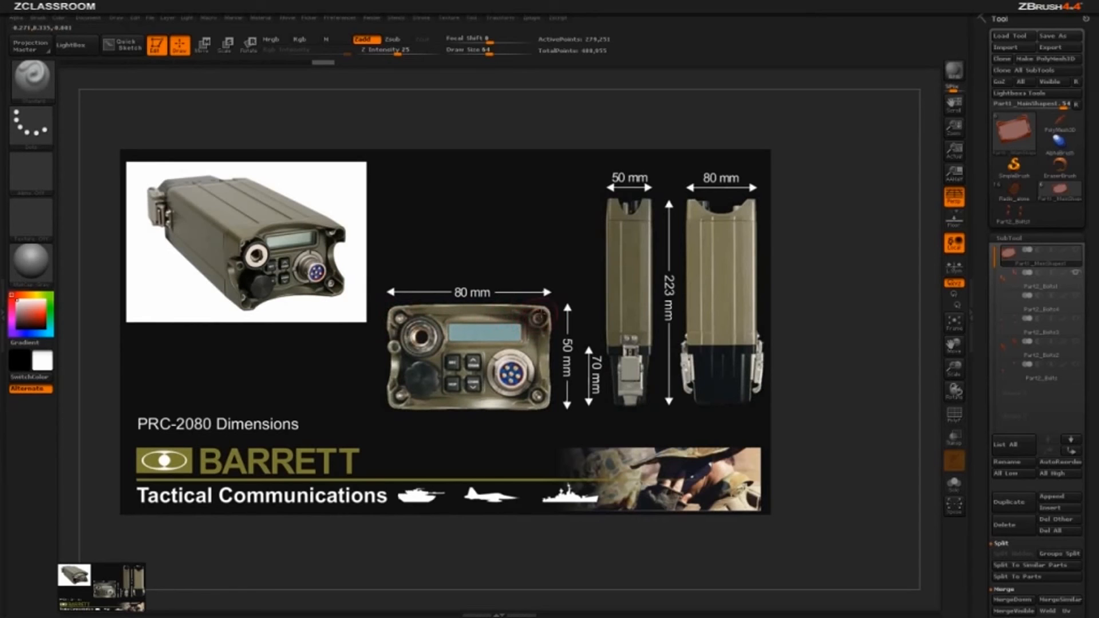
key(shift+z)
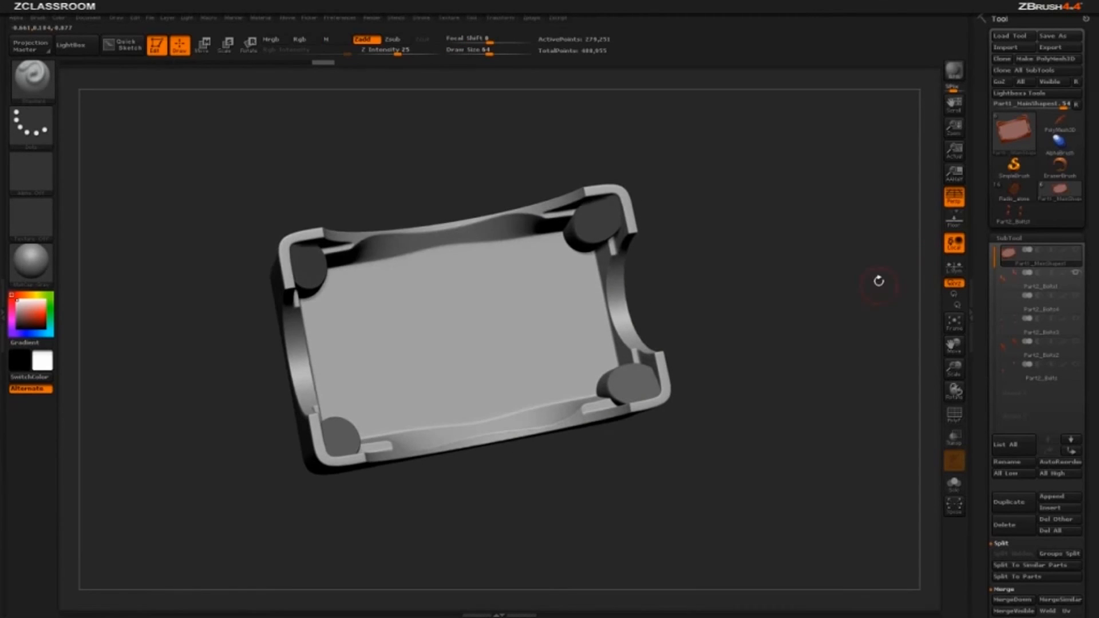
drag(708, 275, 770, 259)
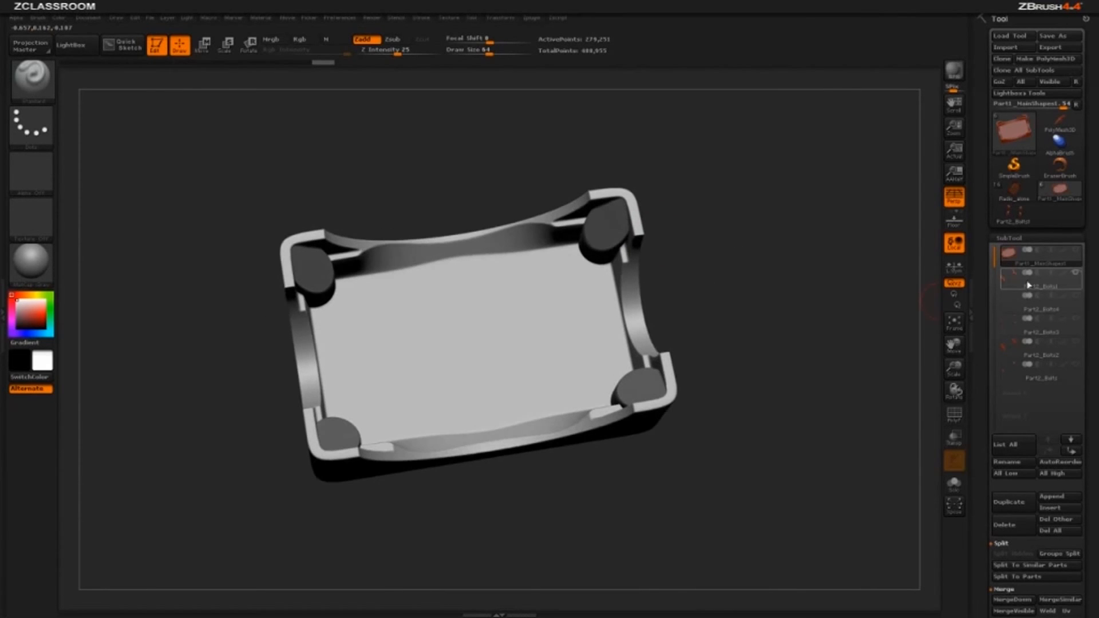
Step: Merge Part2_Bolts1 down into the radio body and remesh the combined mesh with DynaMesh
mouse_move(1031, 279)
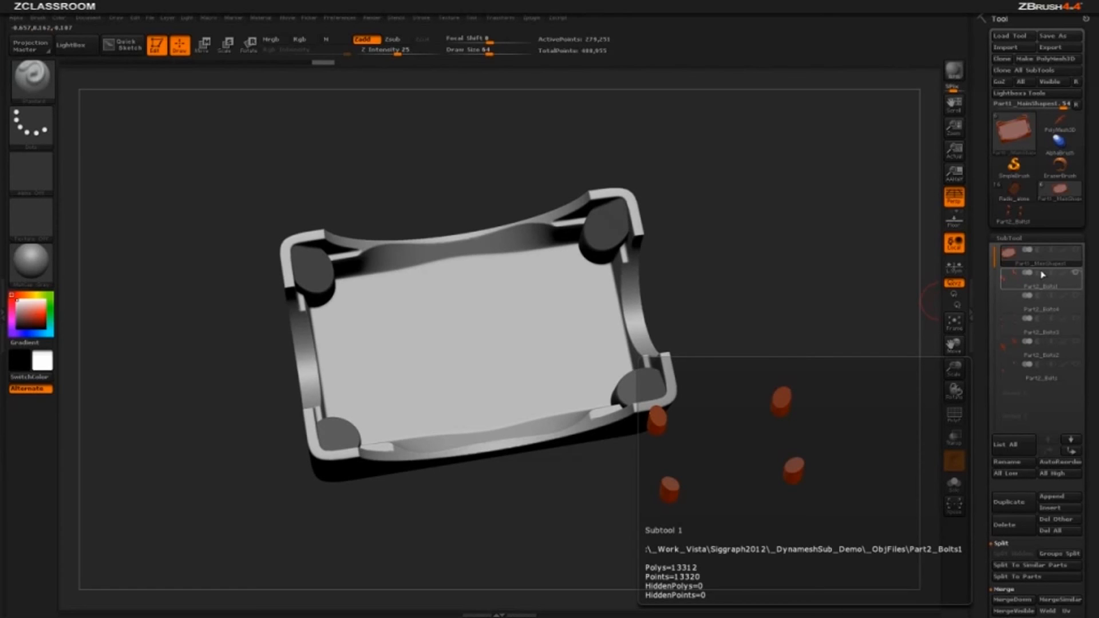
click(1010, 600)
click(893, 604)
ctrl+drag(764, 158, 820, 312)
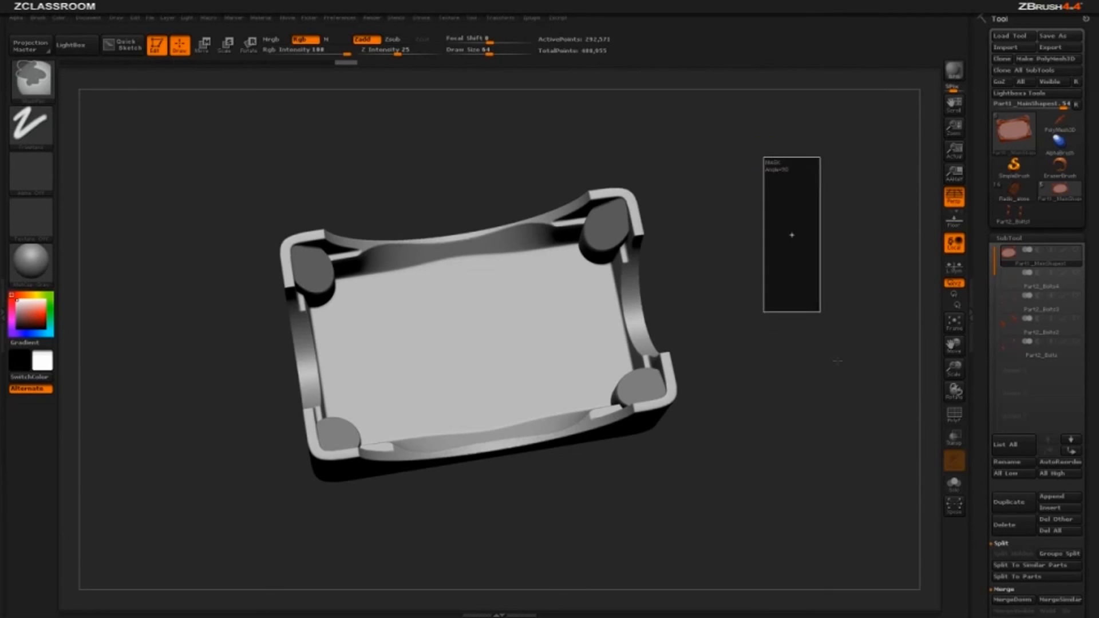
mouse_move(838, 361)
ctrl+mouse_down()
mouse_move(847, 410)
mouse_move(830, 321)
mouse_move(732, 213)
mouse_move(774, 228)
mouse_move(767, 238)
mouse_move(797, 255)
mouse_move(675, 269)
mouse_move(554, 247)
ctrl+mouse_up()
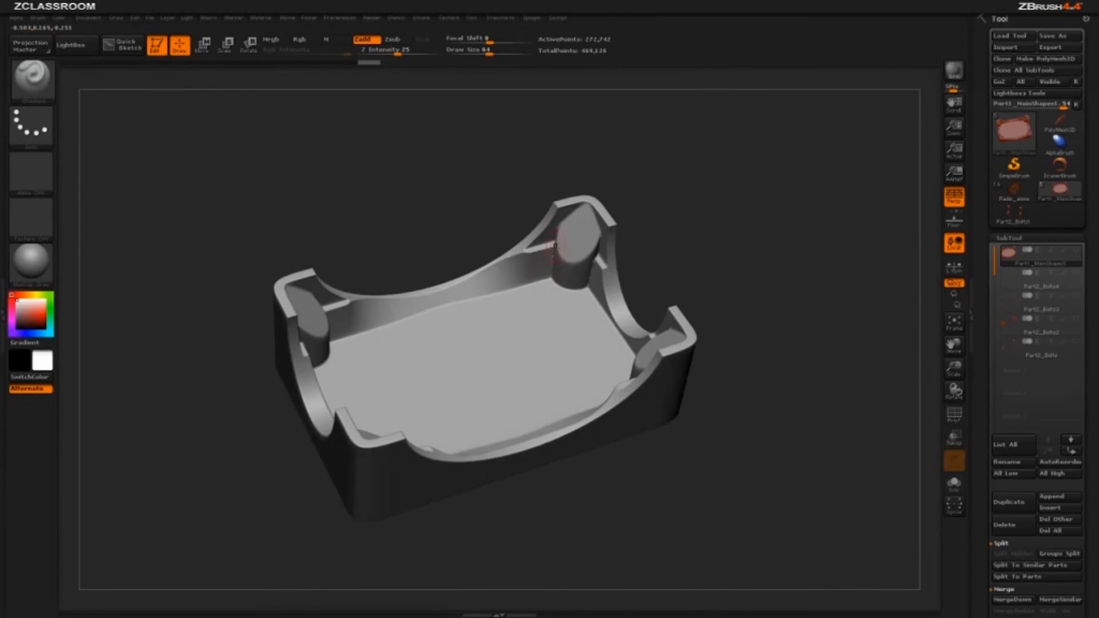
drag(725, 237, 728, 265)
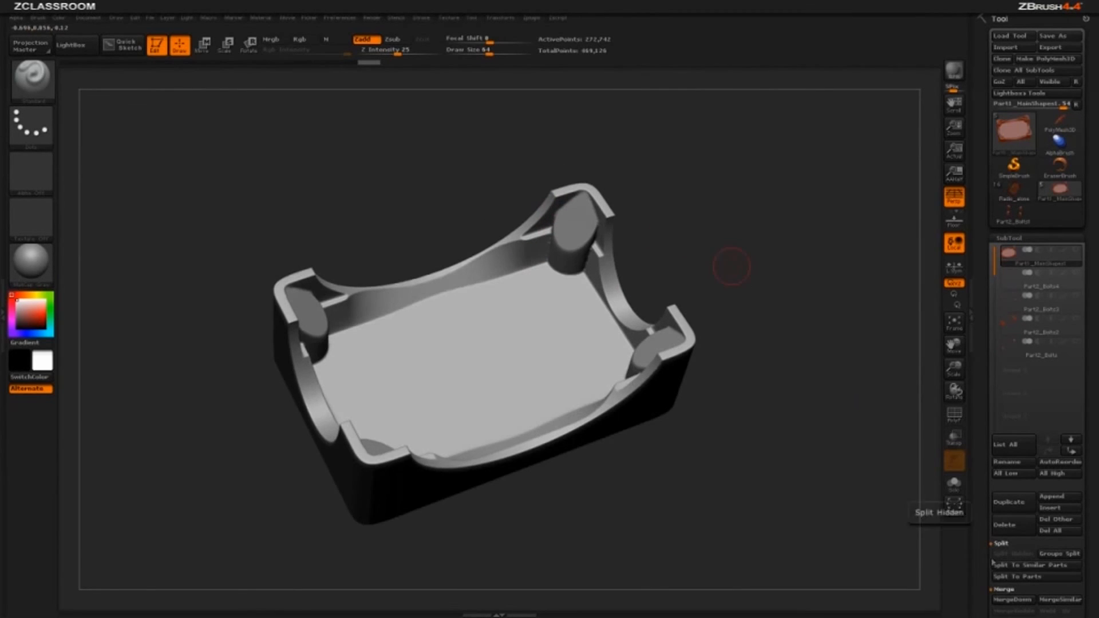
Step: Apply ClayPolish to the merged radio body and clear its mask
drag(983, 519, 978, 295)
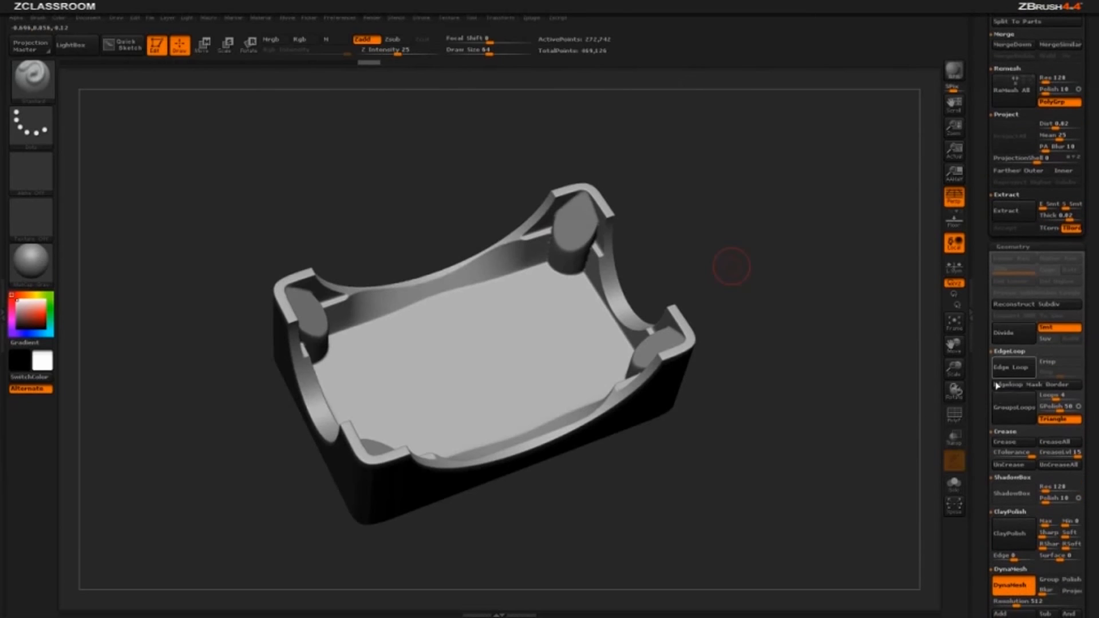
click(1006, 531)
drag(842, 321, 833, 336)
ctrl+drag(789, 229, 812, 383)
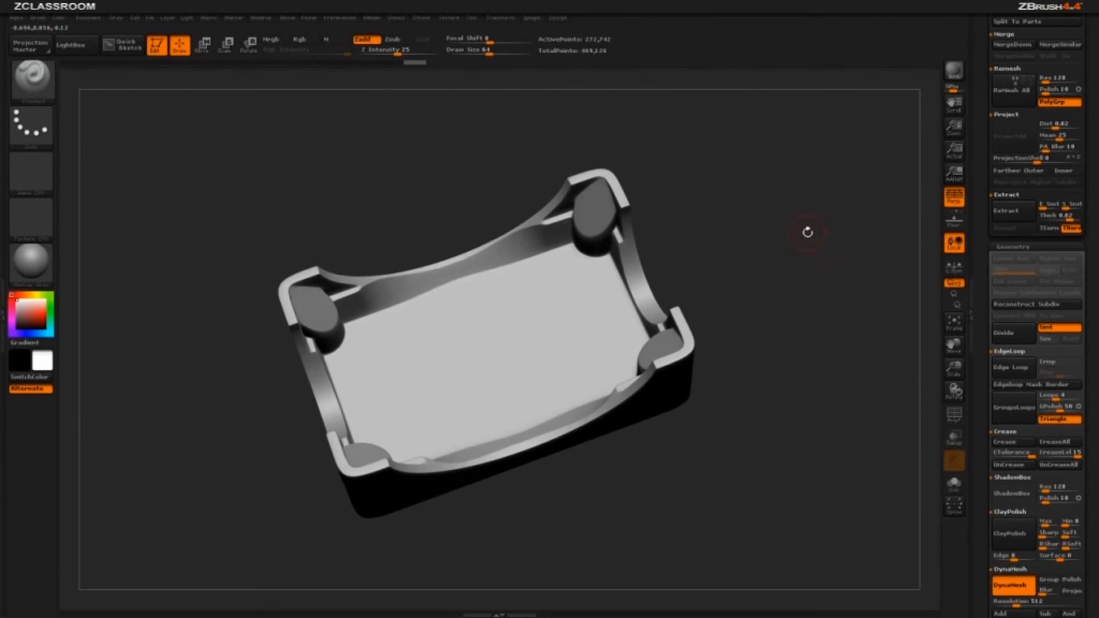
drag(808, 232, 816, 268)
Step: Select the Part2_Bolts3 ring subtool, compare it with the bolts in the reference image, and move it to the end of the subtool list
drag(980, 169, 978, 469)
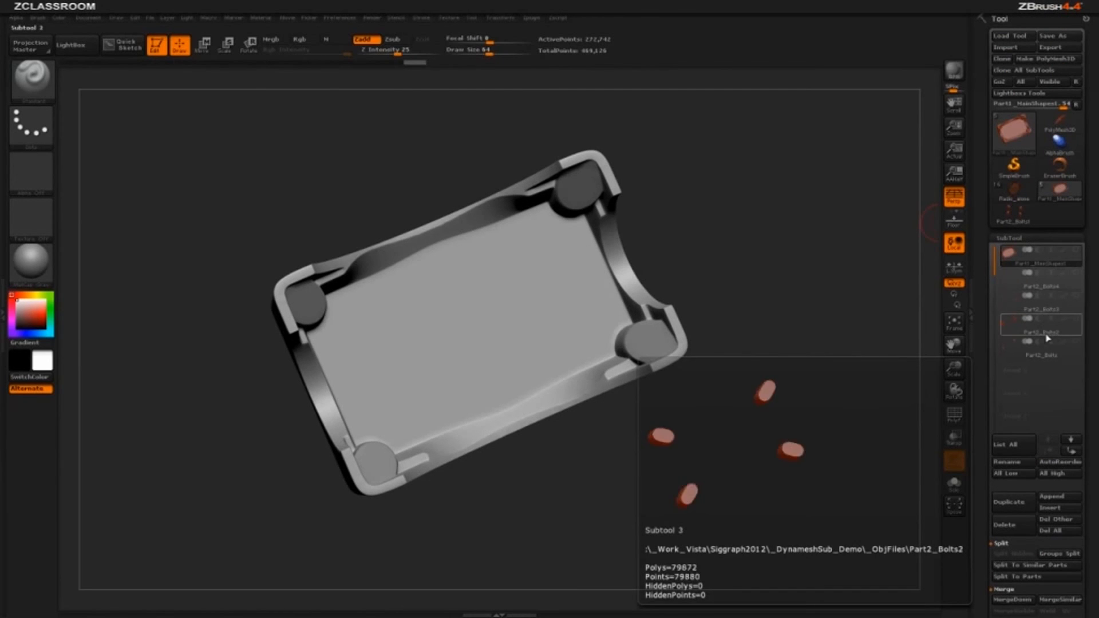
click(1041, 310)
drag(767, 285, 785, 328)
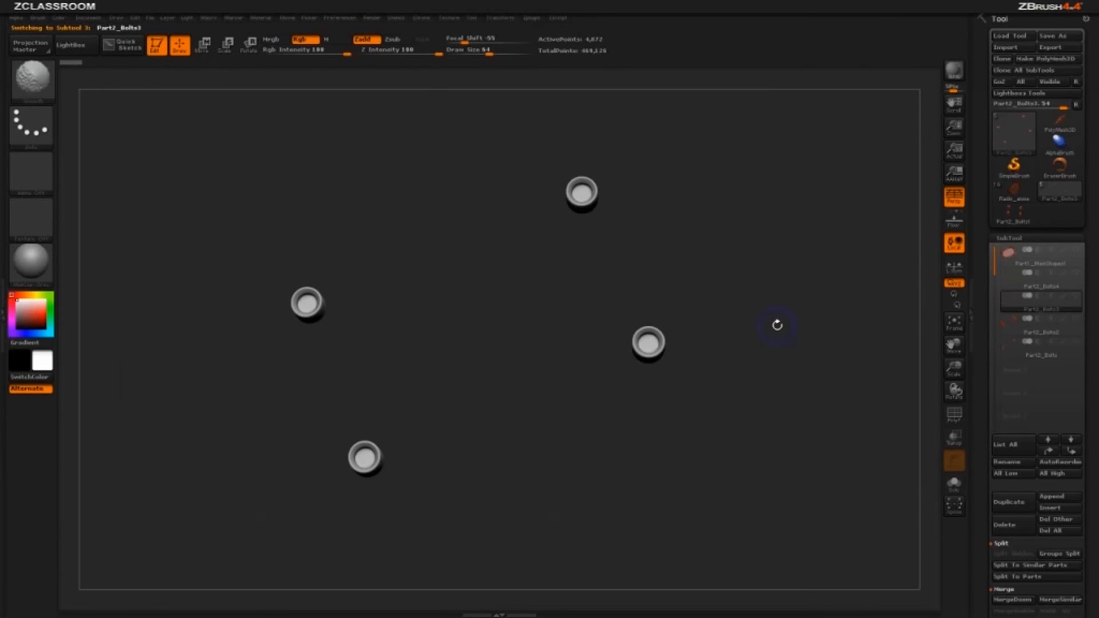
key(shift+z)
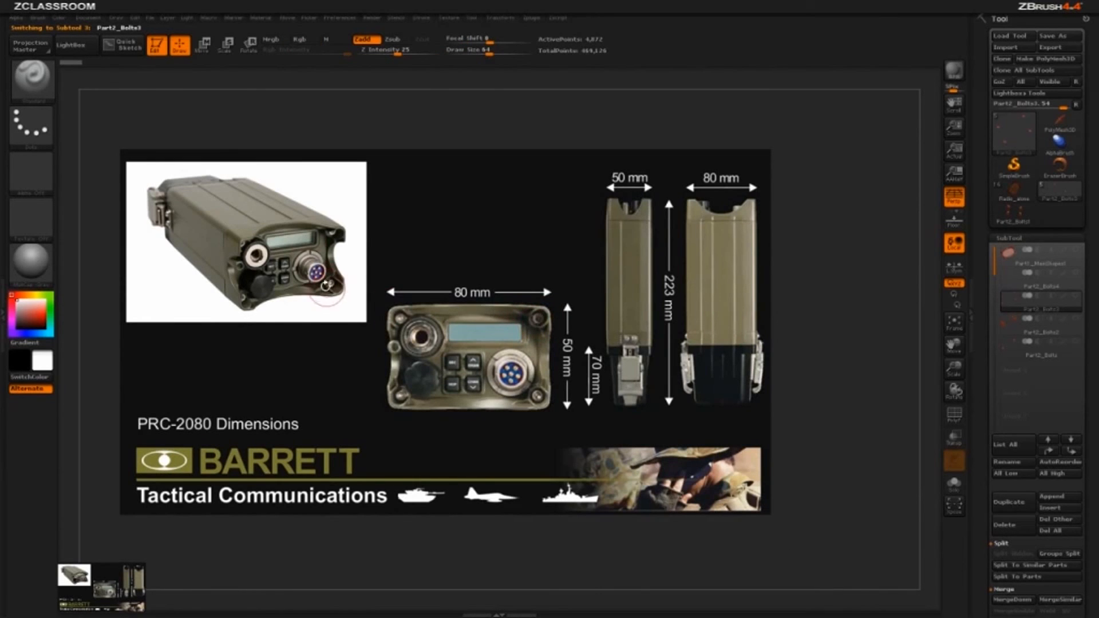
key(shift+z)
drag(680, 289, 553, 224)
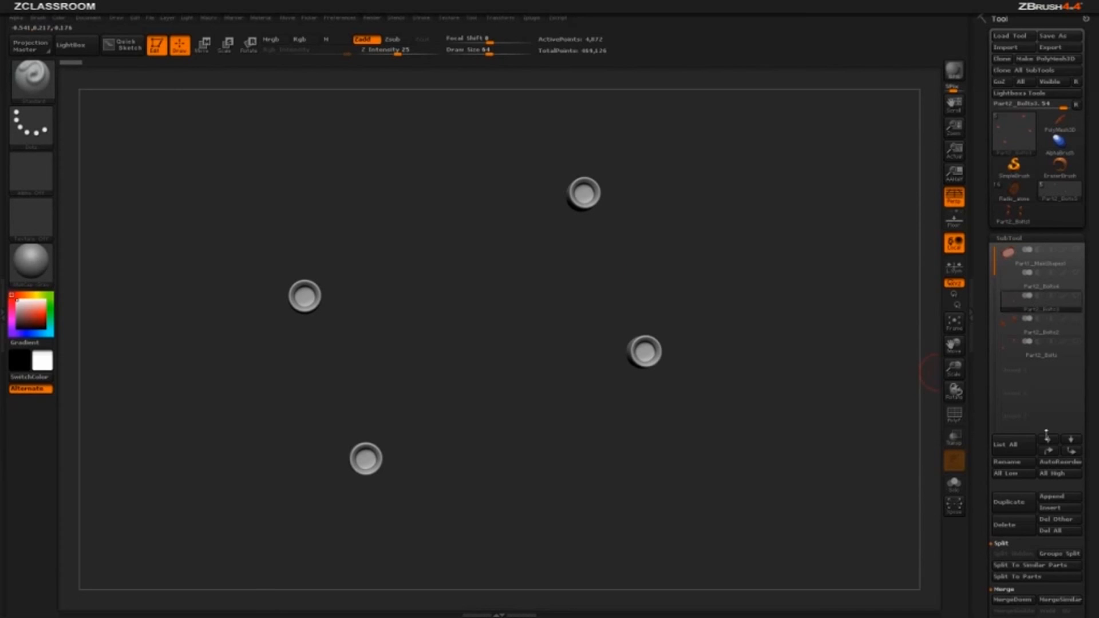
shift+click(1071, 451)
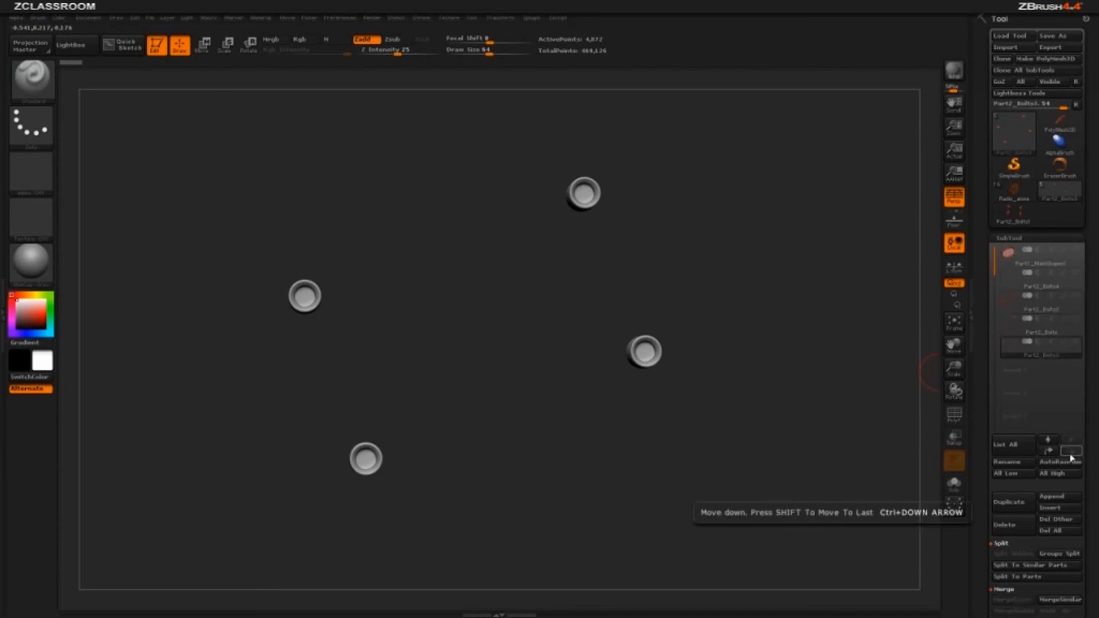
Step: Select the Part2_Bolts2 subtool and compare its rounded slot shapes with the corners in the reference image
click(1050, 311)
drag(881, 332, 780, 233)
key(shift+z)
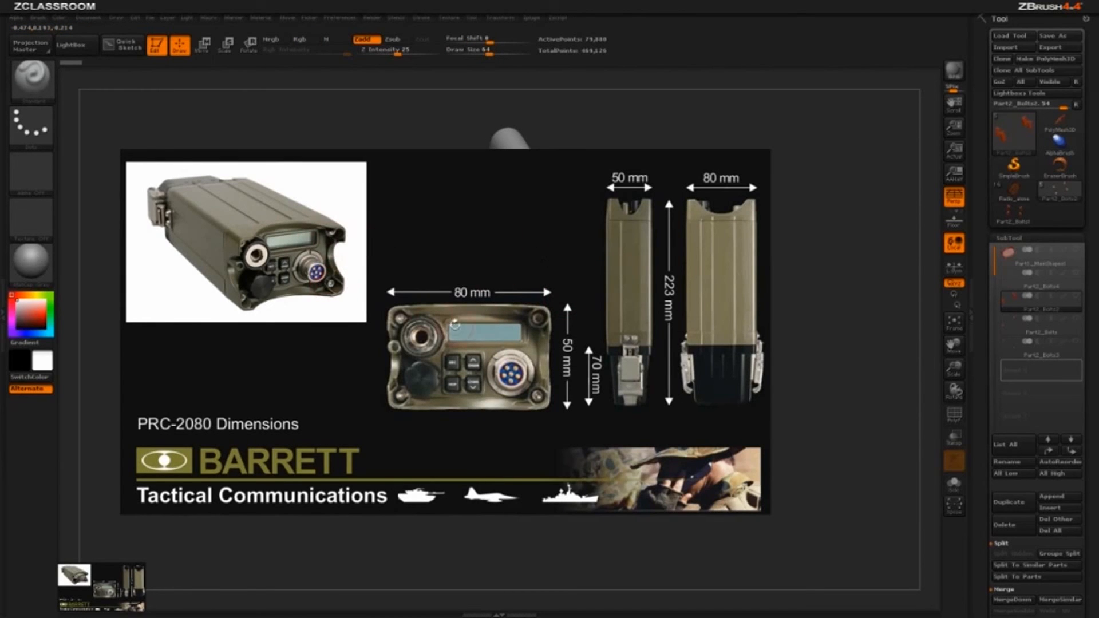
key(shift+z)
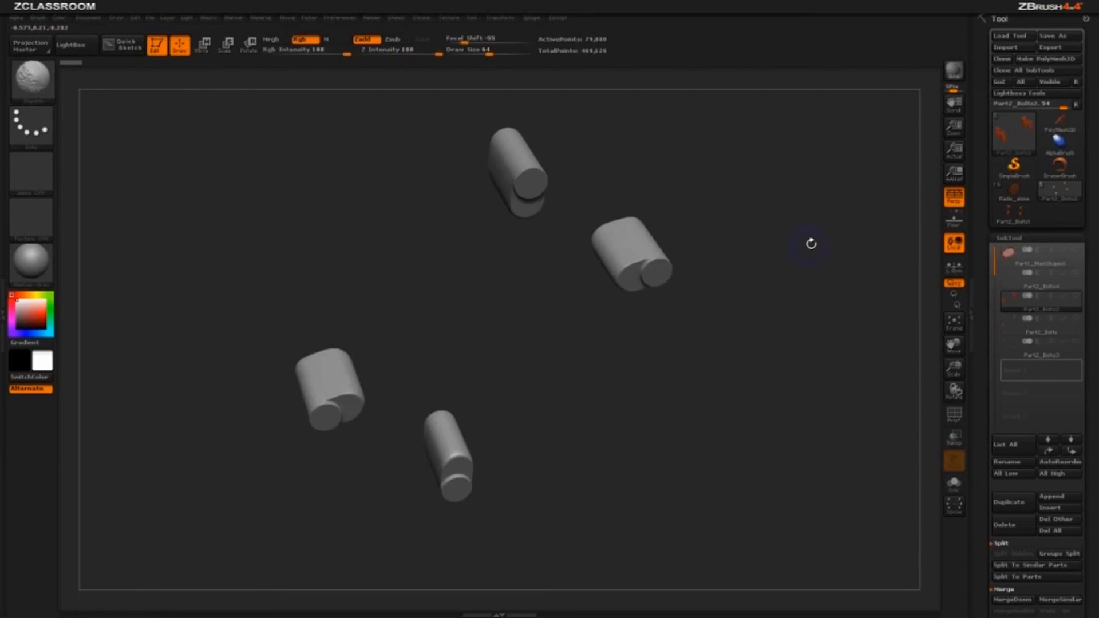
Step: Move the Part2_Bolts2 subtool directly below the main body in the list and review the Part2_Bolts4 and Part2_Bolts shapes
drag(809, 240, 927, 352)
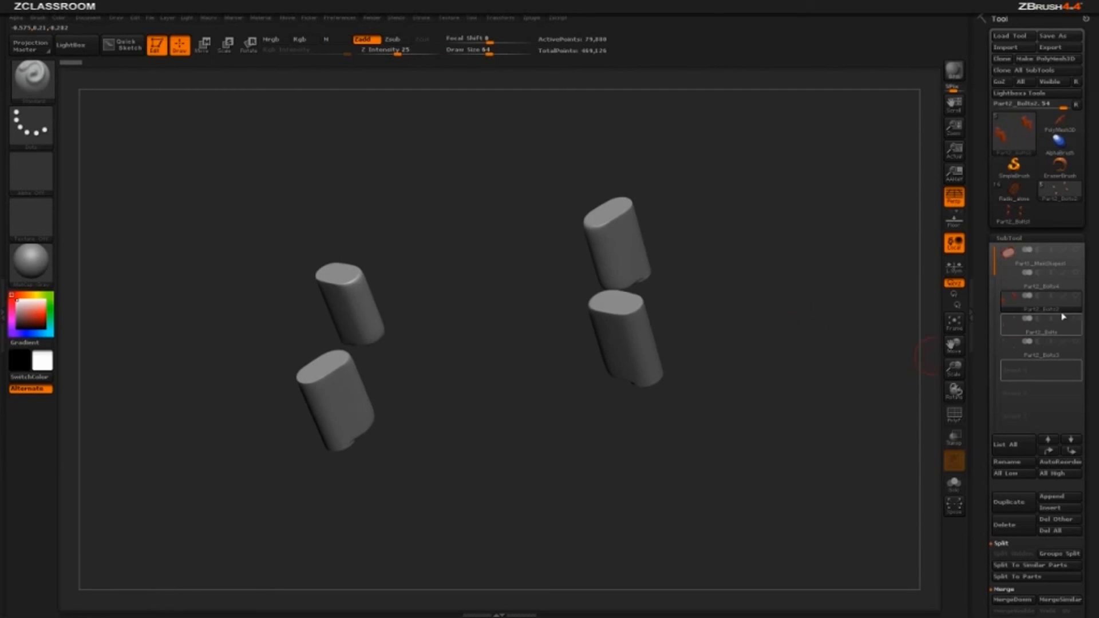
click(1048, 451)
click(1023, 310)
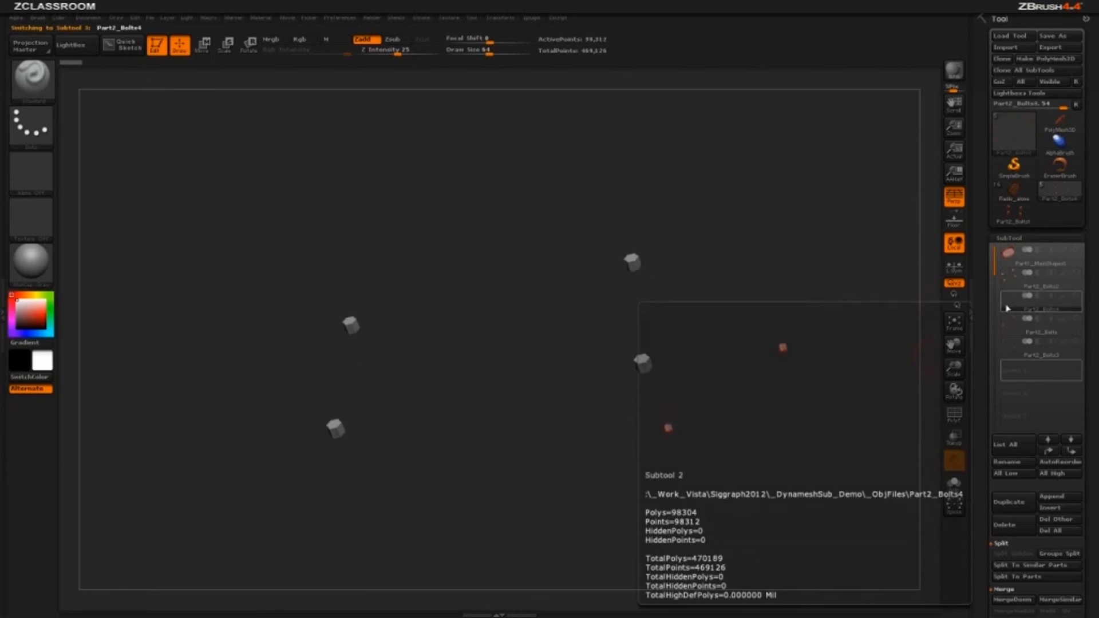
drag(876, 355, 722, 257)
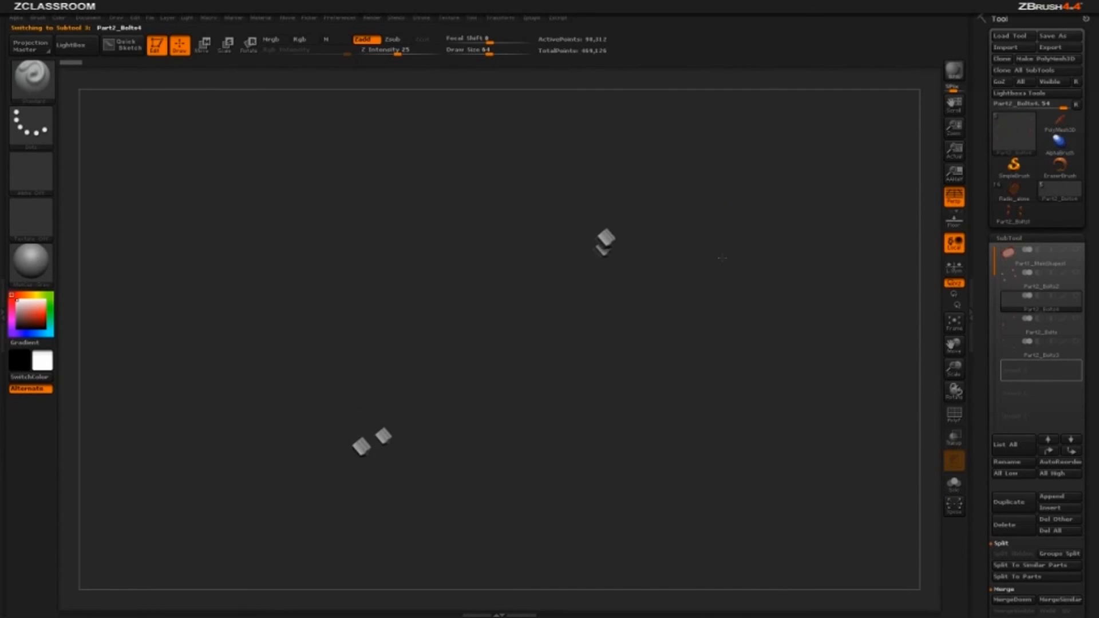
click(1023, 333)
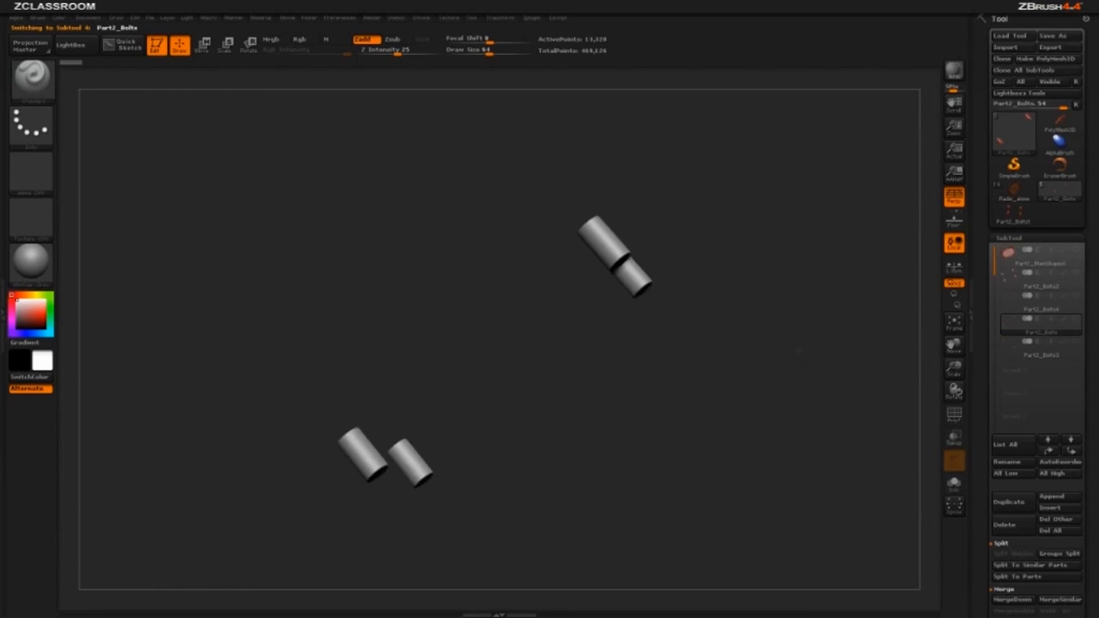
drag(799, 350, 861, 372)
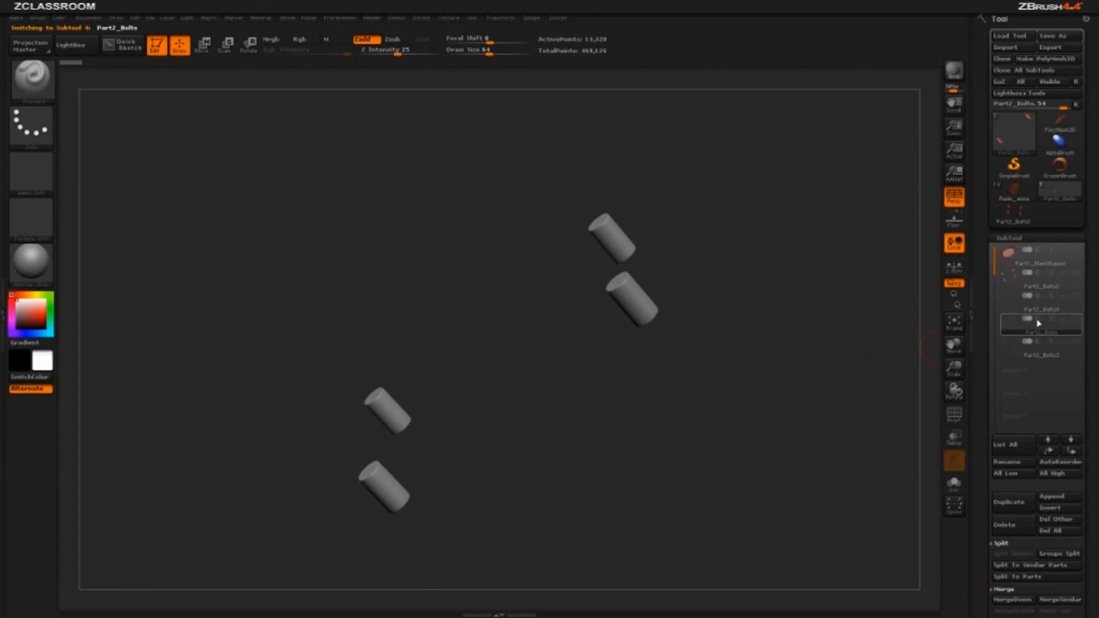
drag(858, 312, 893, 292)
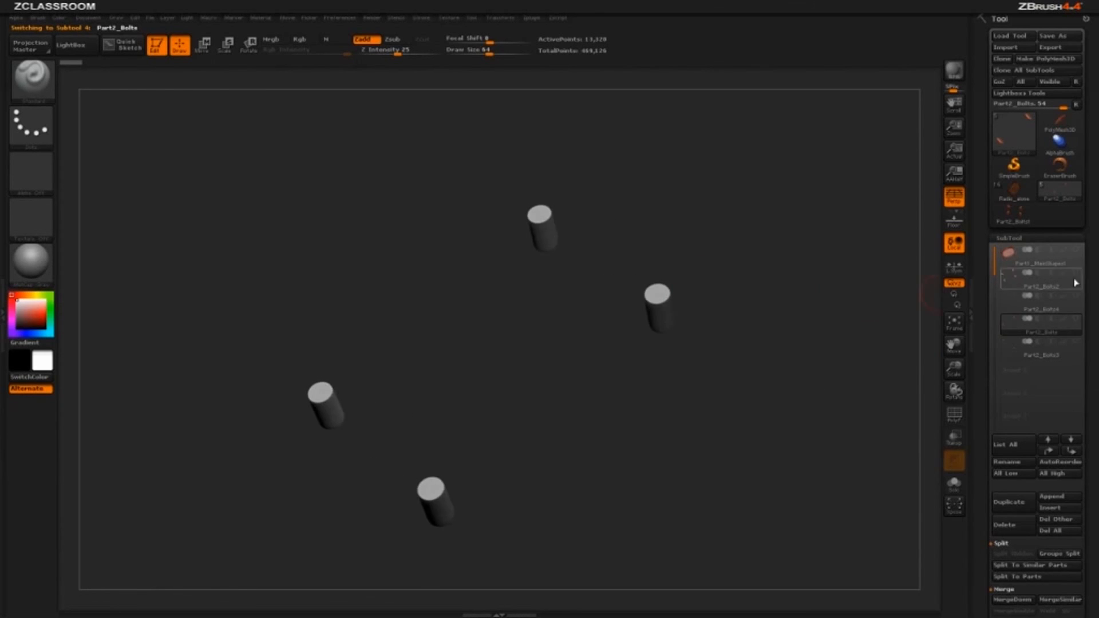
Step: Set Part2_Bolts2 to subtract, merge it down into the main body, and remesh with DynaMesh to cut the corner slots
click(1057, 268)
mouse_move(865, 236)
mouse_down()
mouse_move(822, 192)
mouse_move(829, 242)
mouse_move(602, 237)
mouse_up()
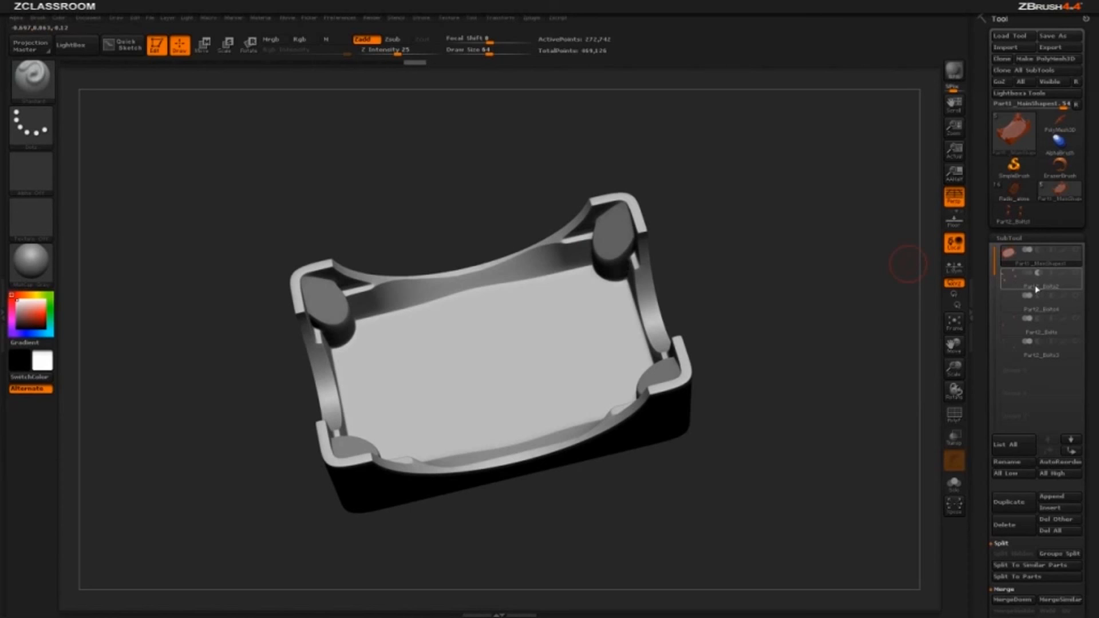
mouse_move(1036, 289)
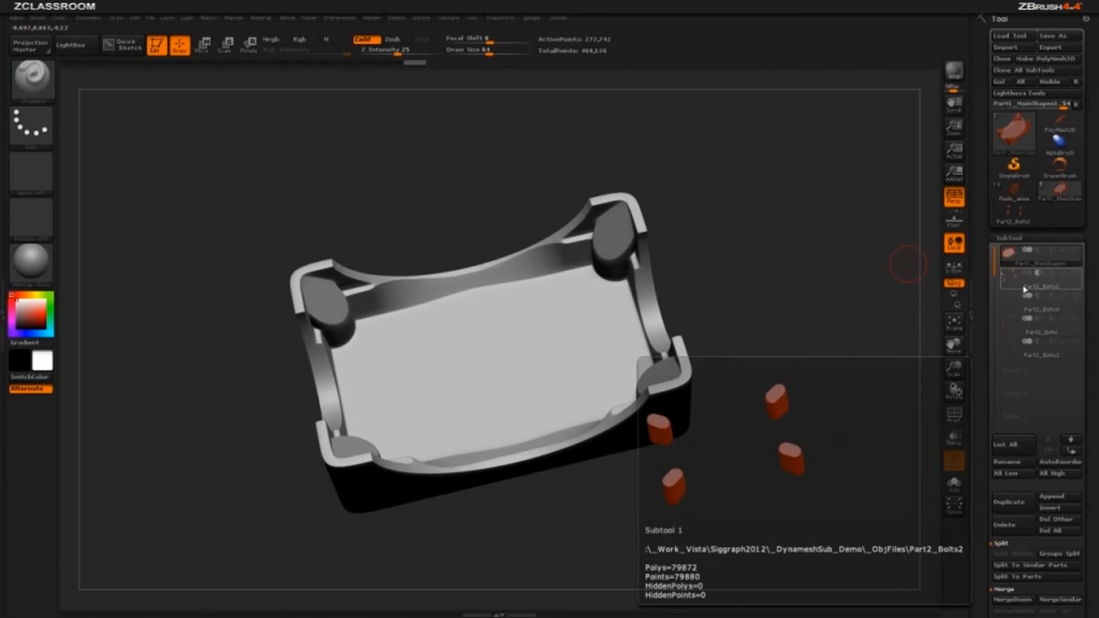
drag(989, 515, 989, 459)
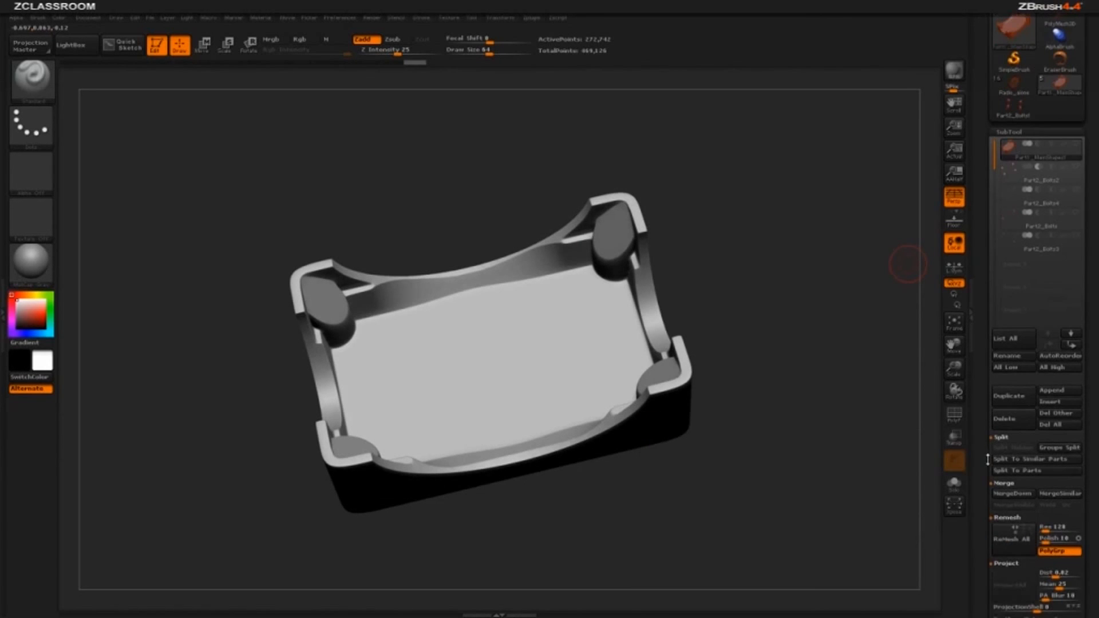
click(1009, 495)
click(883, 519)
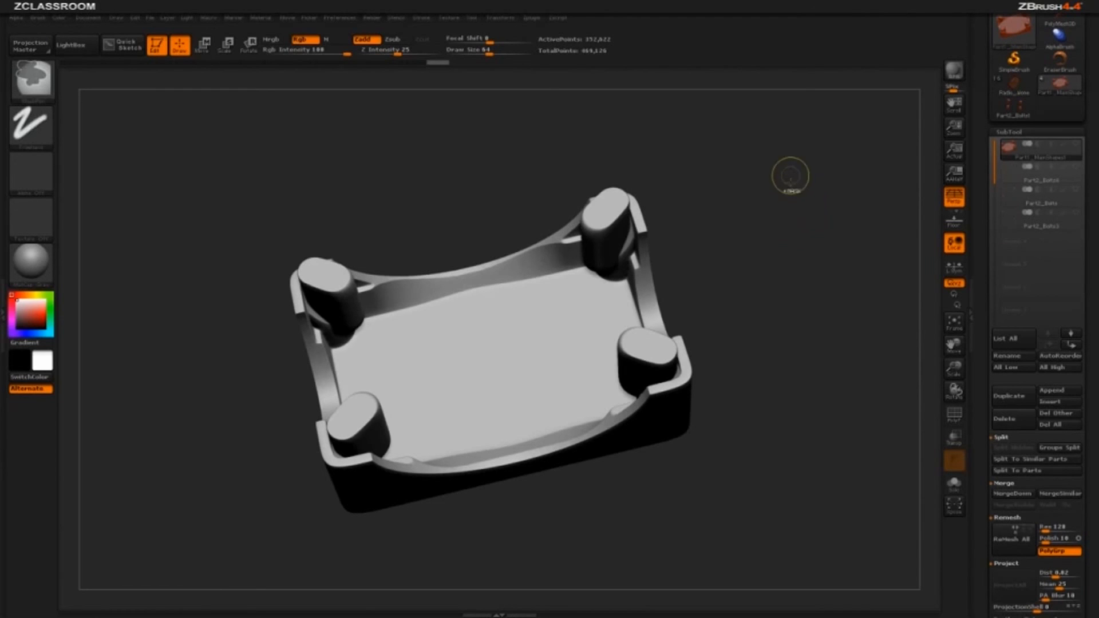
drag(822, 288, 826, 334)
drag(744, 298, 772, 284)
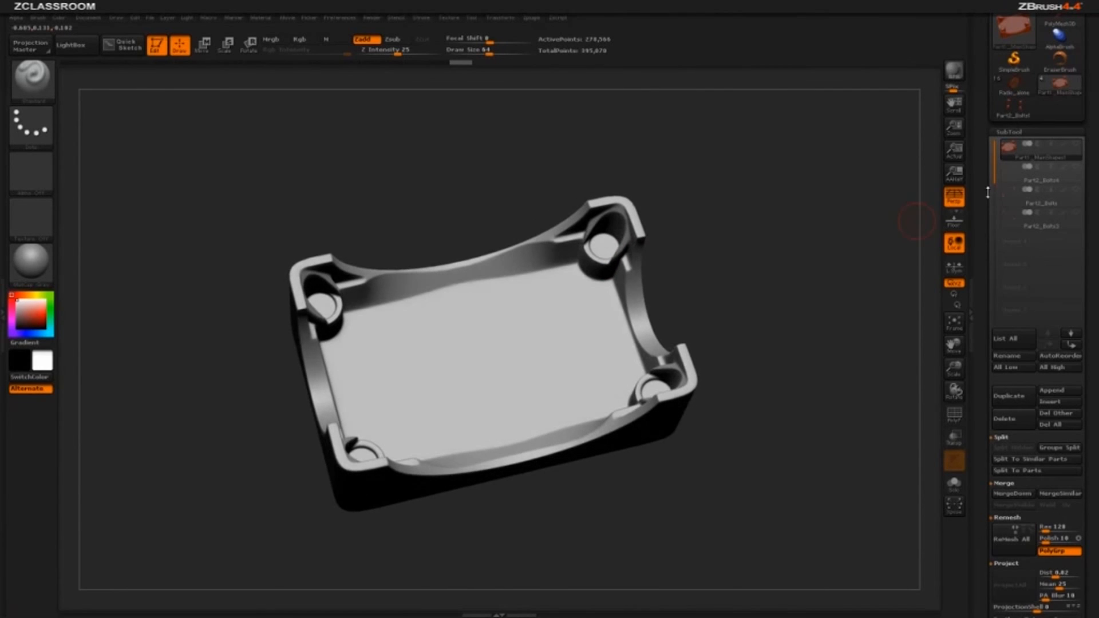
Step: Show the Part2_Bolts3 rings with the main body and examine how they fit inside the corner slots
click(1076, 214)
drag(819, 315, 905, 270)
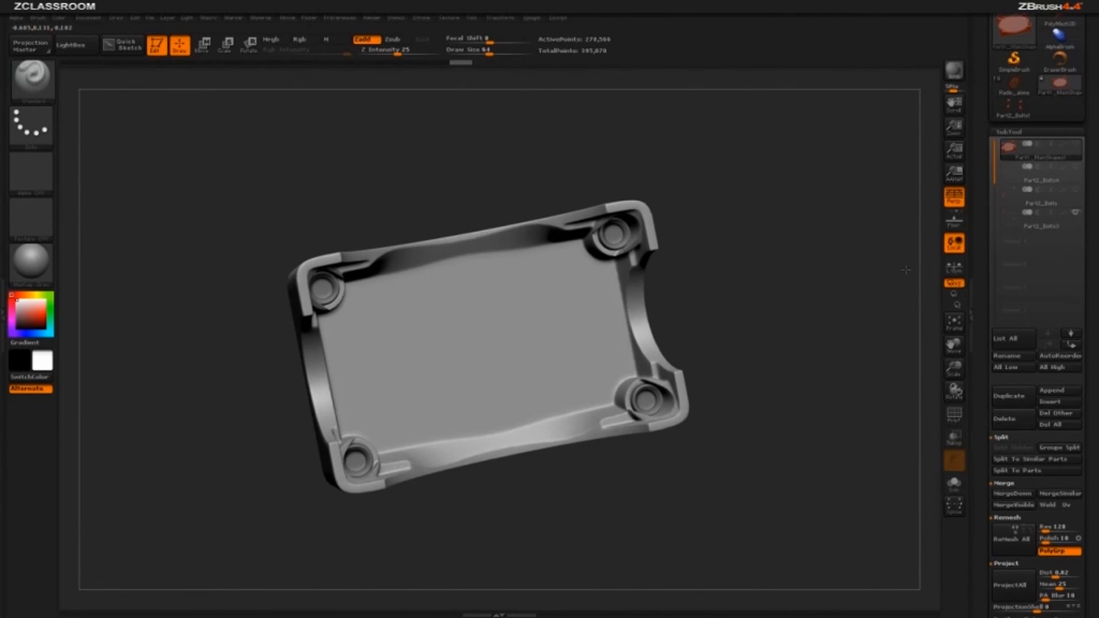
drag(797, 316, 678, 281)
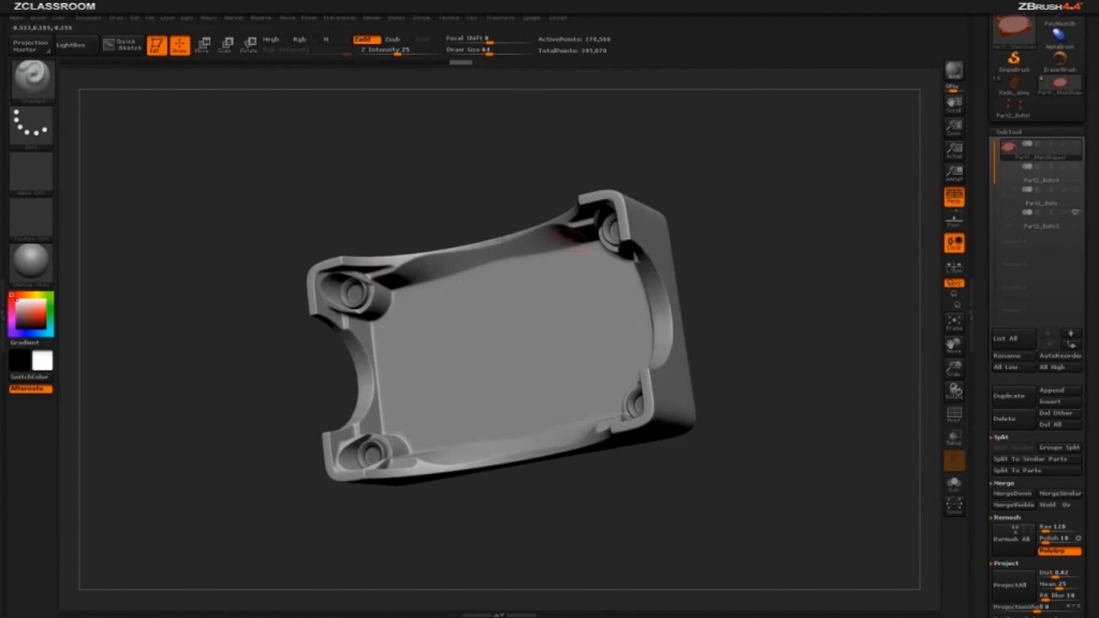
drag(757, 177, 761, 178)
mouse_move(1050, 204)
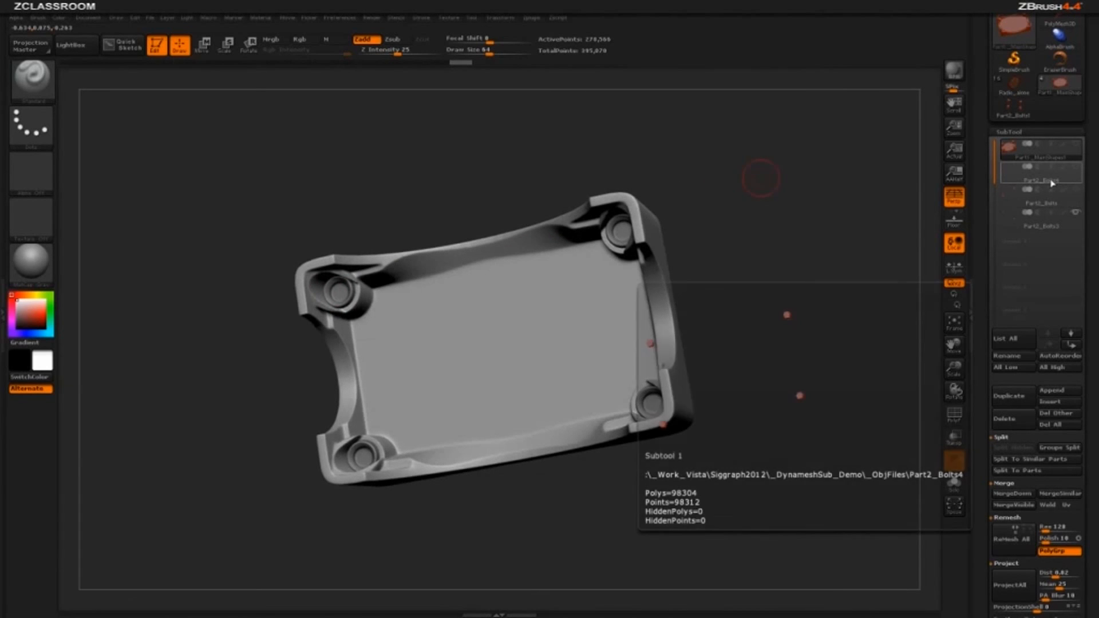
Step: Compare the Part2_Bolts cylinders with the Part2_Bolts4 hexagonal pieces and place Part2_Bolts4 below Part2_Bolts in the subtool list
click(1050, 204)
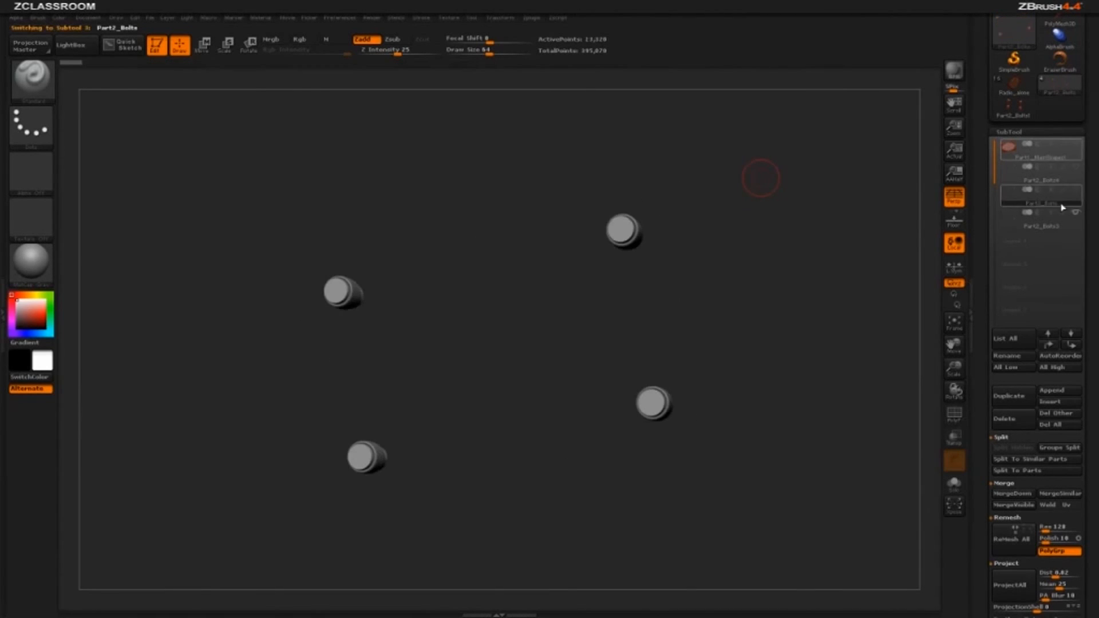
mouse_move(797, 259)
mouse_down()
mouse_move(924, 278)
mouse_move(876, 306)
mouse_up()
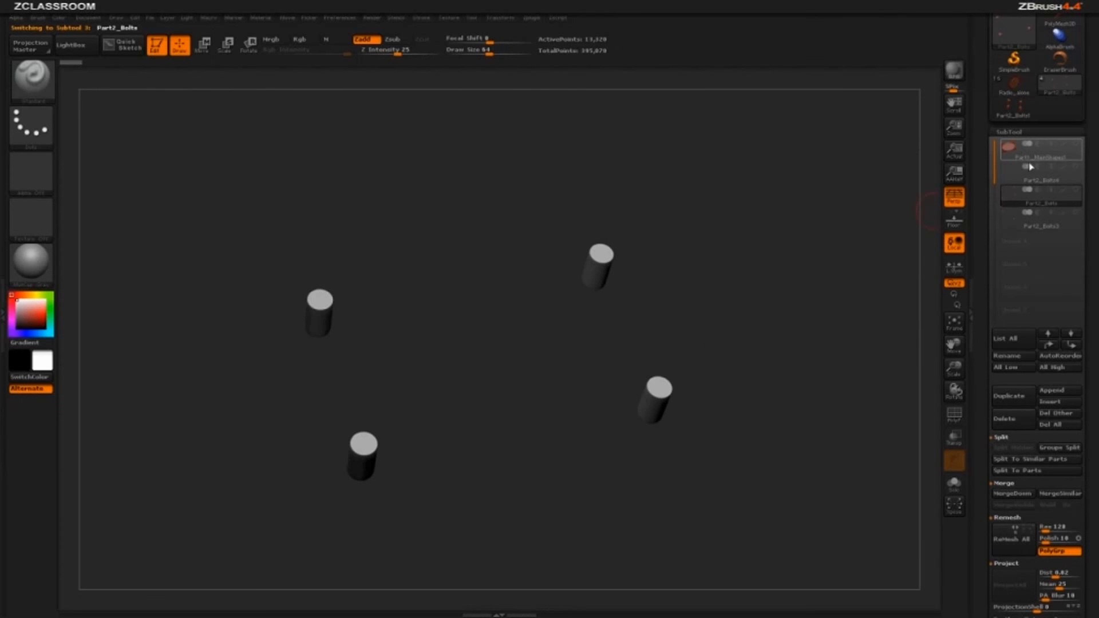
click(1047, 181)
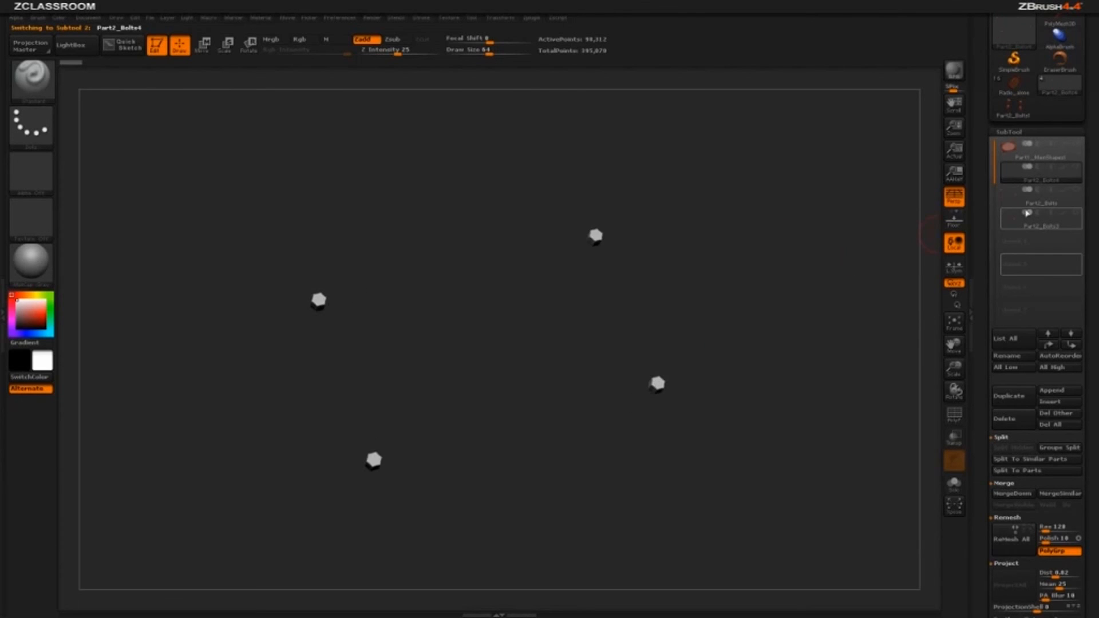
click(1033, 199)
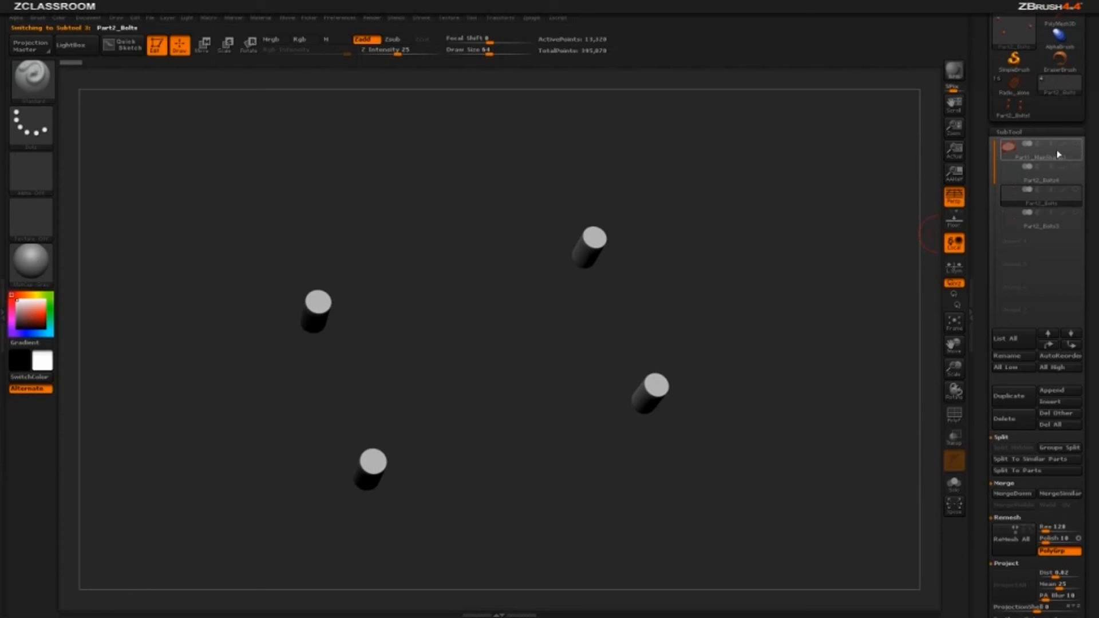
mouse_move(1046, 202)
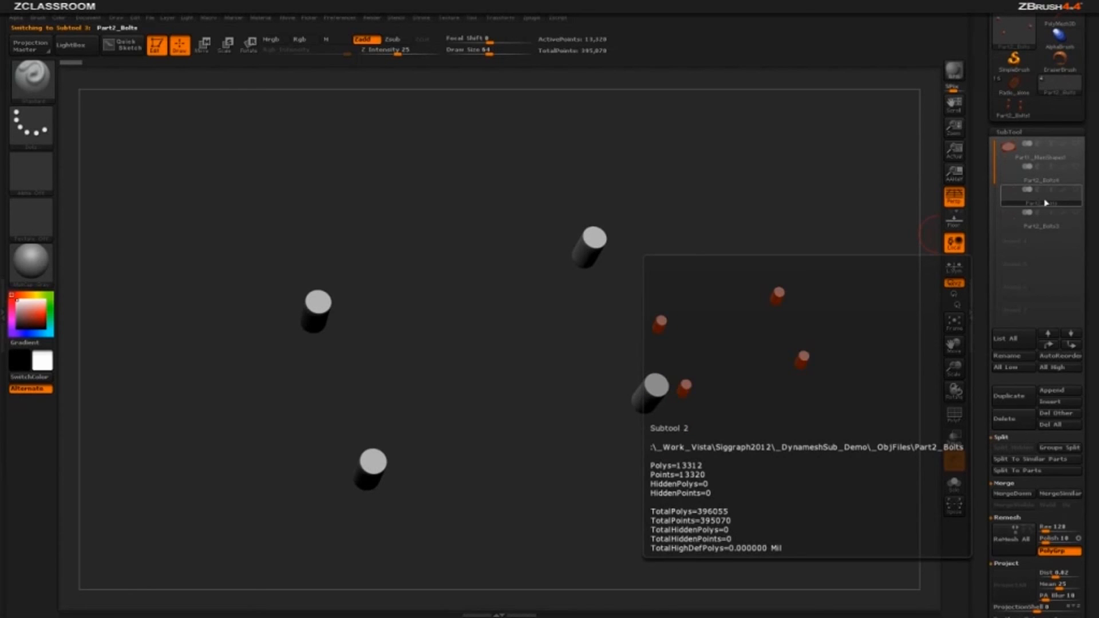
mouse_move(1053, 180)
click(1056, 183)
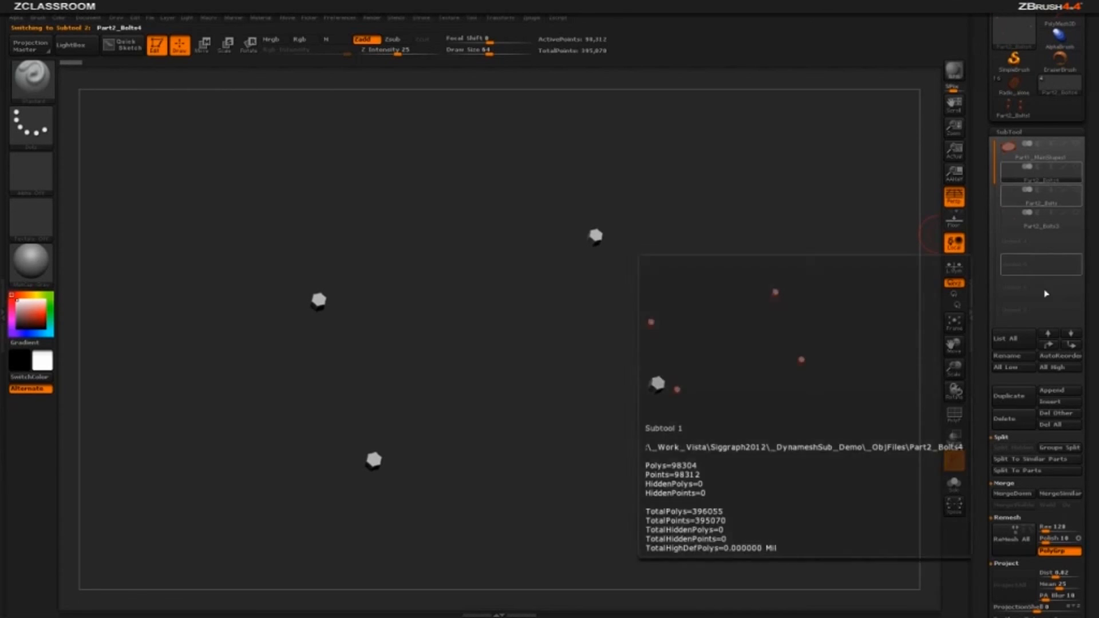
click(1047, 345)
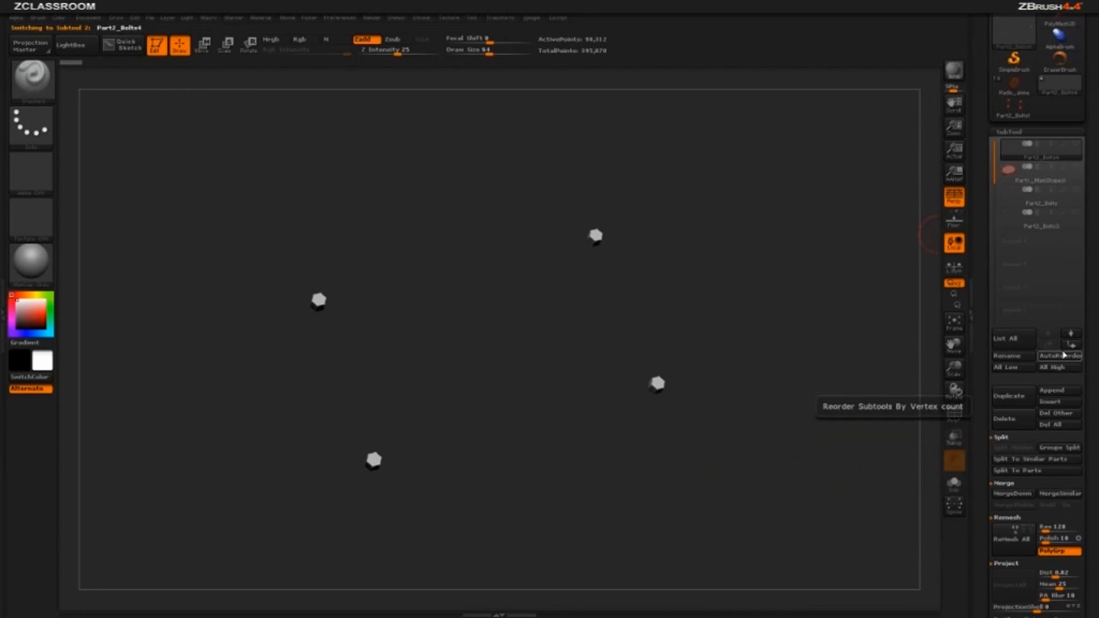
click(1073, 346)
click(1073, 346)
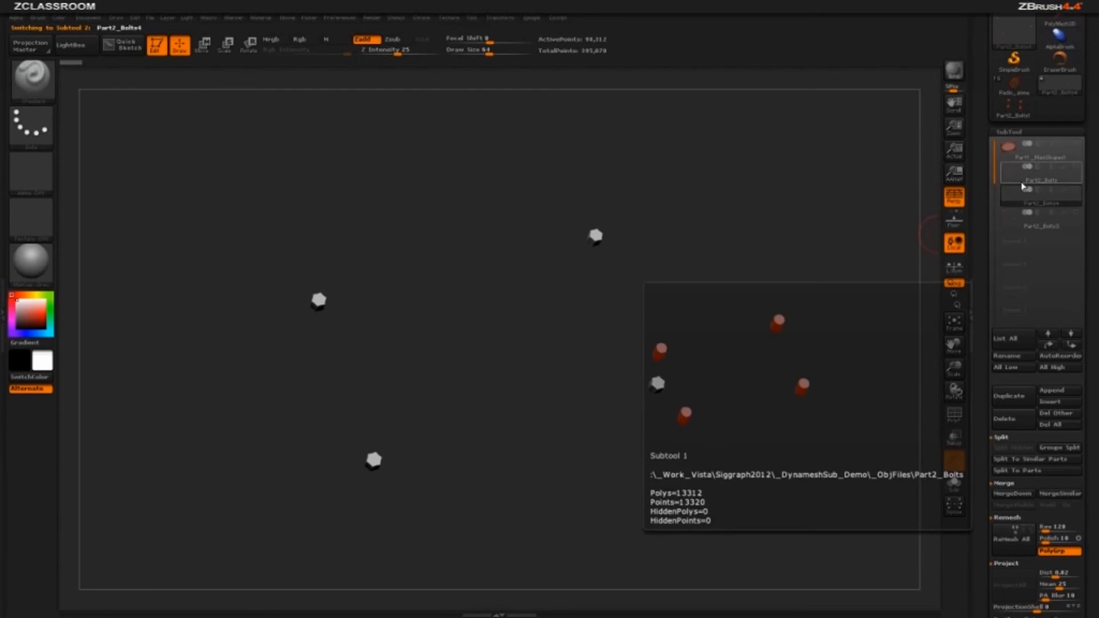
Step: Select the Part2_Bolts subtool and turn on PolyFrame display to see the cylinders' topology
click(1053, 174)
alt+drag(840, 251, 806, 233)
drag(880, 235, 1080, 173)
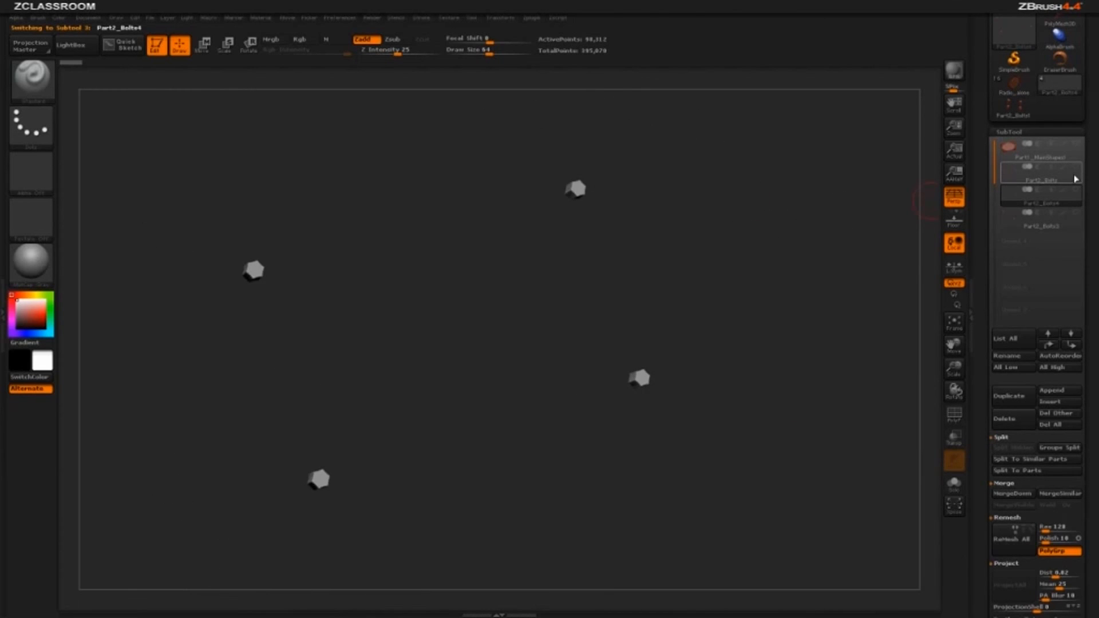
click(1076, 179)
drag(738, 258, 969, 430)
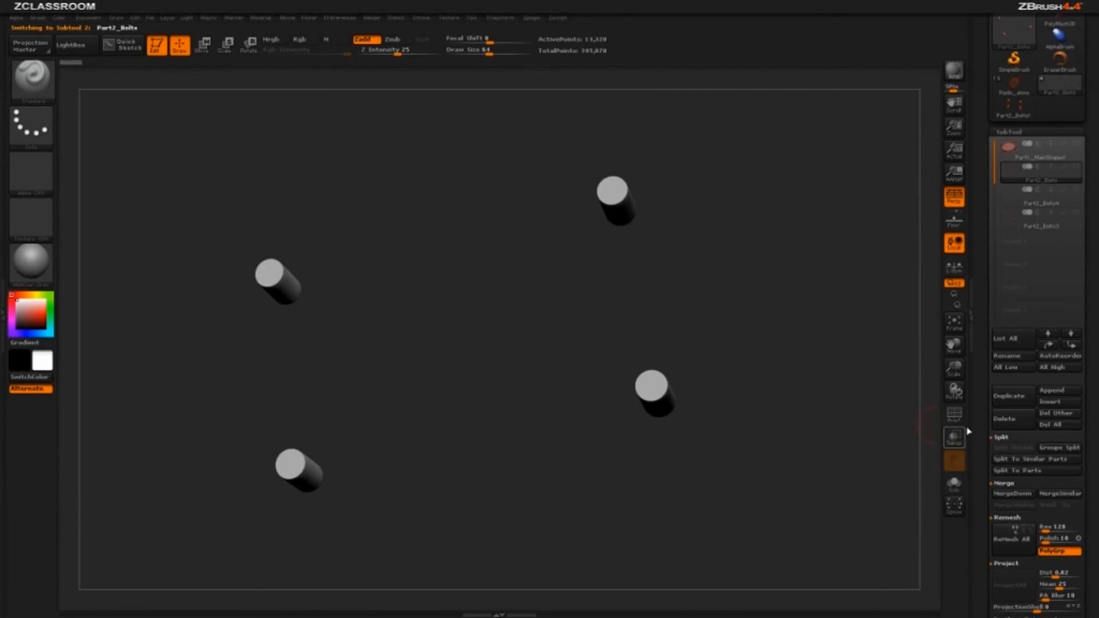
click(952, 416)
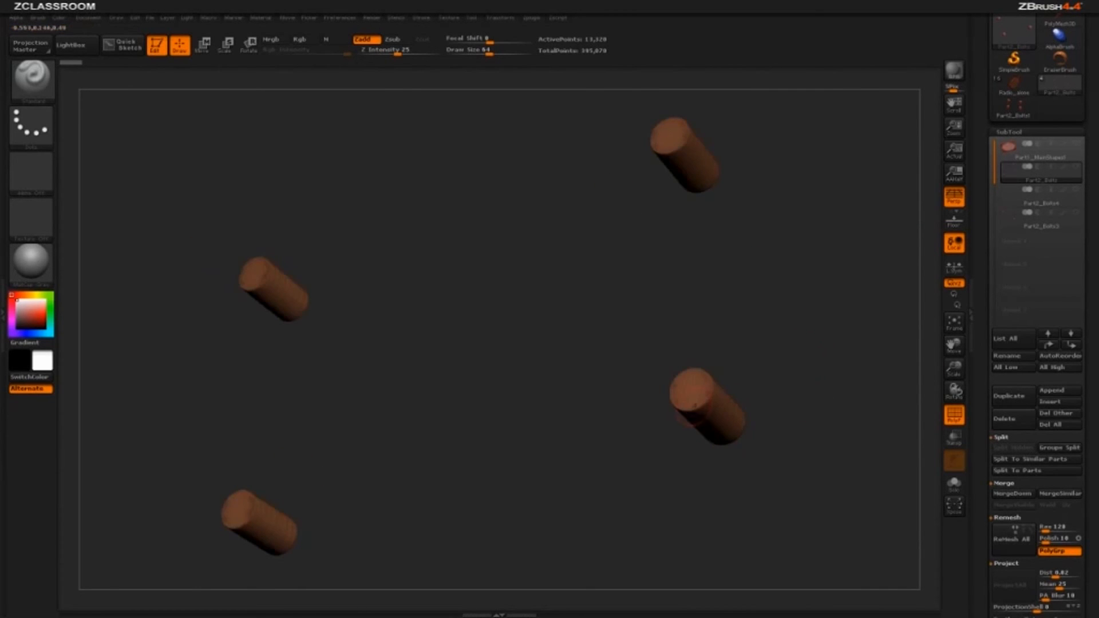
Step: Try remeshing the Part2_Bolts cylinders with DynaMesh at resolution 512, check the mesh density up close, and undo the remesh
drag(979, 454, 981, 323)
drag(849, 391, 898, 485)
drag(979, 546, 983, 452)
click(1005, 403)
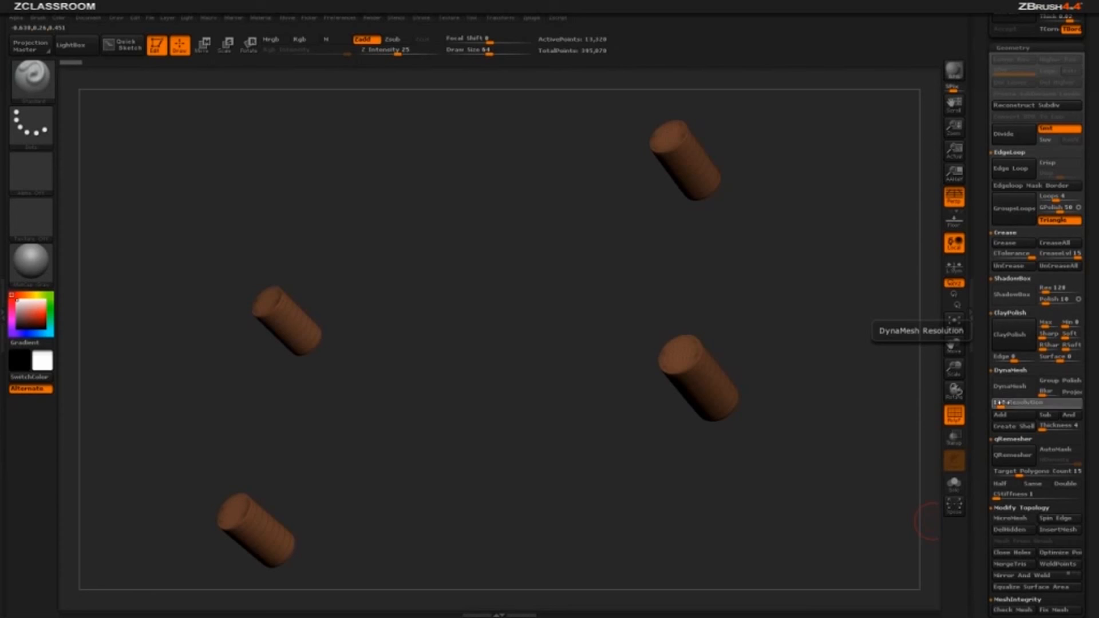
drag(832, 373, 751, 369)
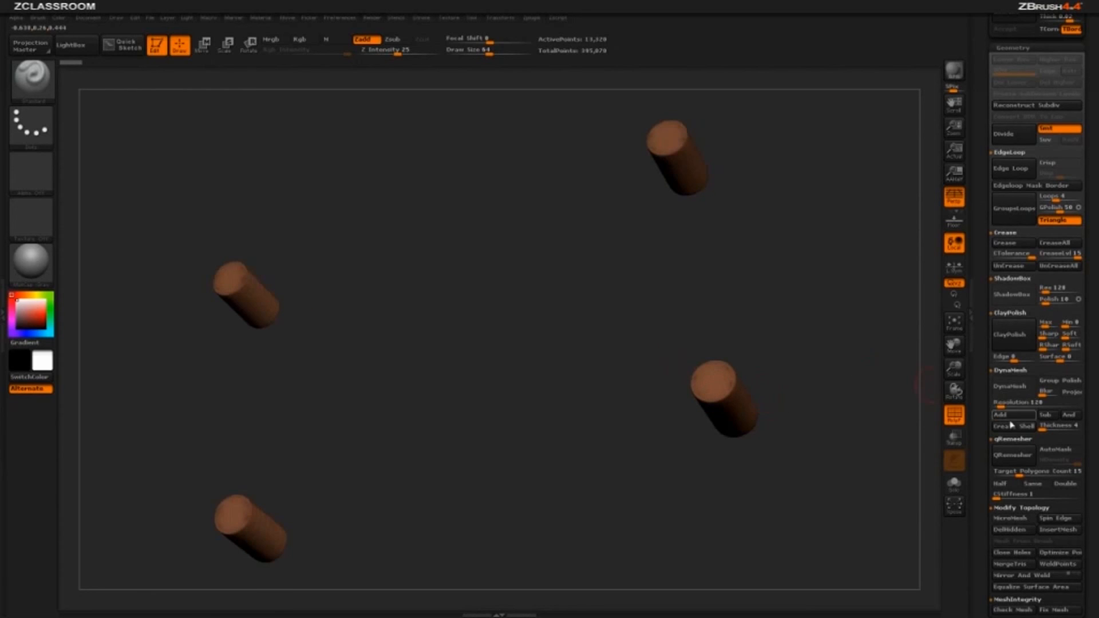
click(1021, 403)
drag(932, 396, 855, 407)
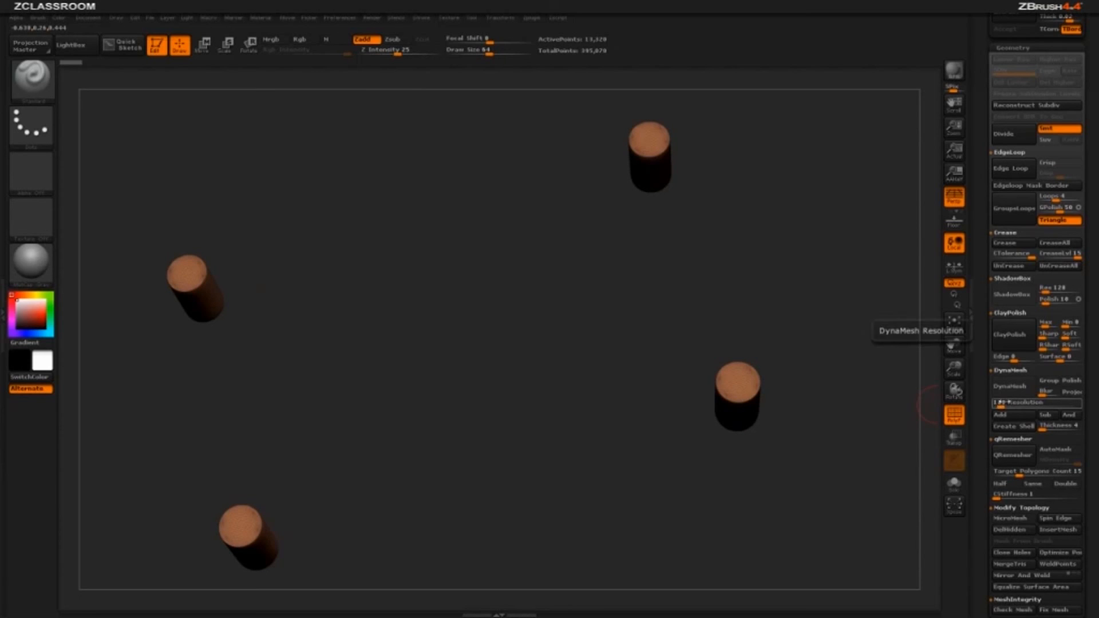
click(998, 402)
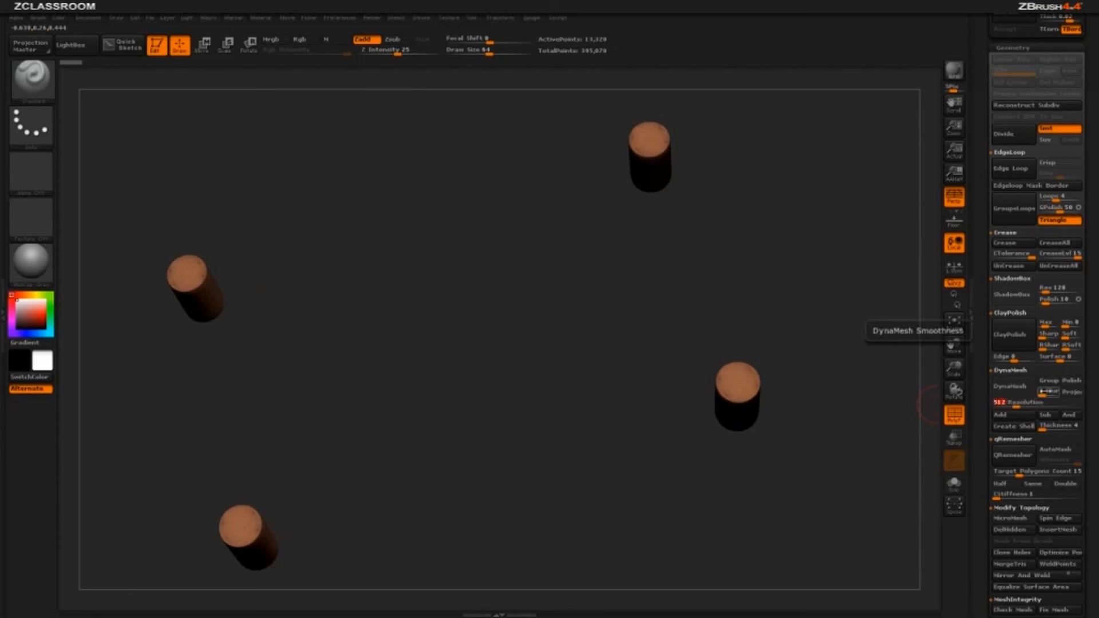
click(1006, 387)
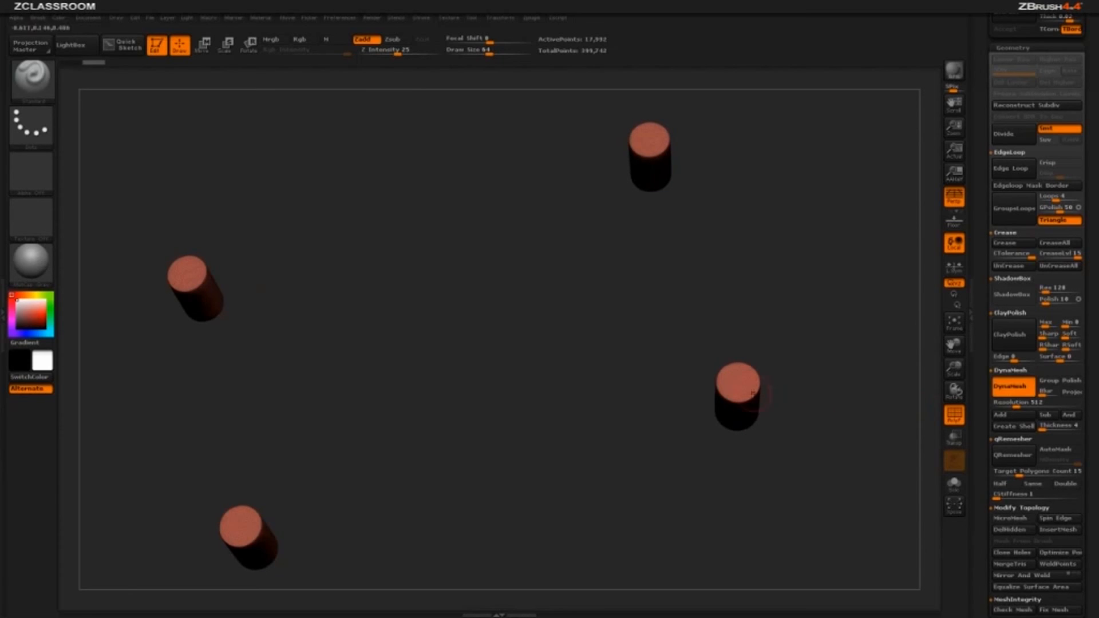
alt+drag(805, 334, 517, 362)
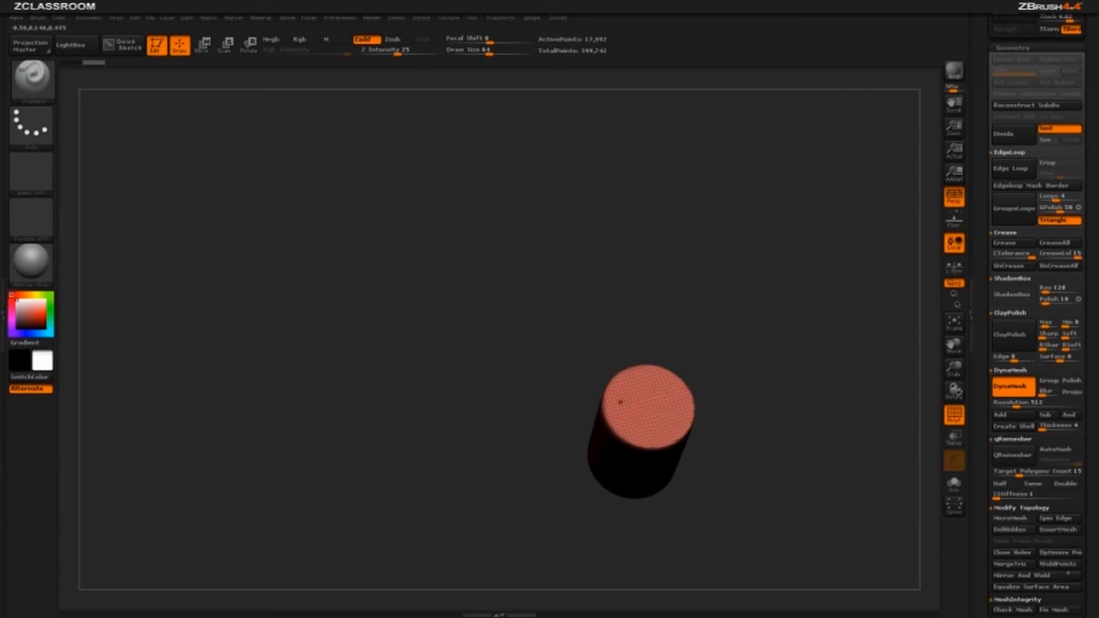
key(ctrl+z)
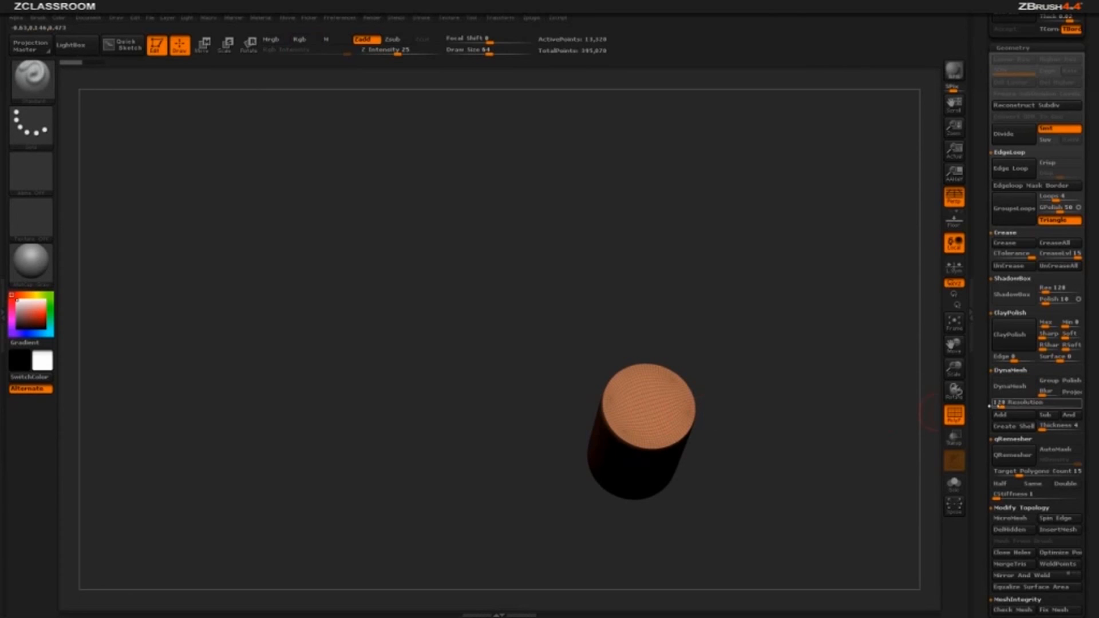
Step: Set the DynaMesh resolution to 1024 and remesh the Part2_Bolts cylinders
click(1001, 404)
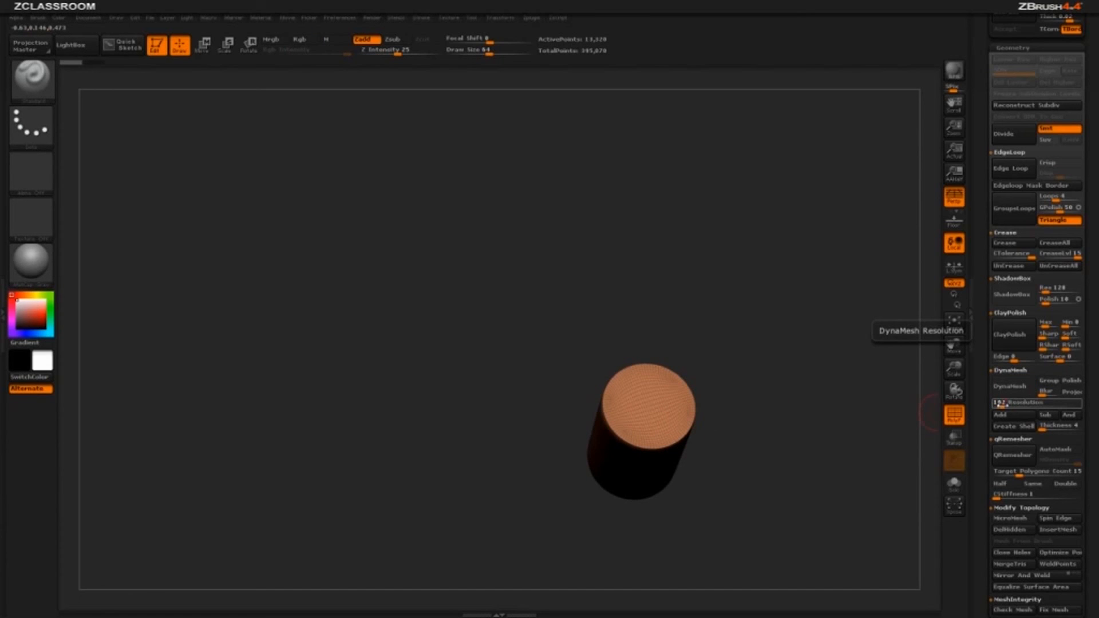
key(Return)
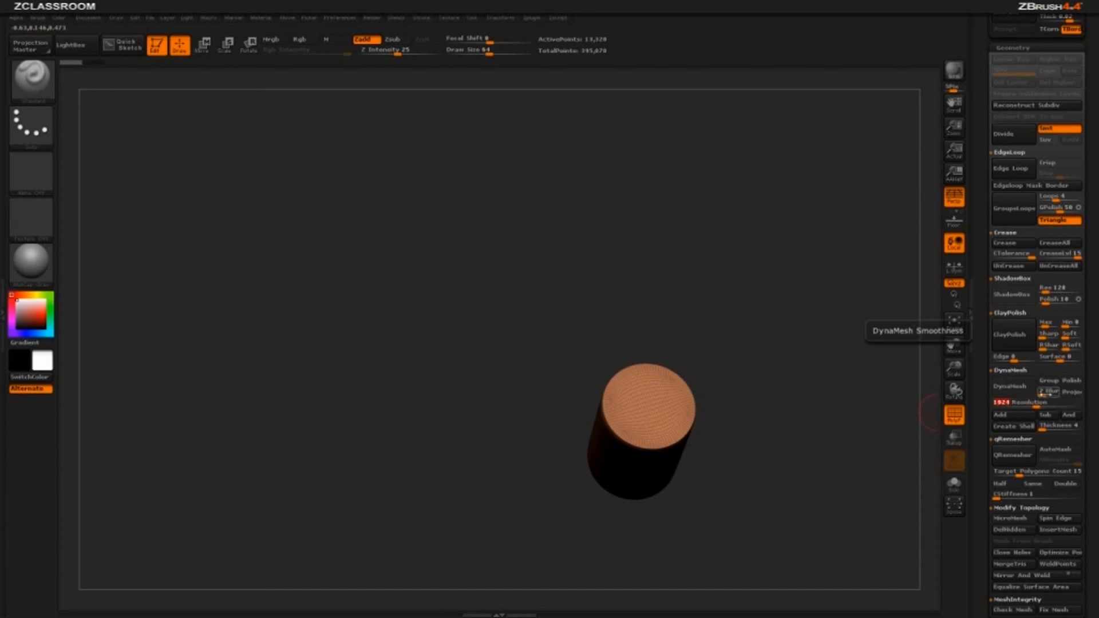
click(1022, 387)
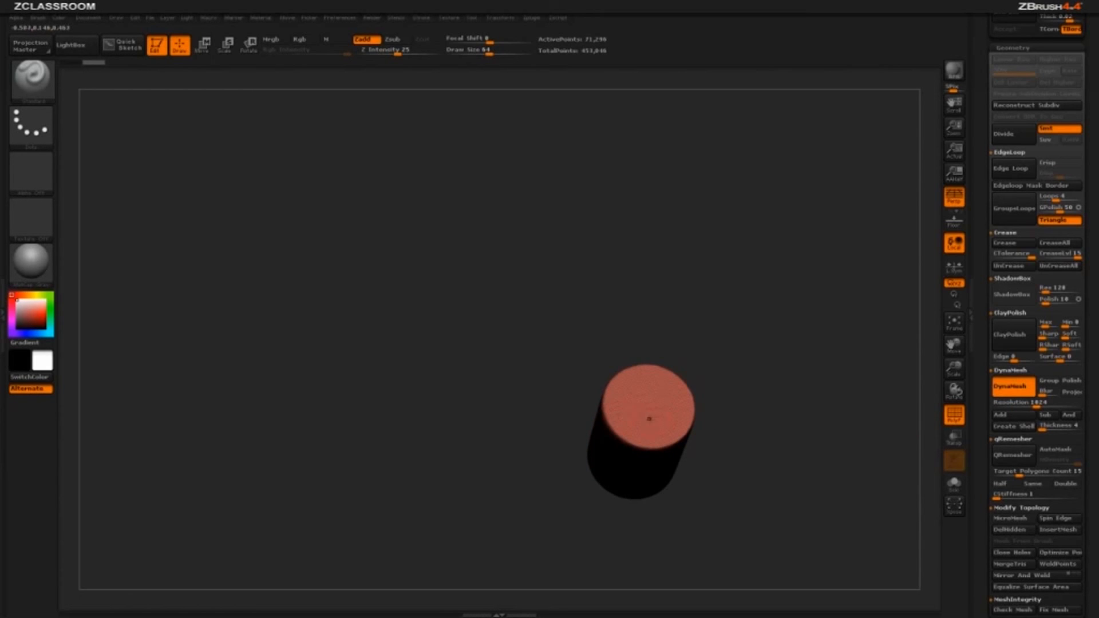
Step: Select the Part2_Bolts4 hexagonal pieces in the subtool list and set them to subtract
drag(759, 434, 789, 388)
drag(981, 358, 983, 515)
mouse_move(728, 301)
mouse_down()
mouse_move(725, 311)
mouse_move(741, 302)
mouse_up()
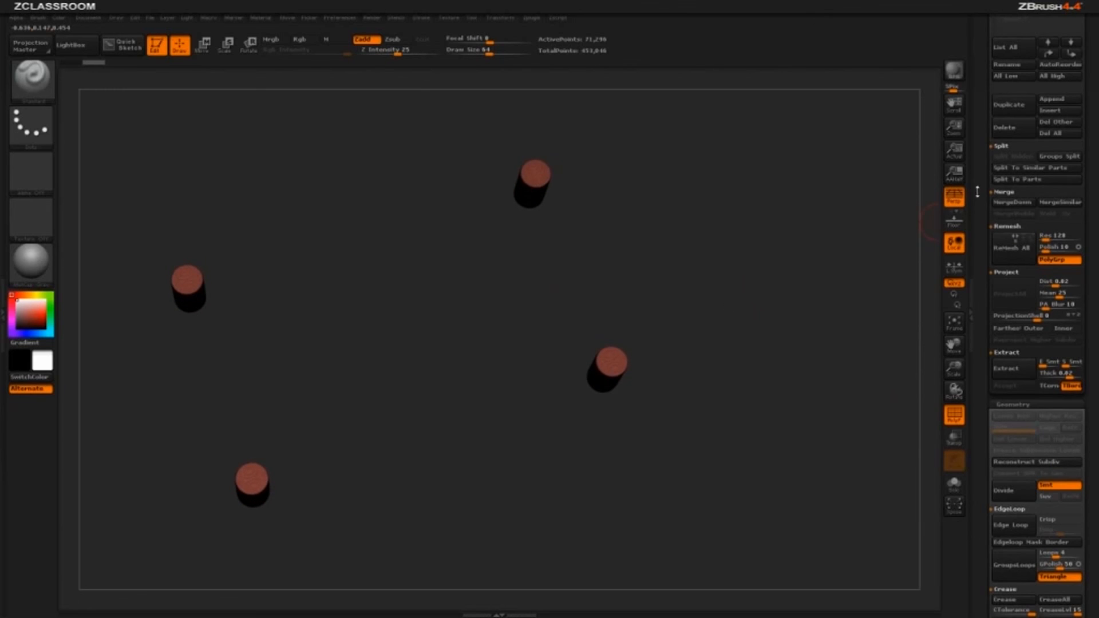
drag(977, 191, 979, 484)
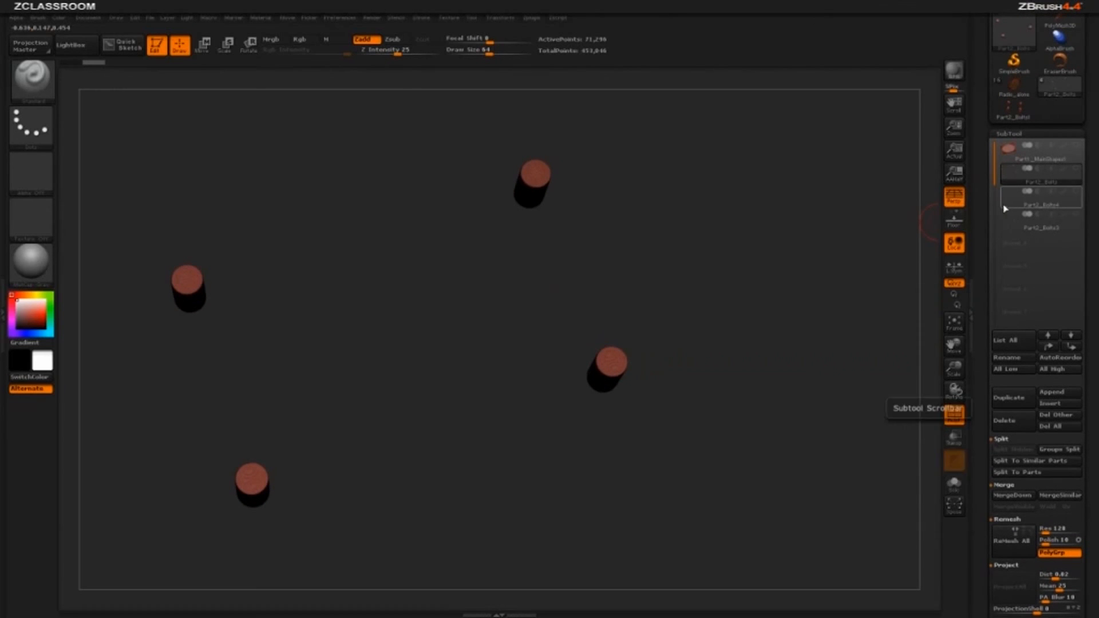
click(1015, 206)
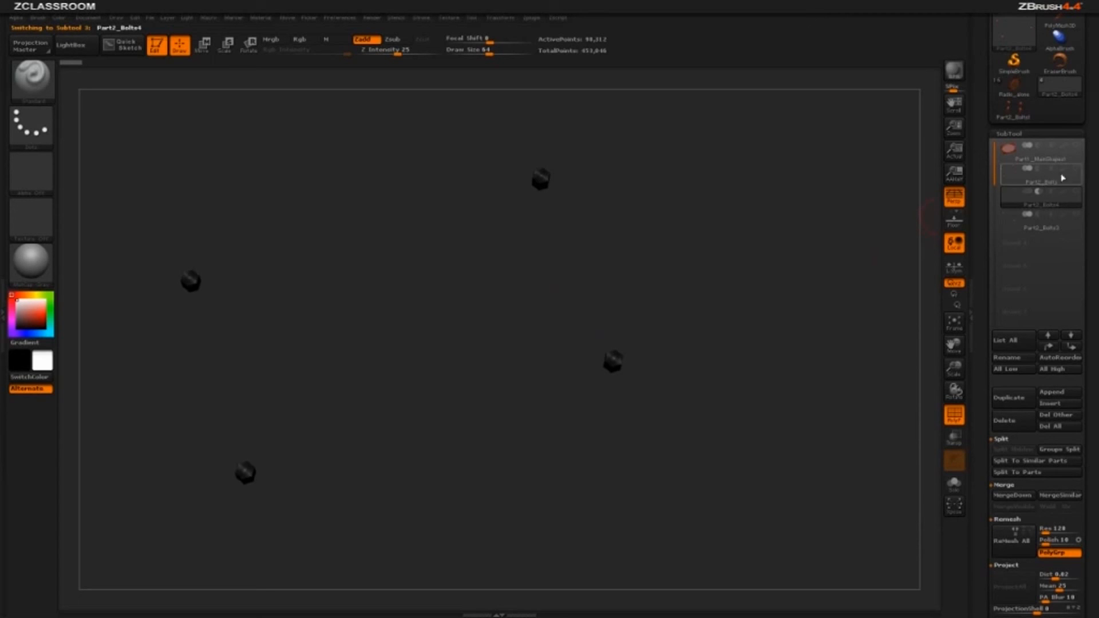
Step: Merge the Part2_Bolts cylinders down with the subtractive Part2_Bolts4 pieces to cut hexagonal sockets into the bolt heads
click(1072, 182)
mouse_move(826, 265)
mouse_down()
mouse_move(835, 261)
mouse_move(817, 263)
mouse_up()
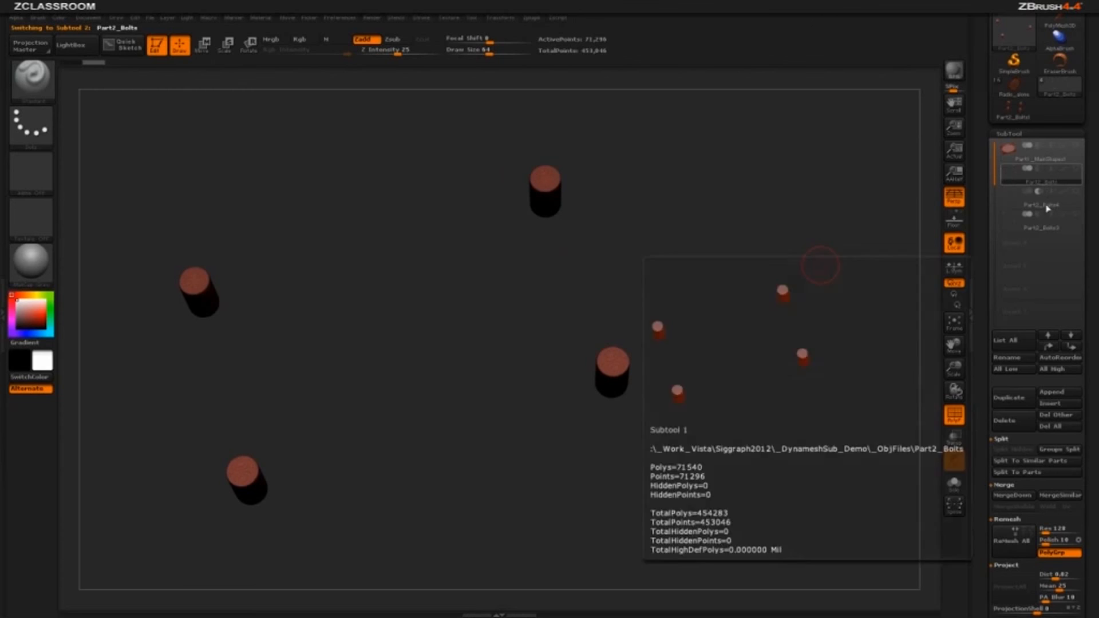
click(1003, 498)
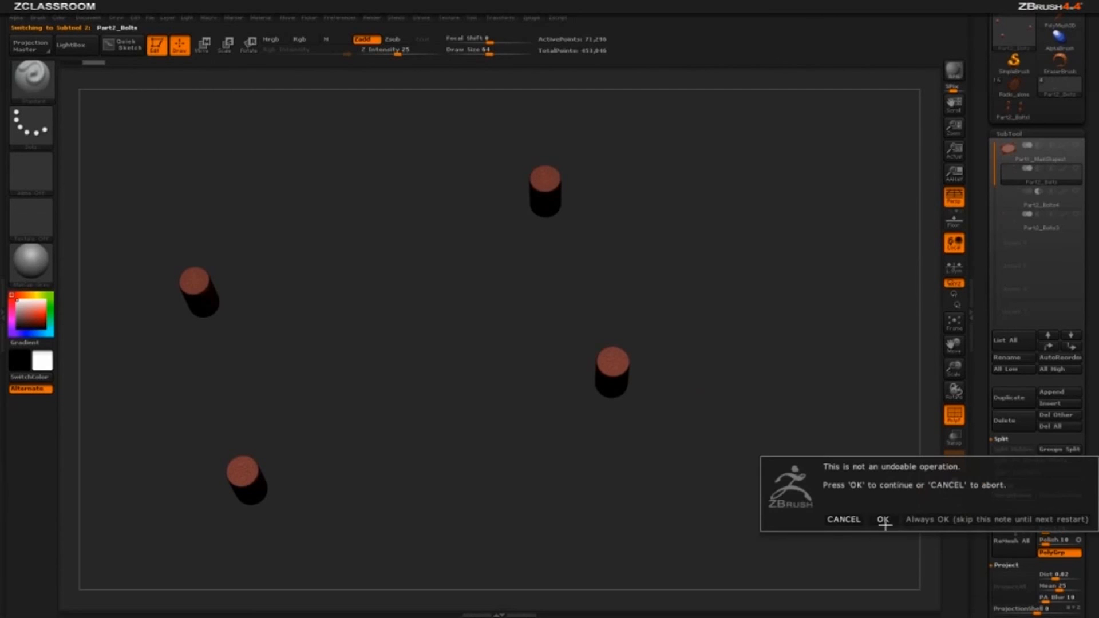
click(884, 521)
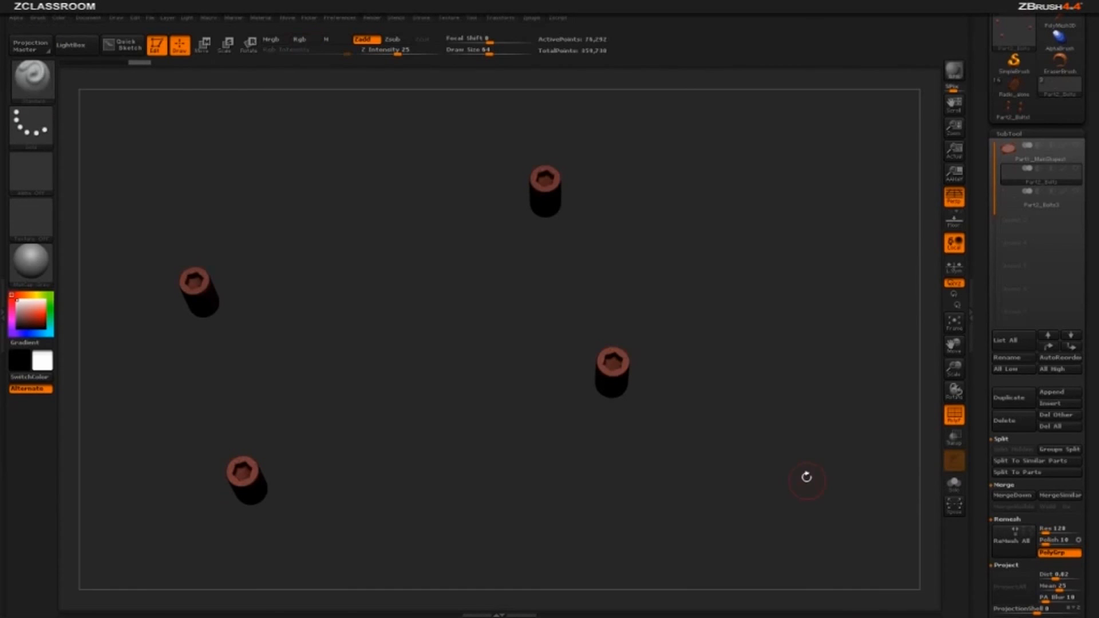
Step: Turn off PolyFrame display and look over the hexagonal sockets in the four bolts
drag(806, 477, 928, 404)
click(954, 415)
drag(870, 354, 426, 186)
drag(696, 228, 701, 275)
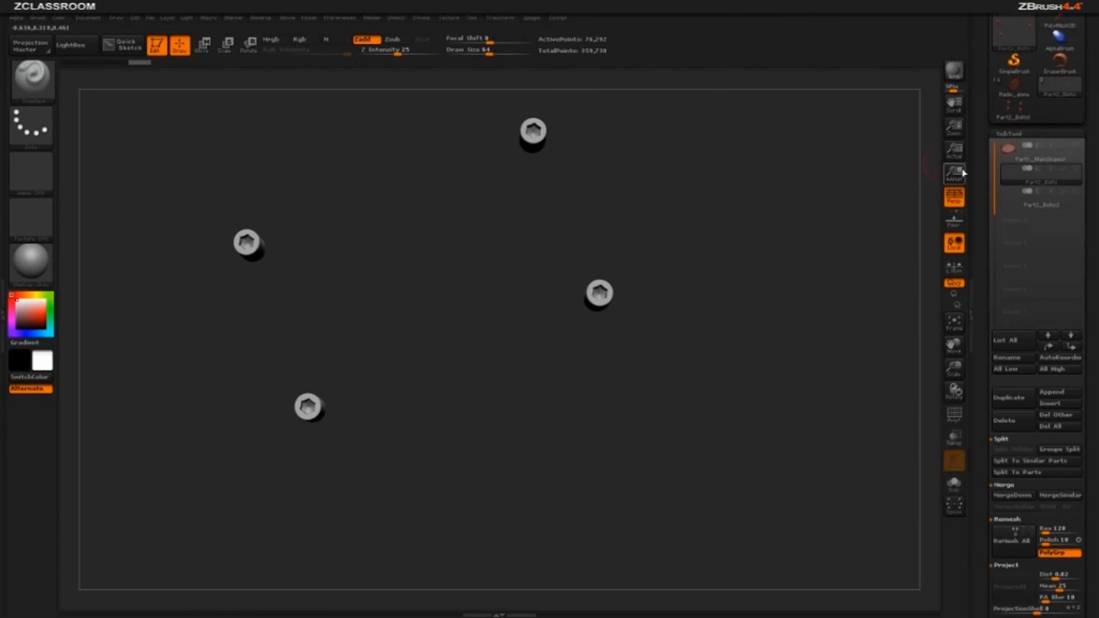
Step: Show the main shape and Part2_Bolts3 subtools again and check how the bolts fit the body's corners
click(1077, 159)
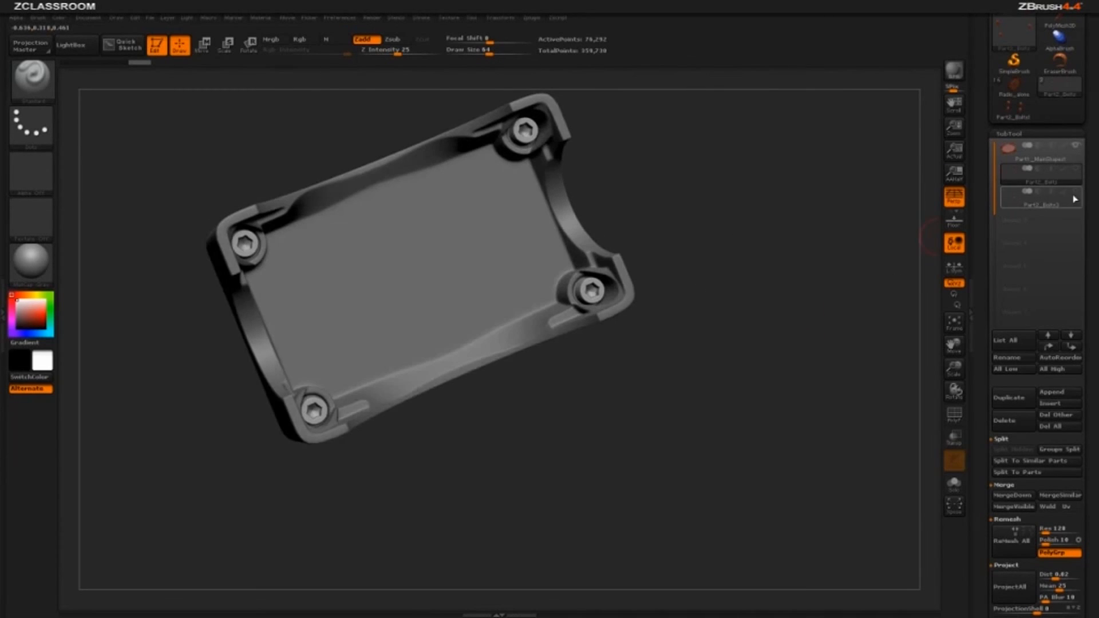
drag(800, 304, 783, 252)
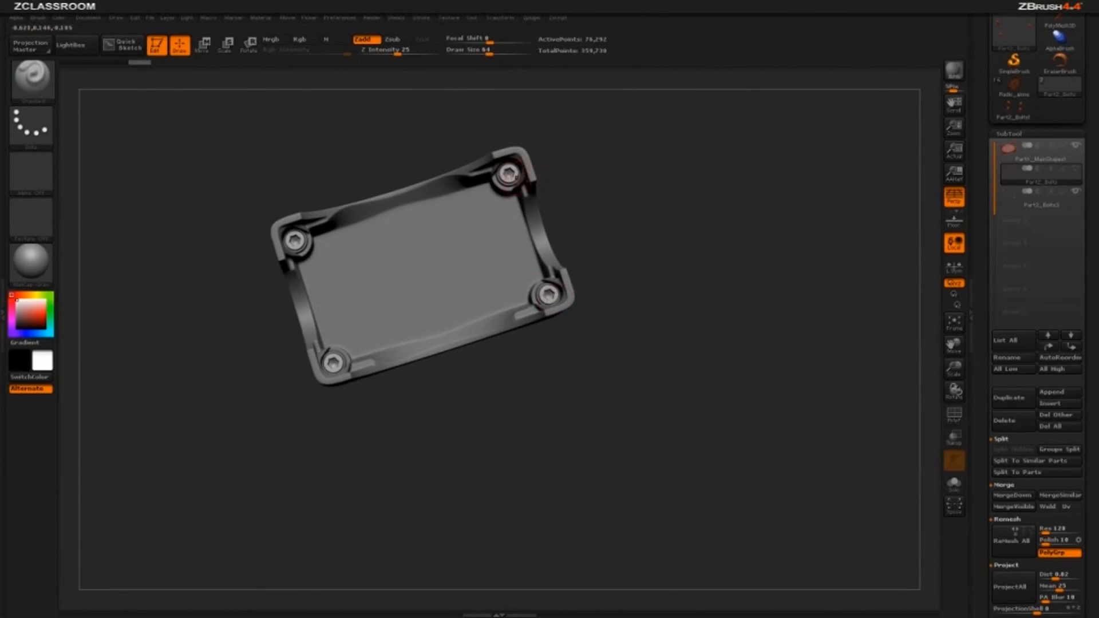
drag(577, 194, 759, 221)
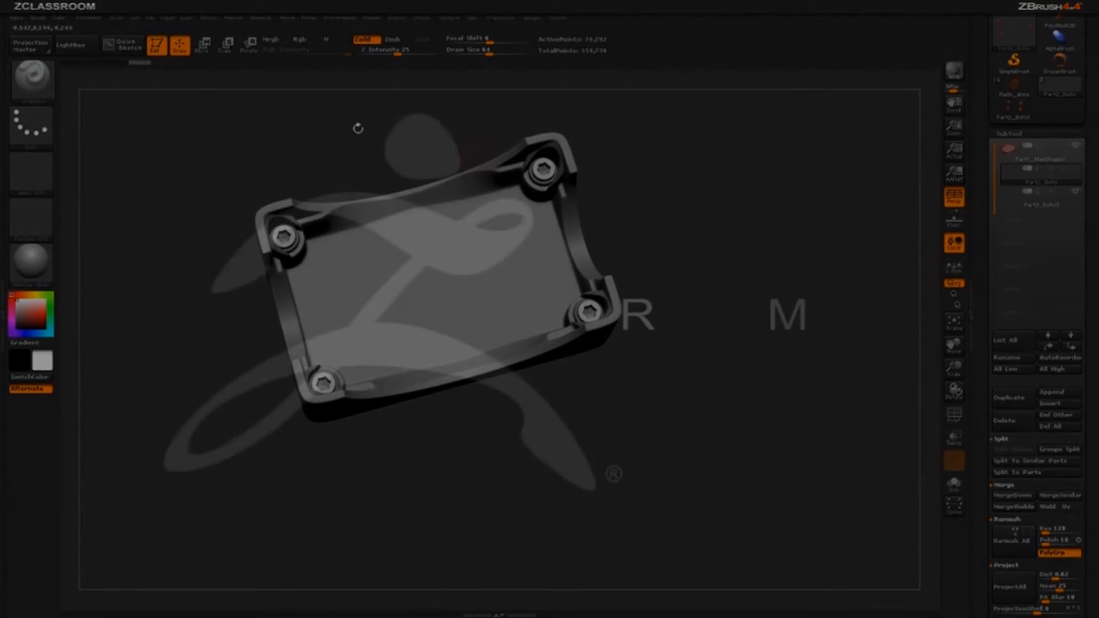